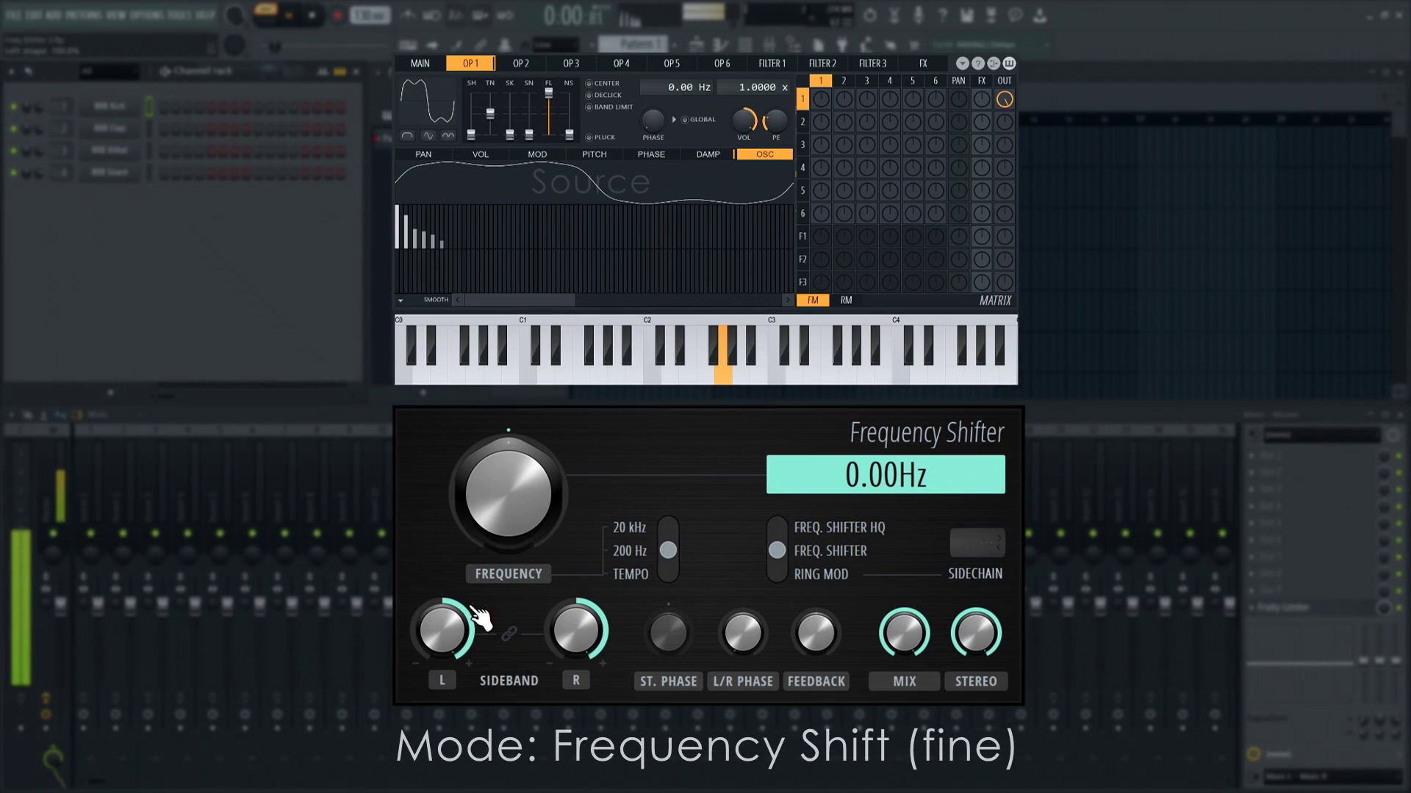
Step: Sweep the Frequency Shifter knob in fine and 20 kHz ranges, then reset it to tempo-synced 4:0 and stop playback
left_click_drag(499, 525, 499, 517)
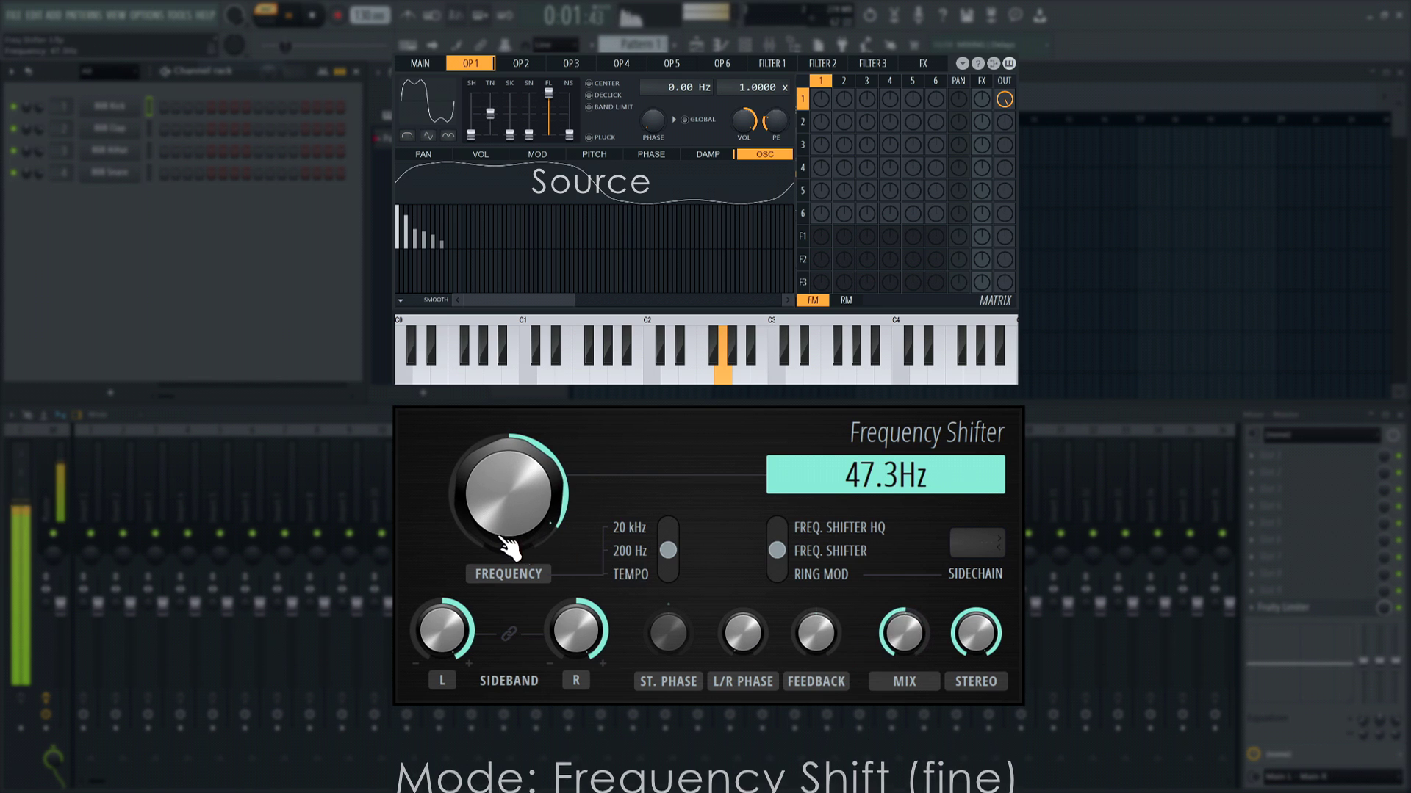
left_click(668, 527)
left_click_drag(499, 514, 551, 523)
left_click(668, 574)
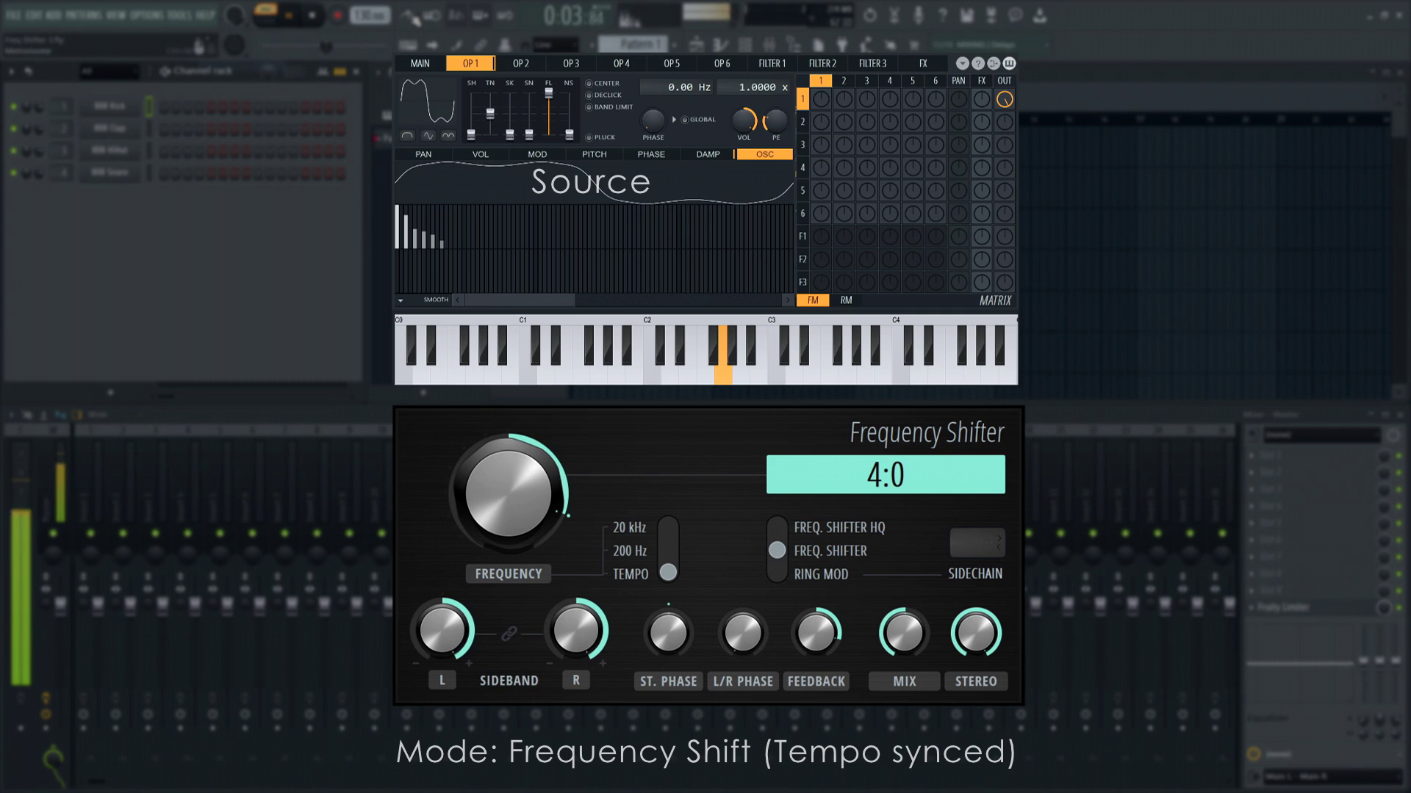
key("space")
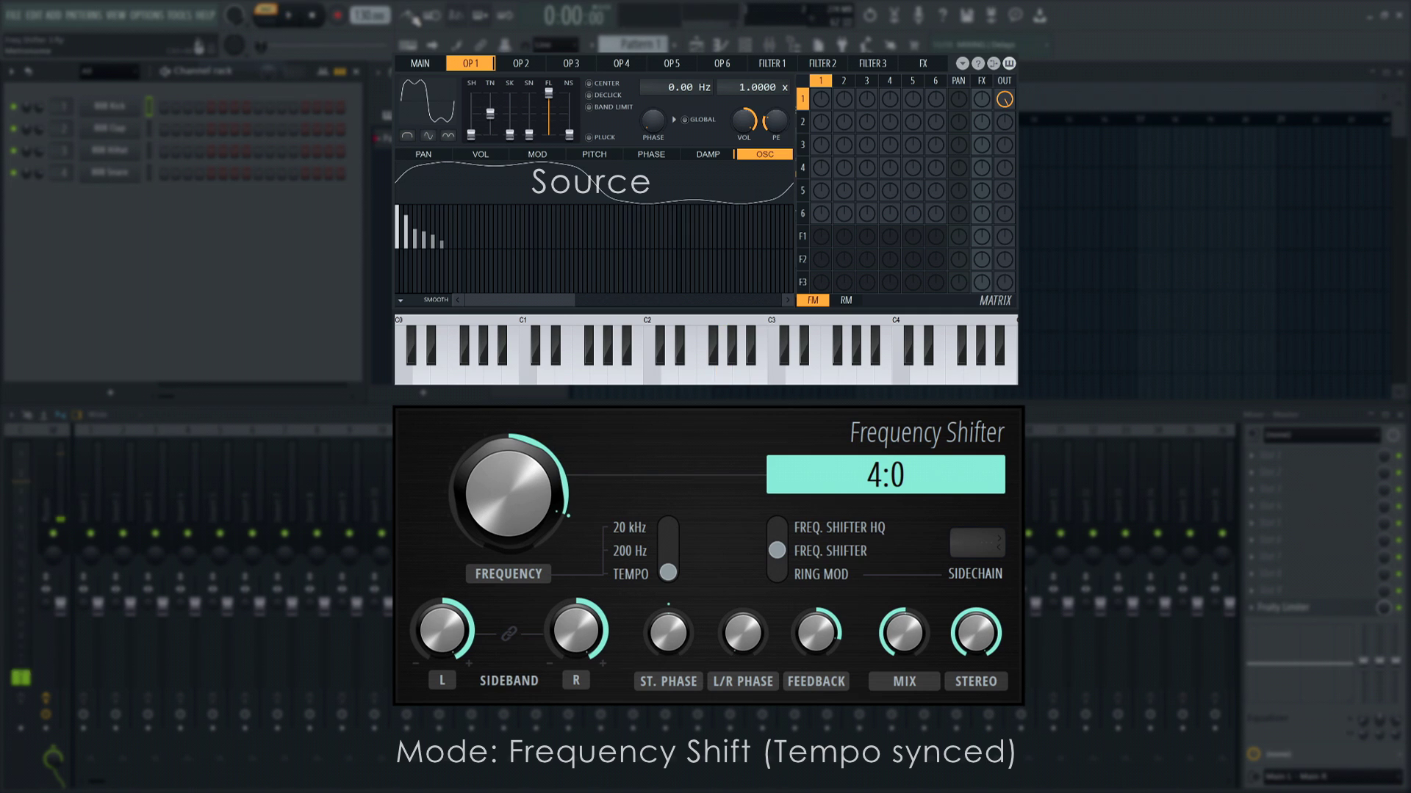
Step: Put the Frequency Shifter in Ring Mod with Modulator as sidechain source, and start playback
left_click(776, 574)
left_click(970, 547)
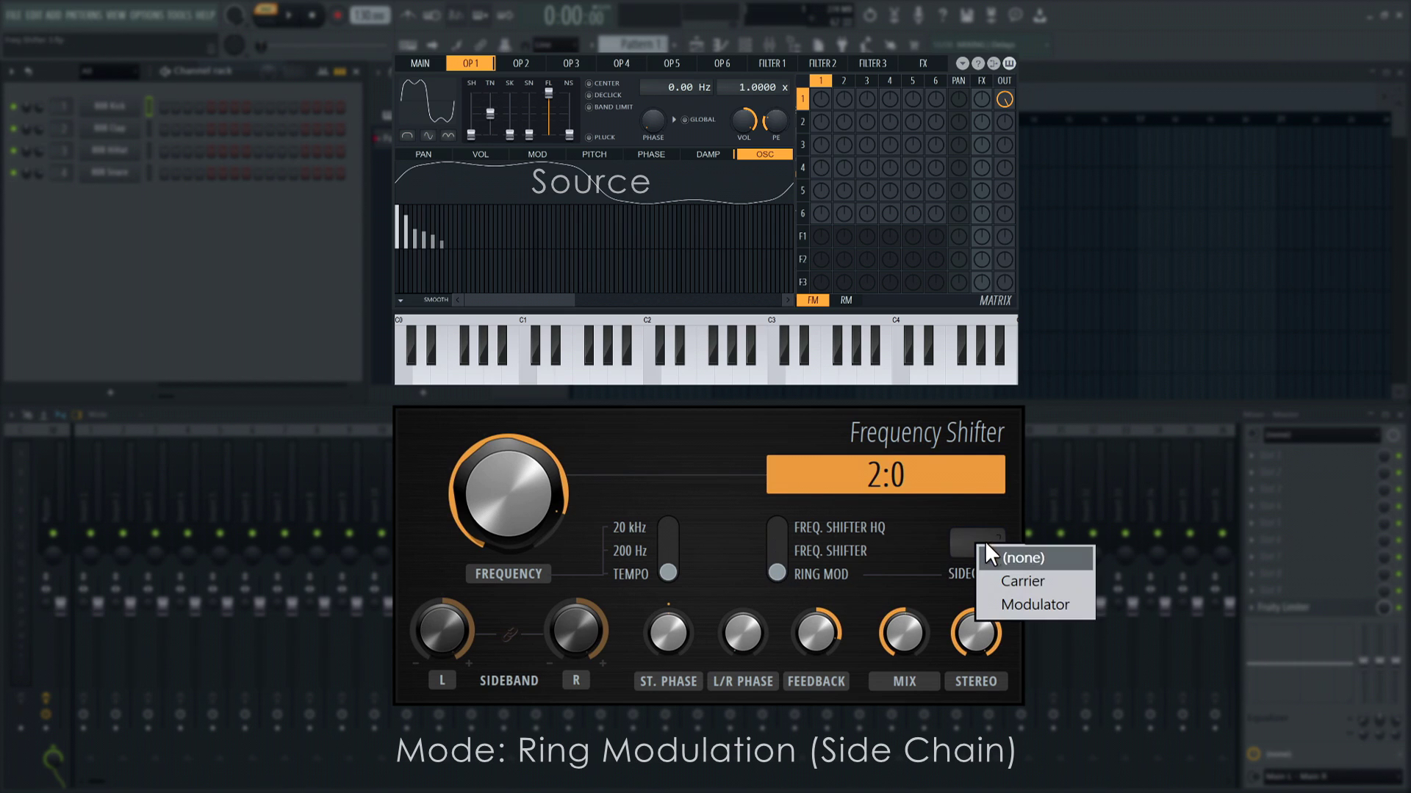
left_click(1006, 606)
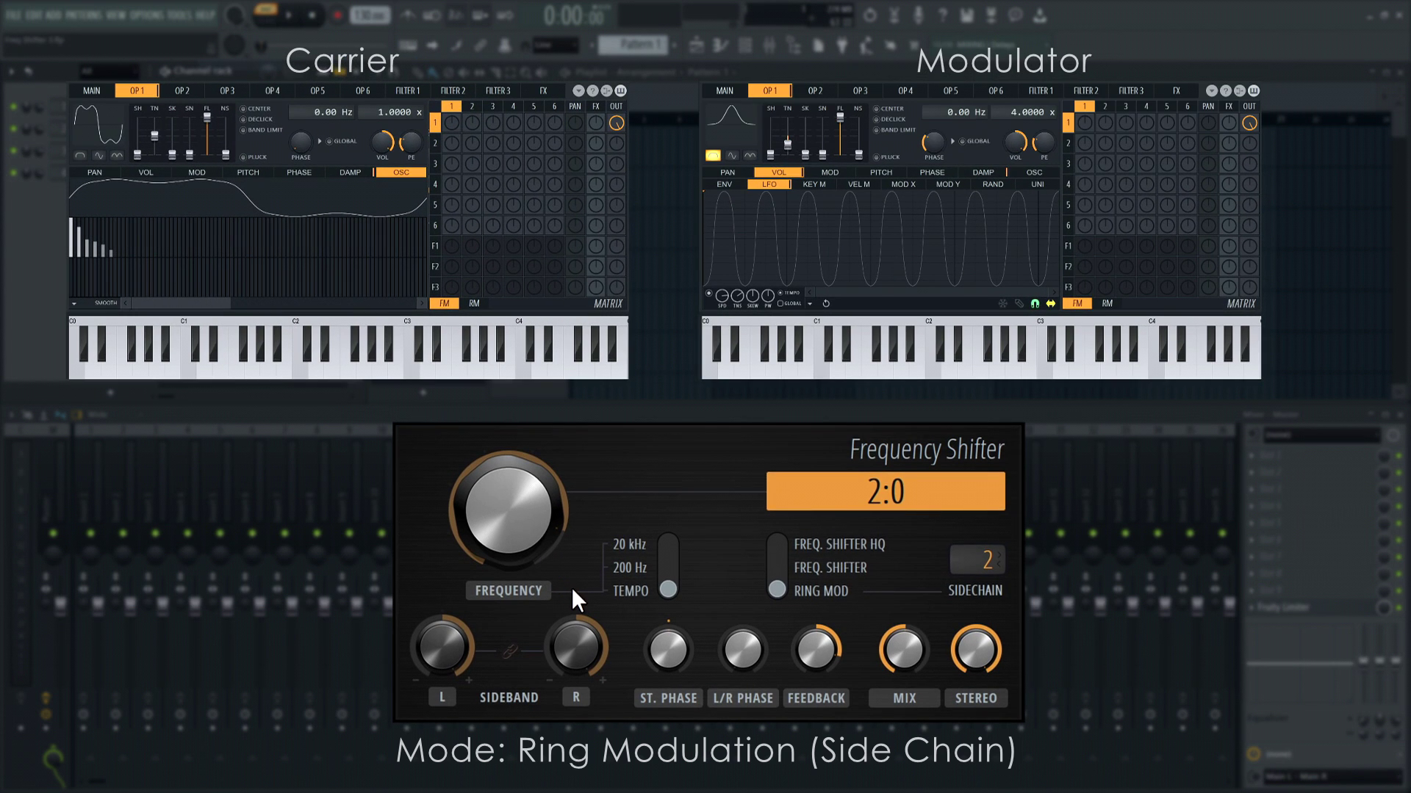
key("space")
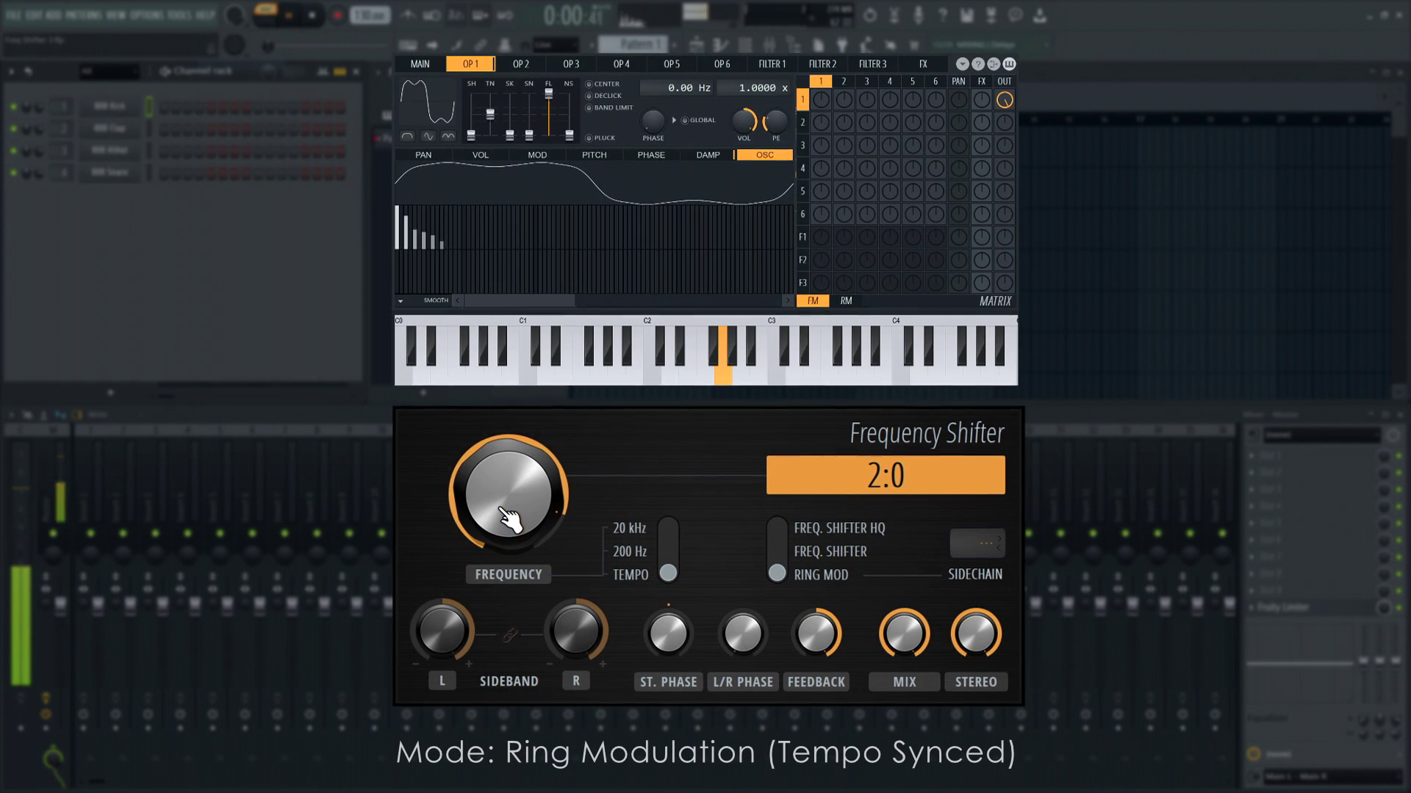
Step: Sweep the ring modulator to tempo 8:0, then about 160 Hz in 200 Hz range, then about 40 Hz in coarse range
mouse_move(508, 518)
left_mouse_down()
mouse_move(509, 474)
mouse_move(508, 506)
left_mouse_up()
left_click_drag(667, 577, 667, 557)
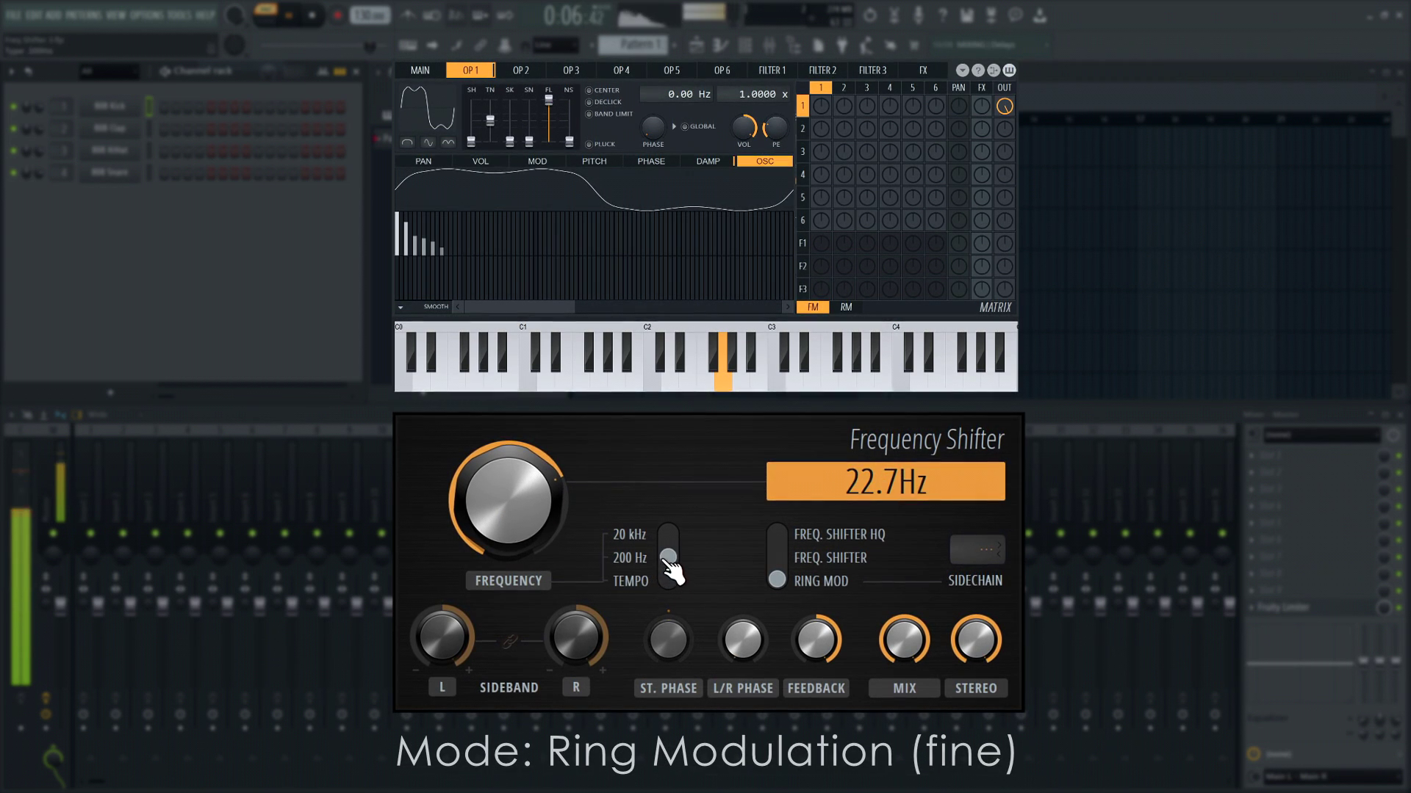
left_click_drag(534, 526, 534, 558)
left_click_drag(666, 562, 669, 544)
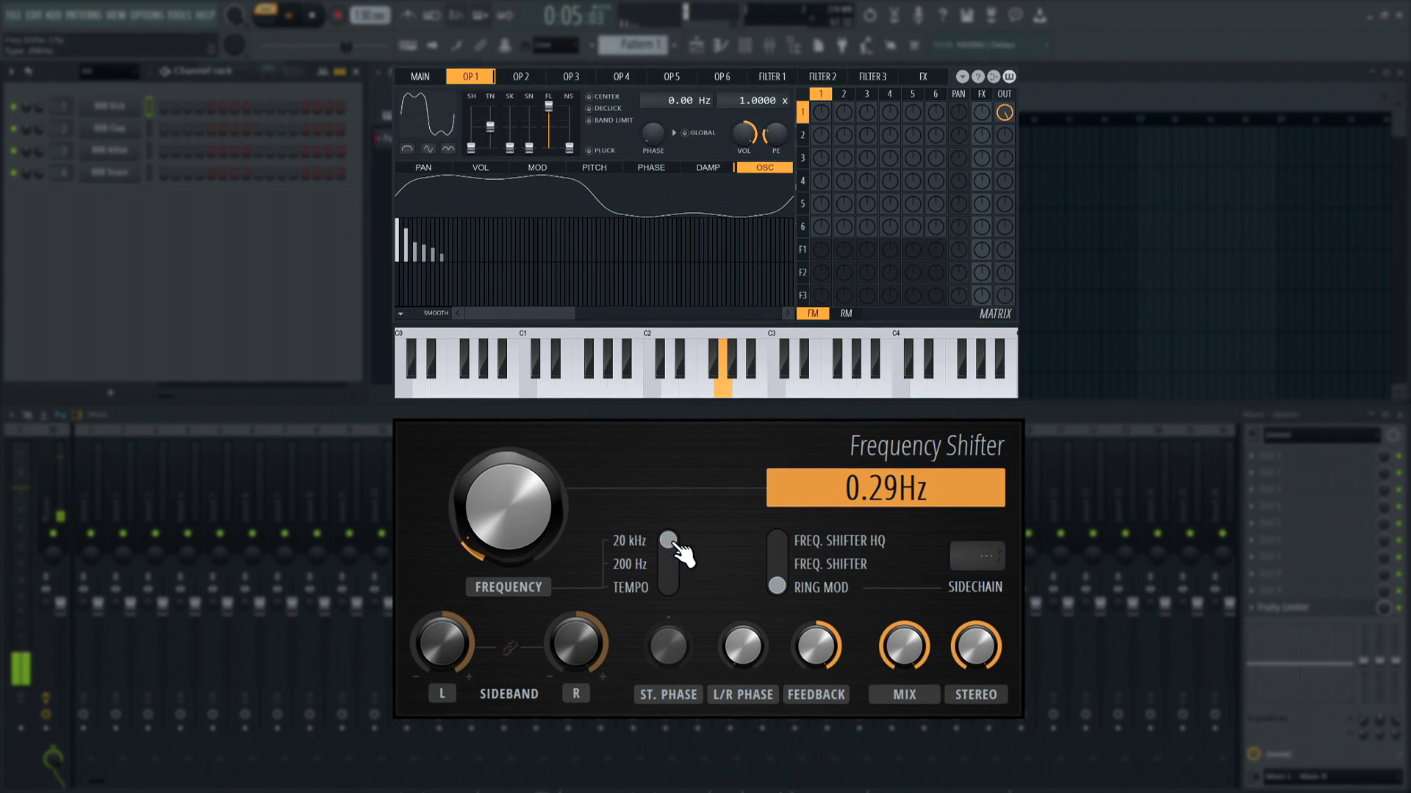
left_click_drag(556, 529, 557, 473)
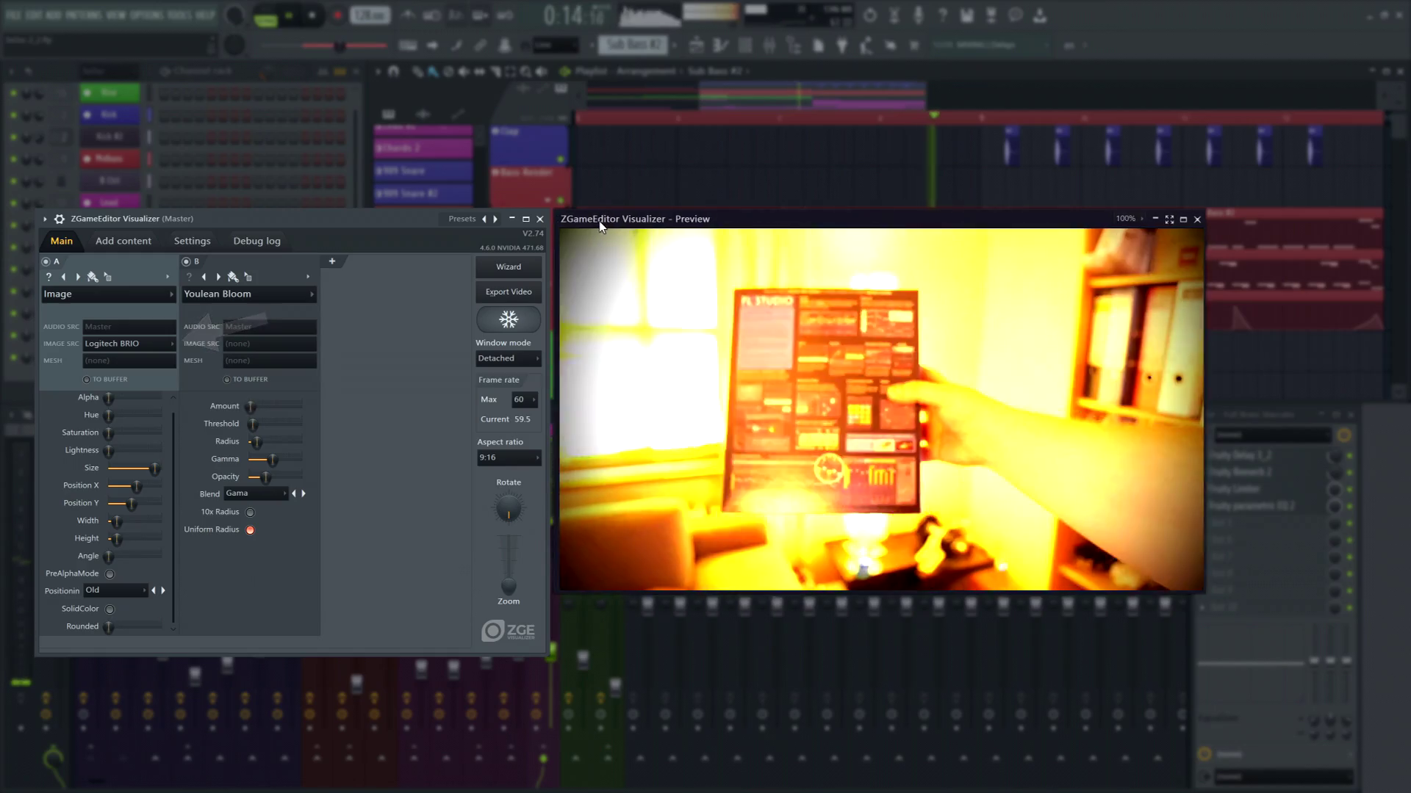
Step: Move the Preview window further right and show the ZGameEditor Visualizer's Settings page
mouse_move(597, 222)
left_mouse_down()
mouse_move(809, 221)
mouse_move(794, 213)
left_mouse_up()
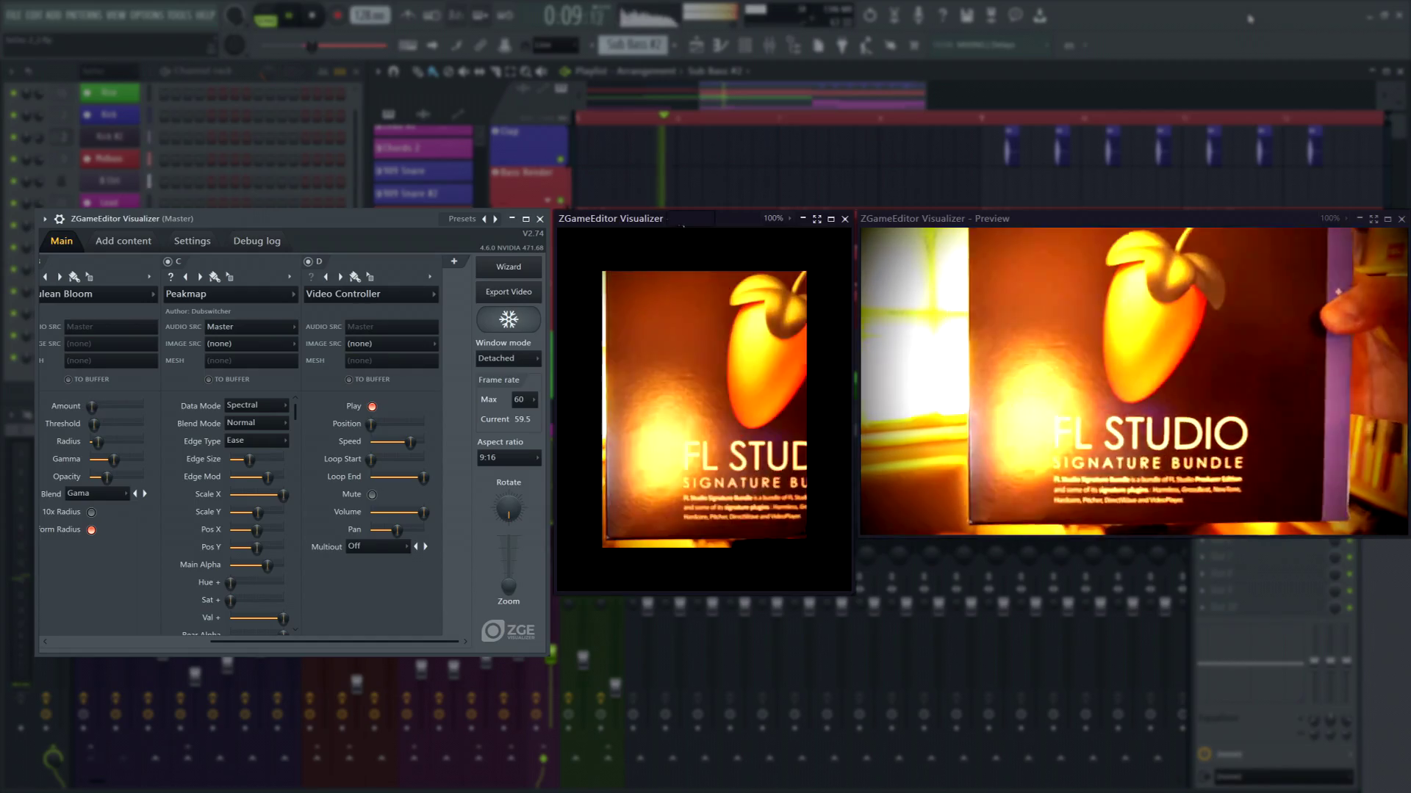
left_click(193, 243)
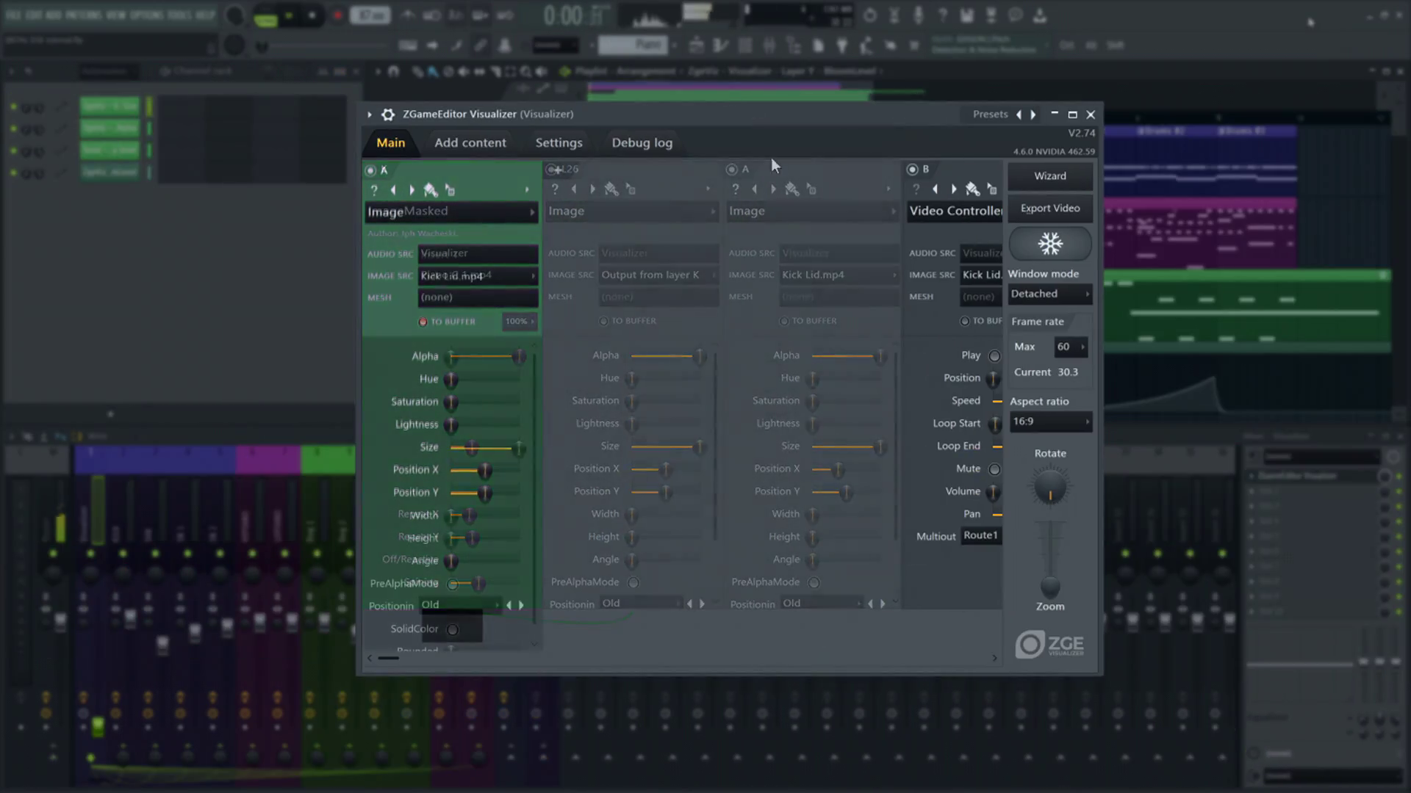
Step: Add layer B as a Video Controller and make layer C a Peakmap with slightly larger Edge Size
left_click(559, 172)
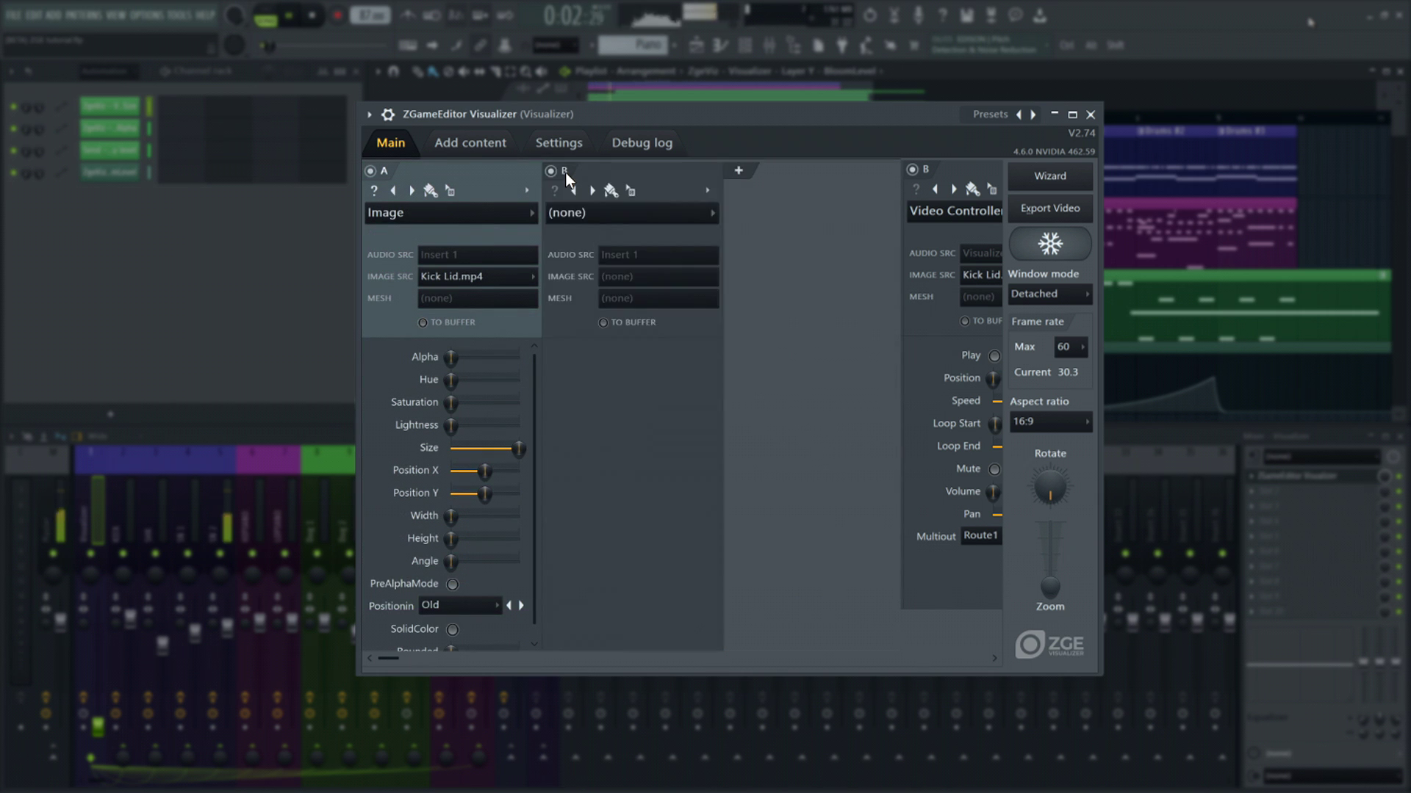
left_click(575, 213)
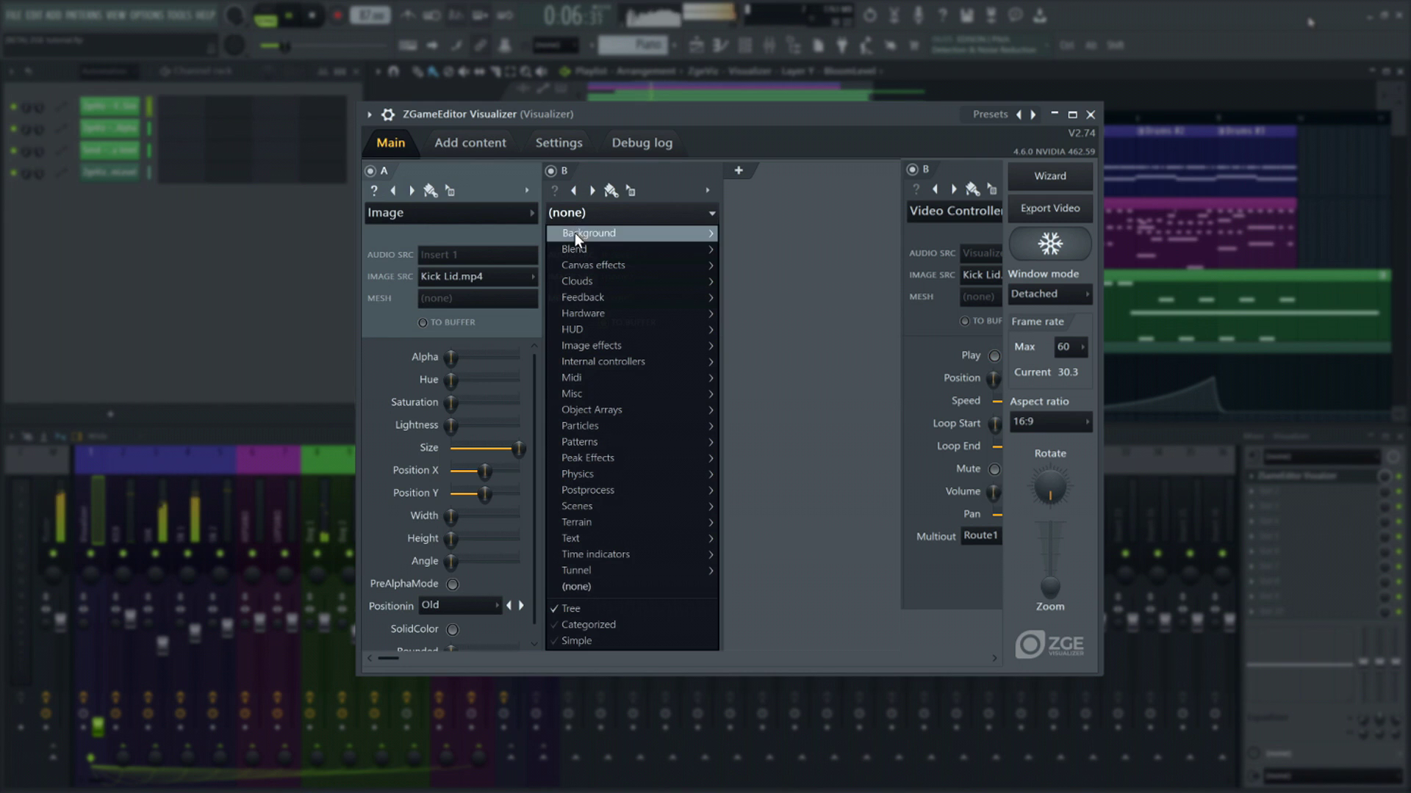
mouse_move(594, 367)
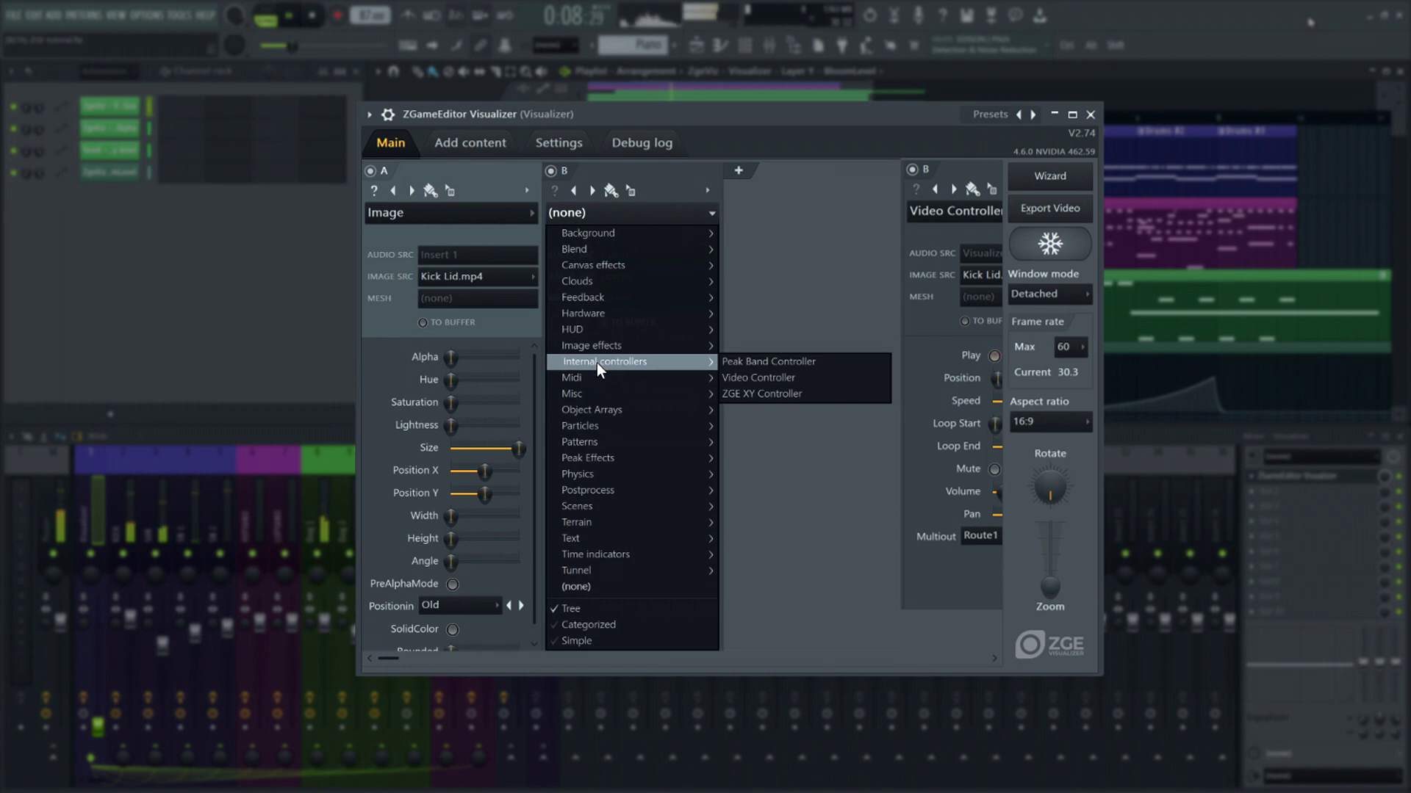
left_click(753, 377)
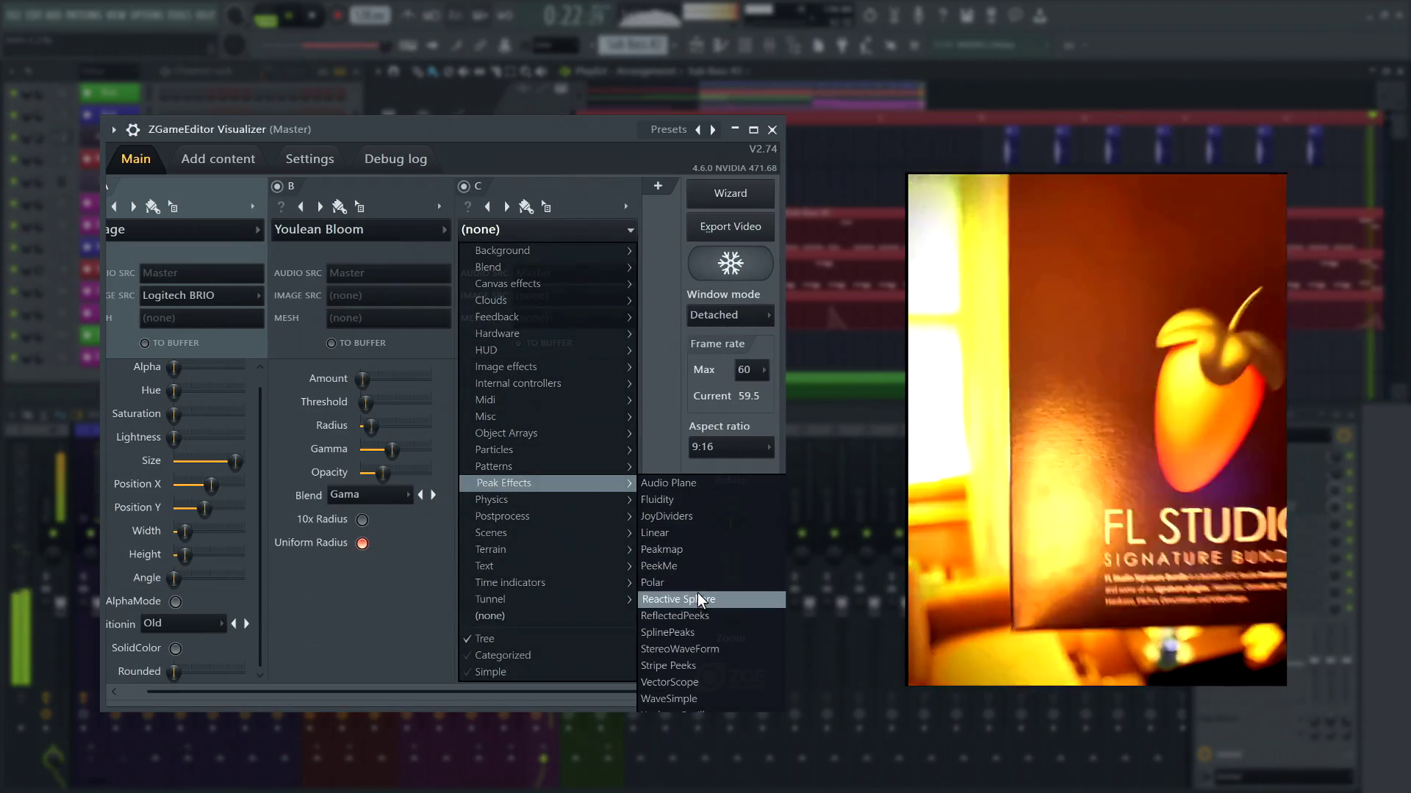
left_click(694, 550)
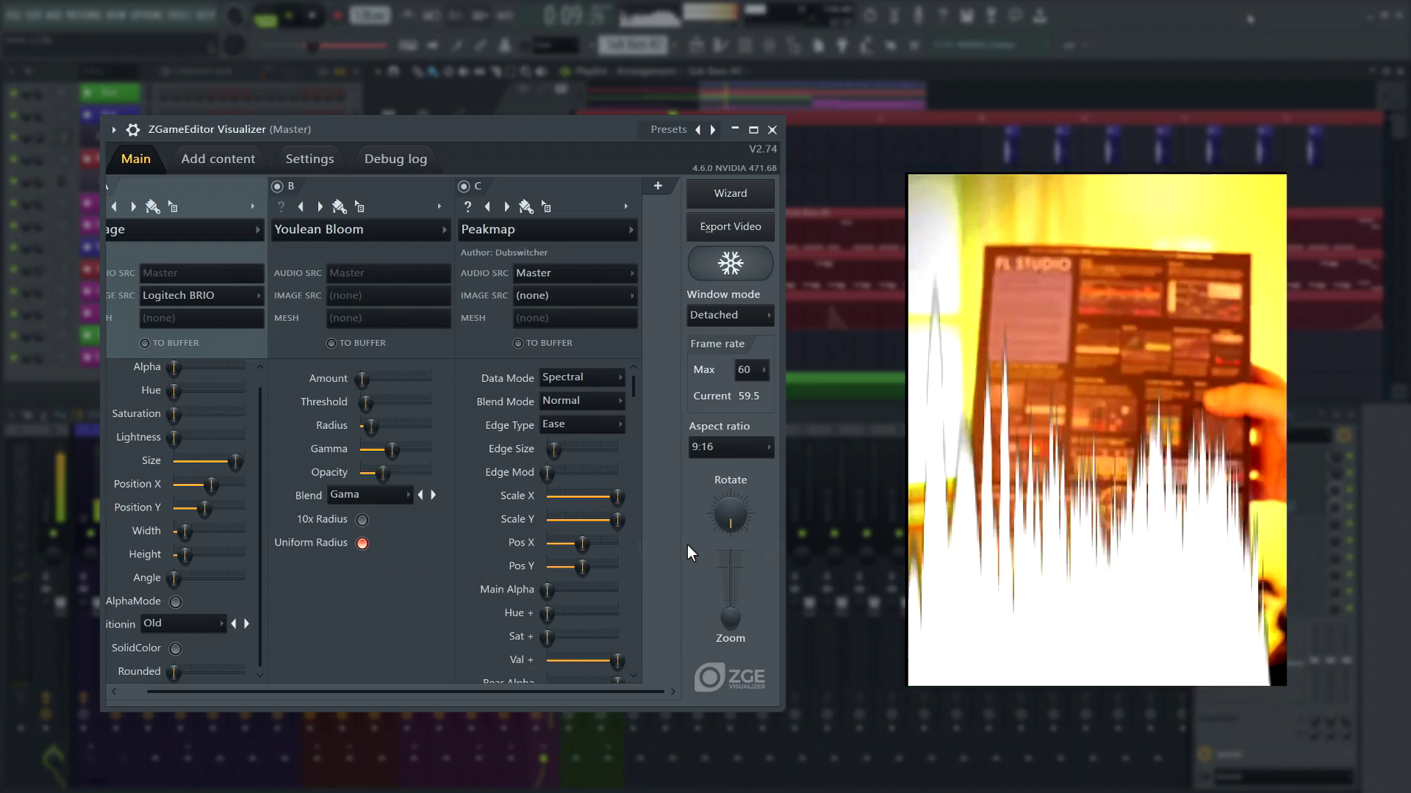
left_click_drag(554, 449, 572, 472)
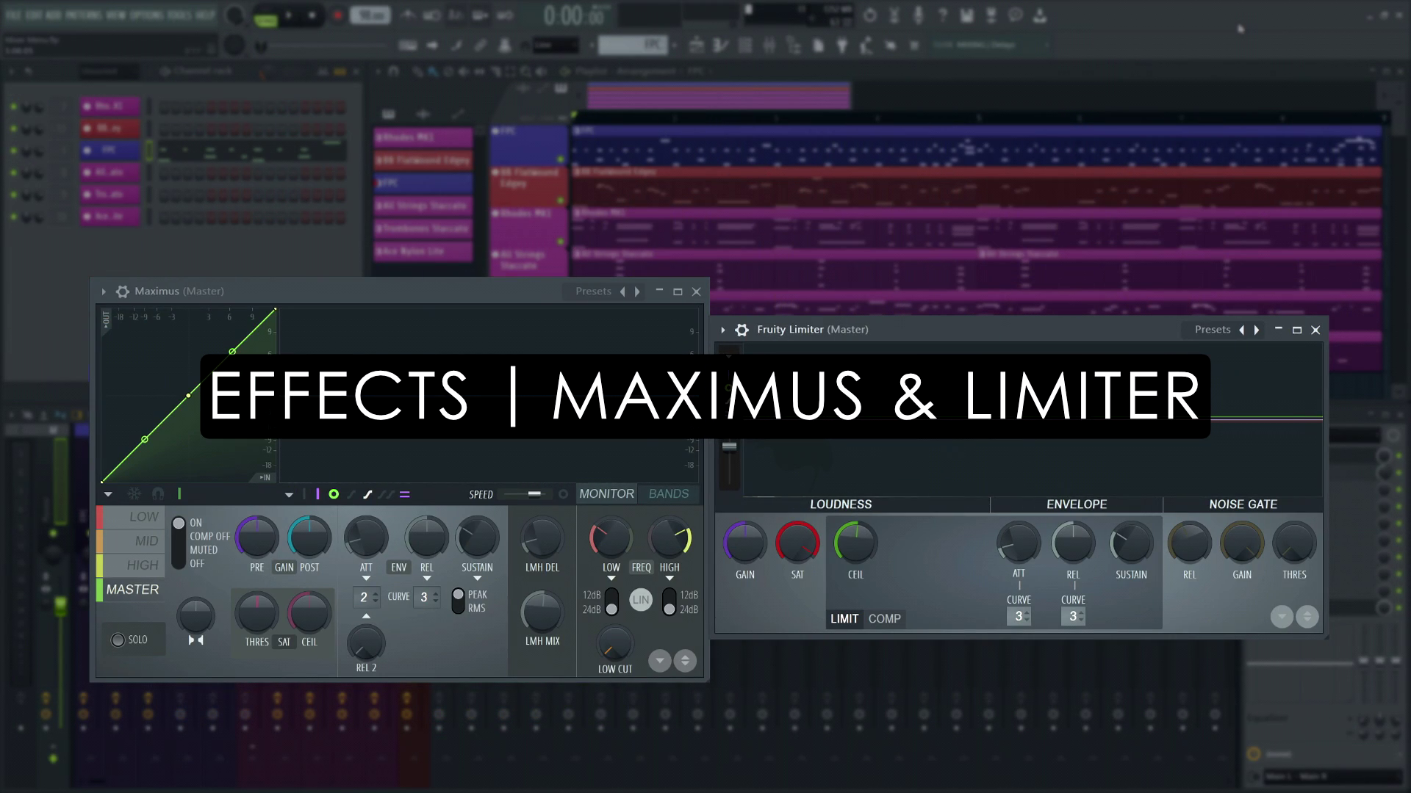
Step: Play the song and untick the 0.2 dB safety option in both Fruity Limiter and Maximus
key("space")
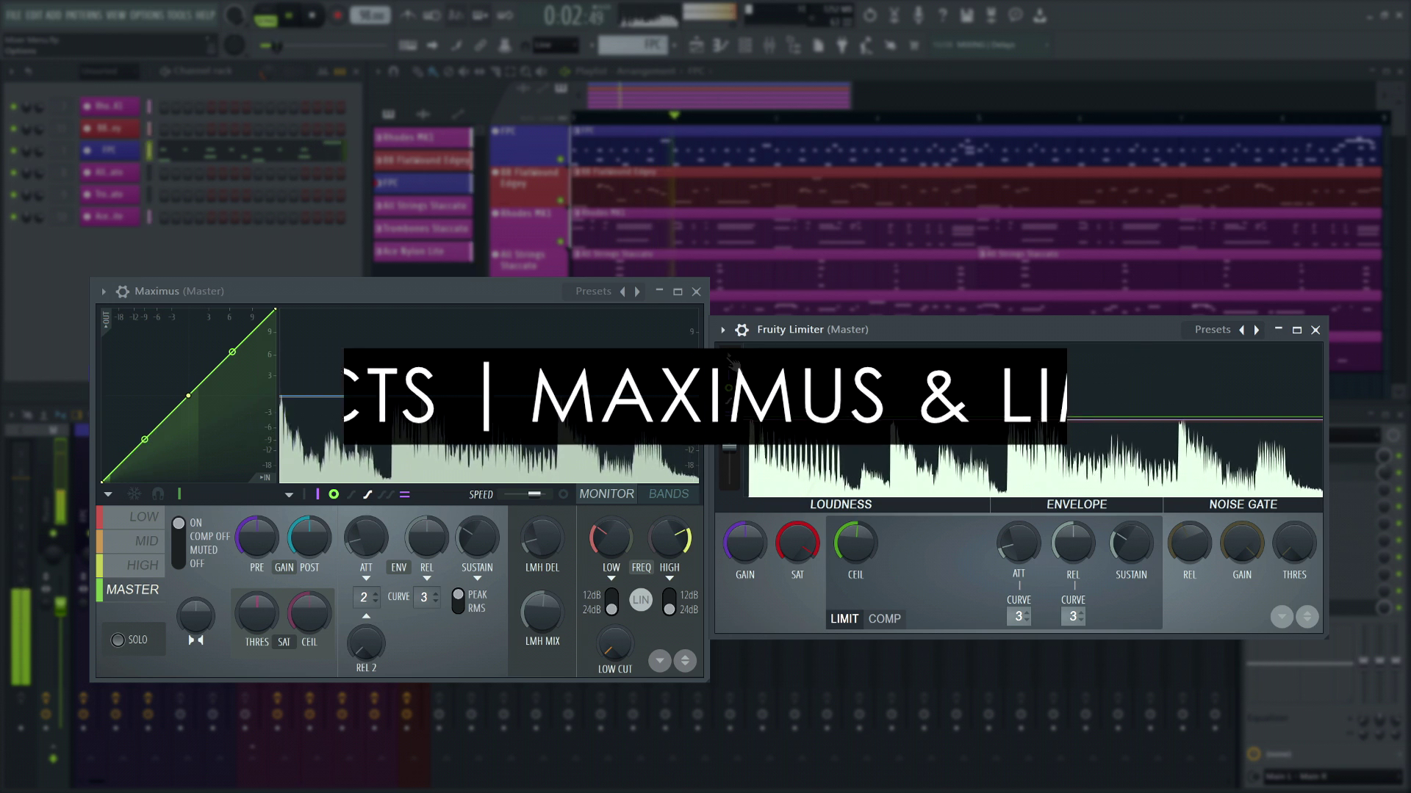
left_click(728, 356)
left_click(754, 357)
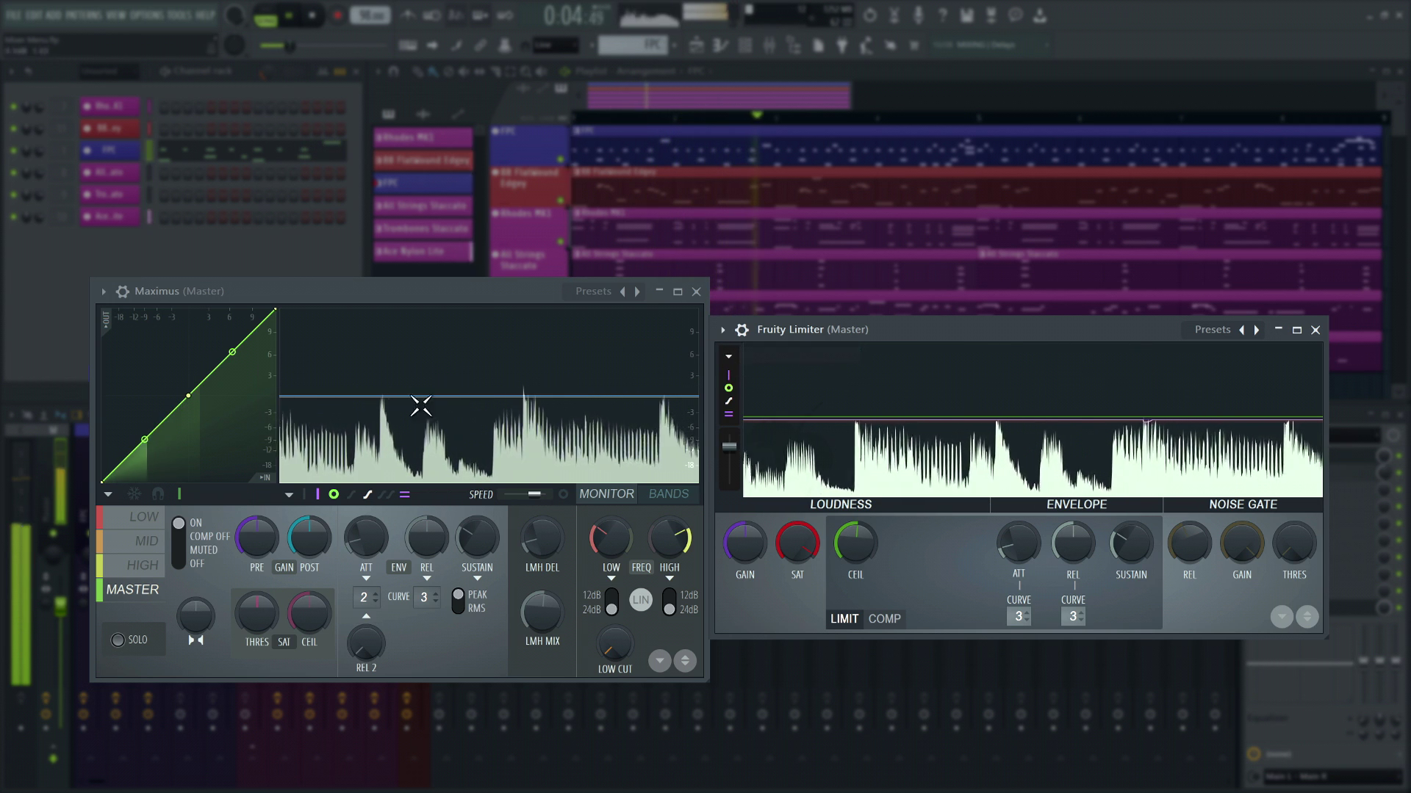
left_click(288, 495)
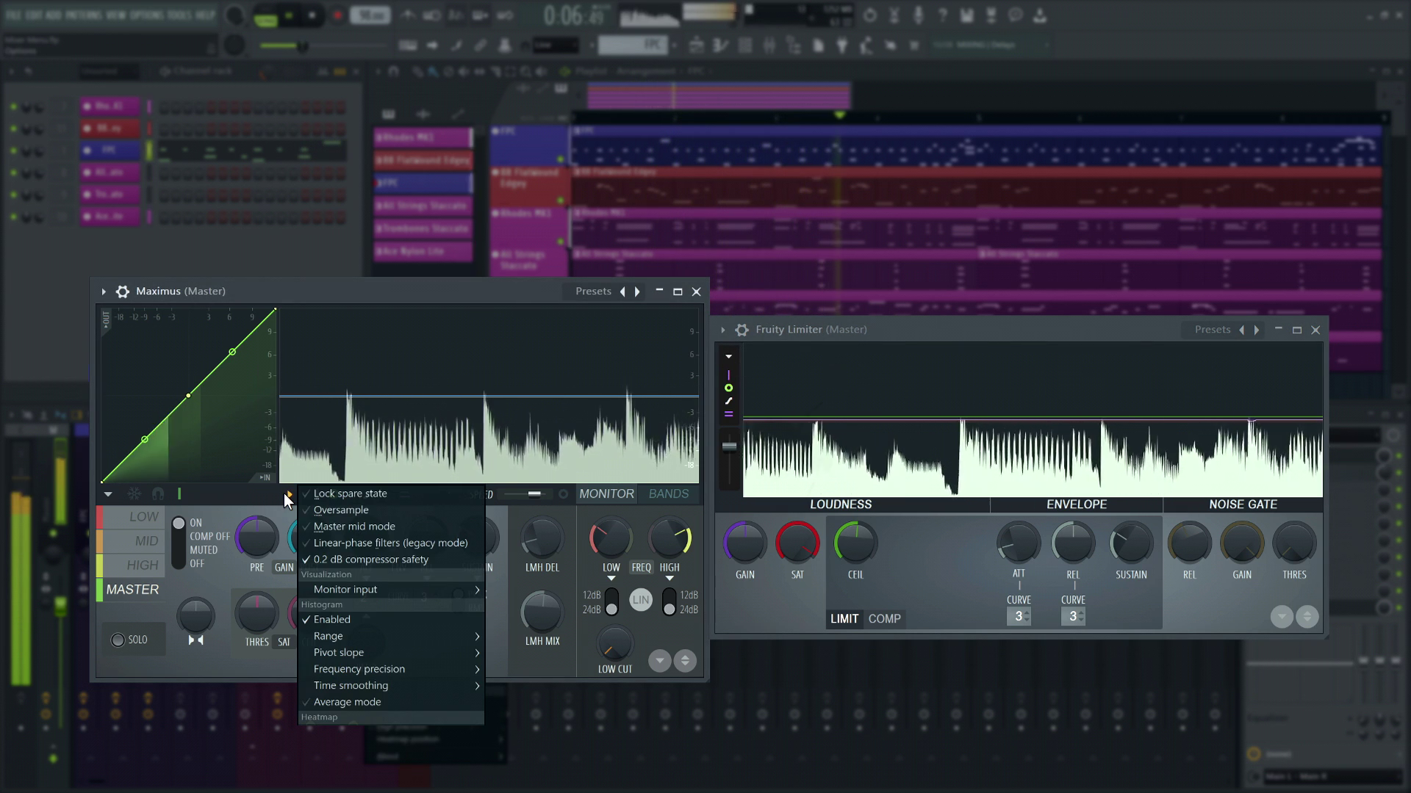
left_click(324, 563)
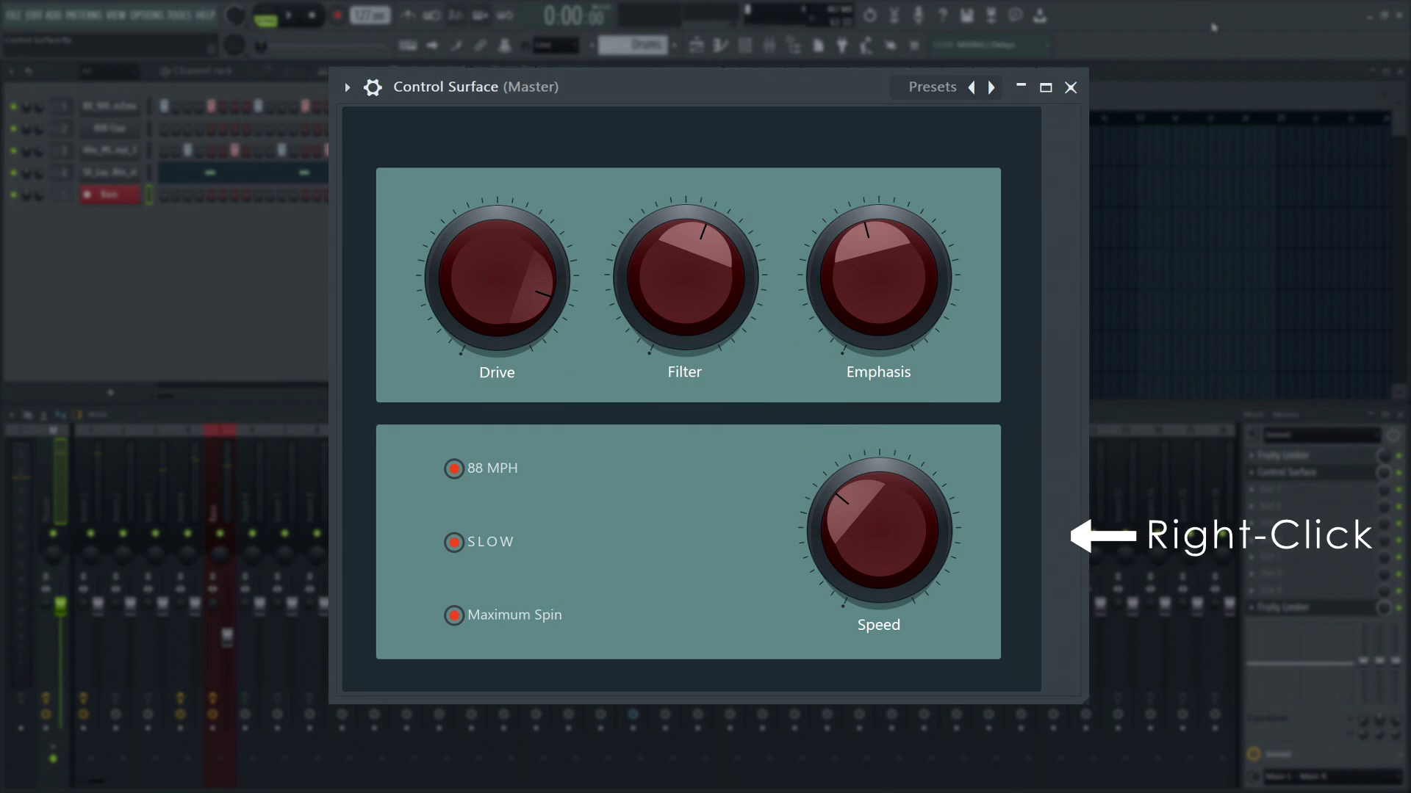
Step: Play the song and untick 'Show labels' on the Control Surface
key("space")
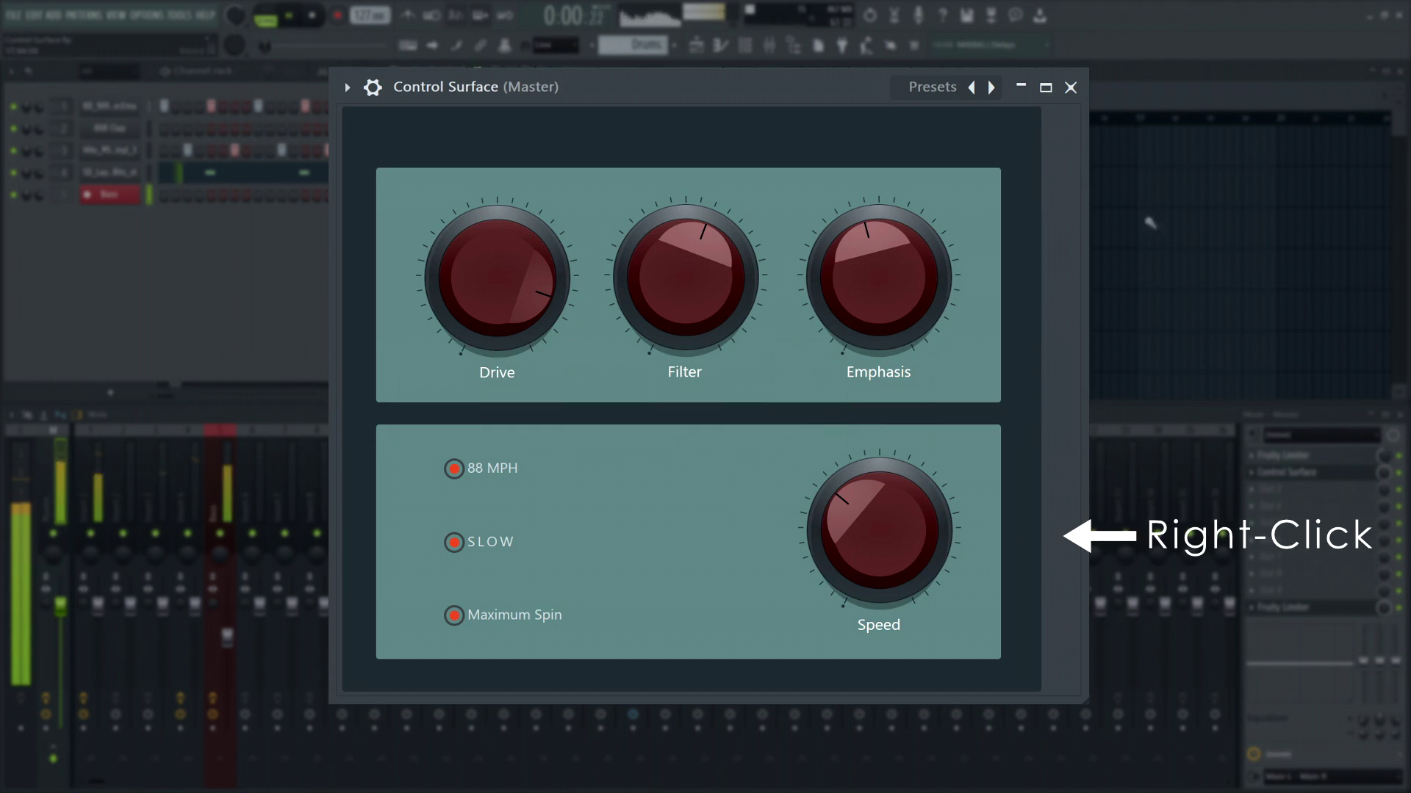
right_click(1060, 537)
left_click(1106, 614)
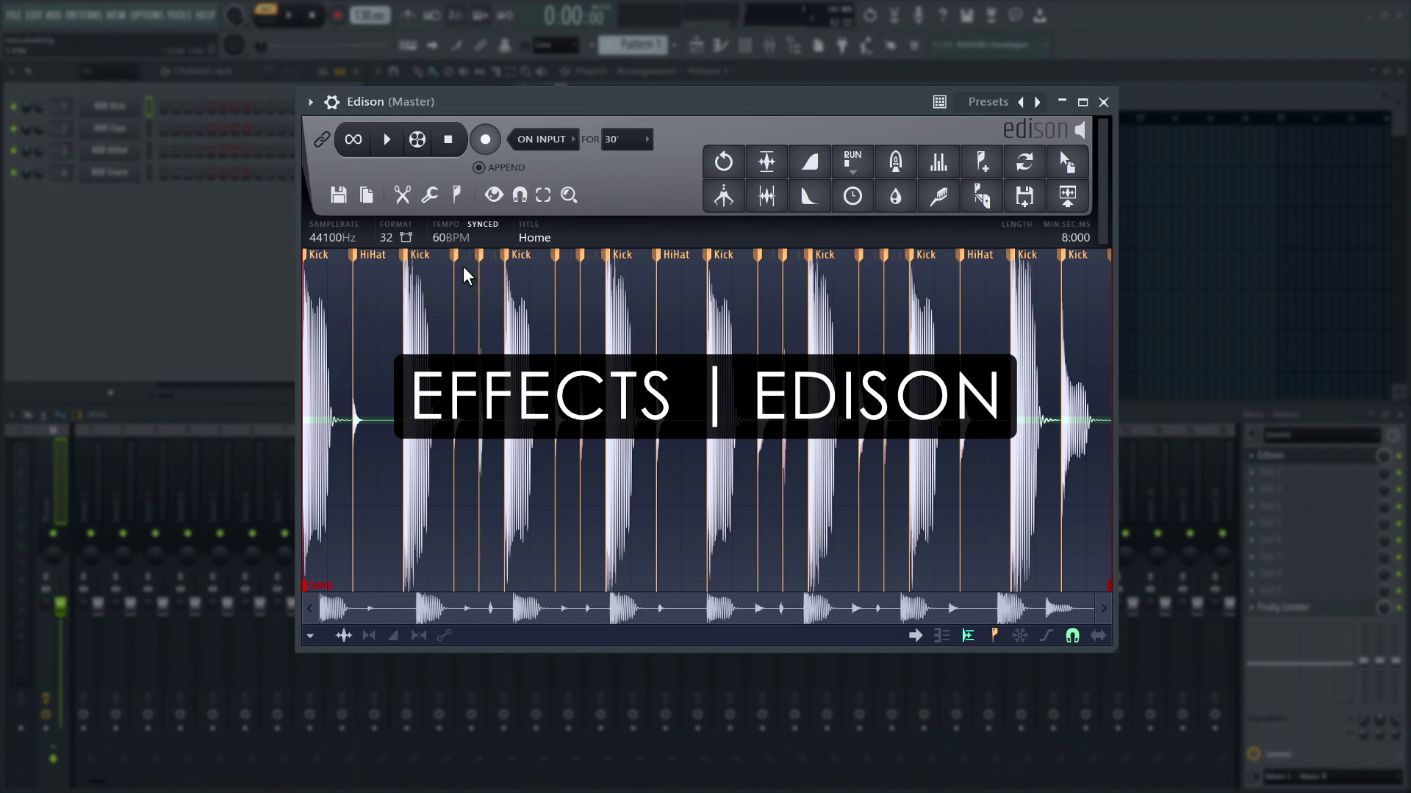
Step: Toggle Edison's Spectrum and Dual views to compare spectrogram and waveform displays
left_click(491, 197)
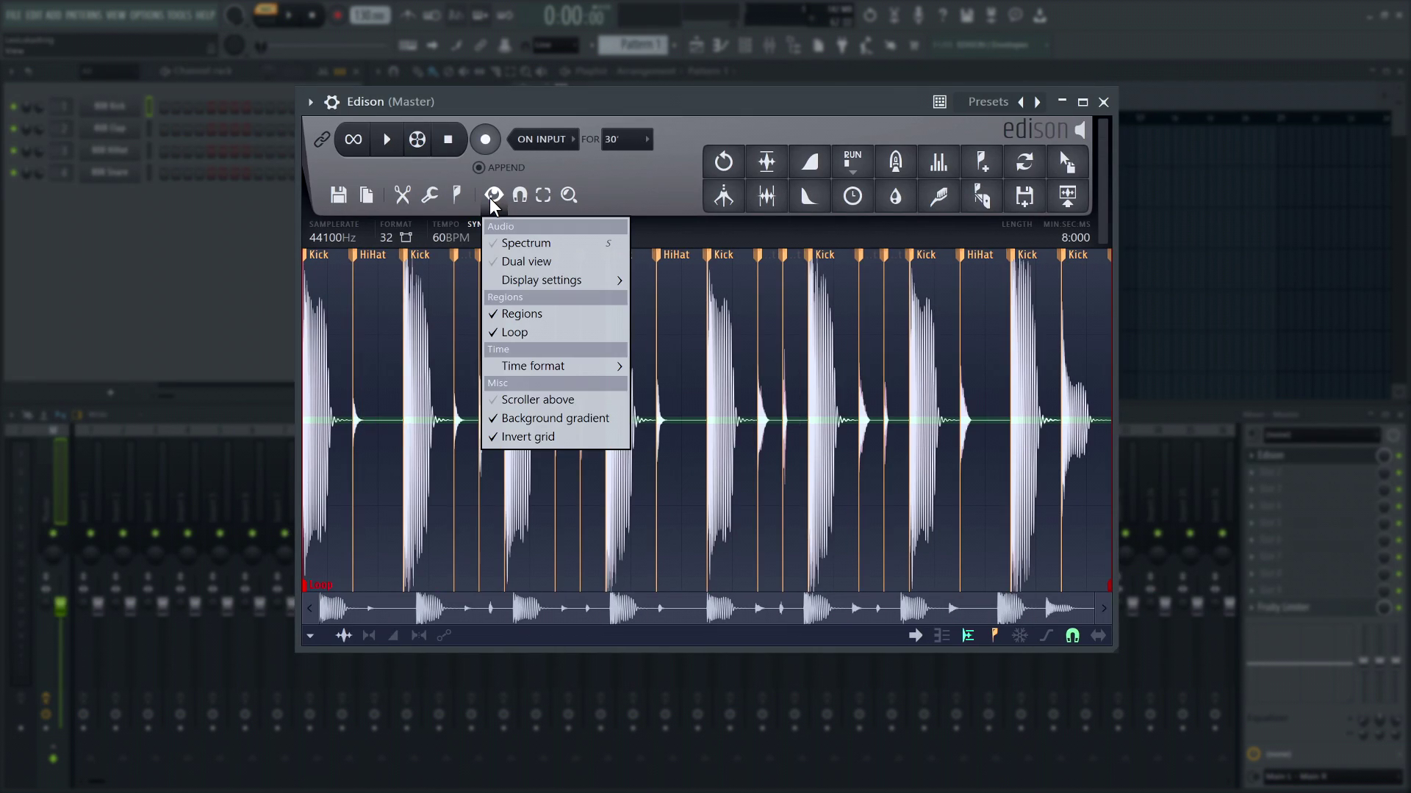
left_click(505, 243)
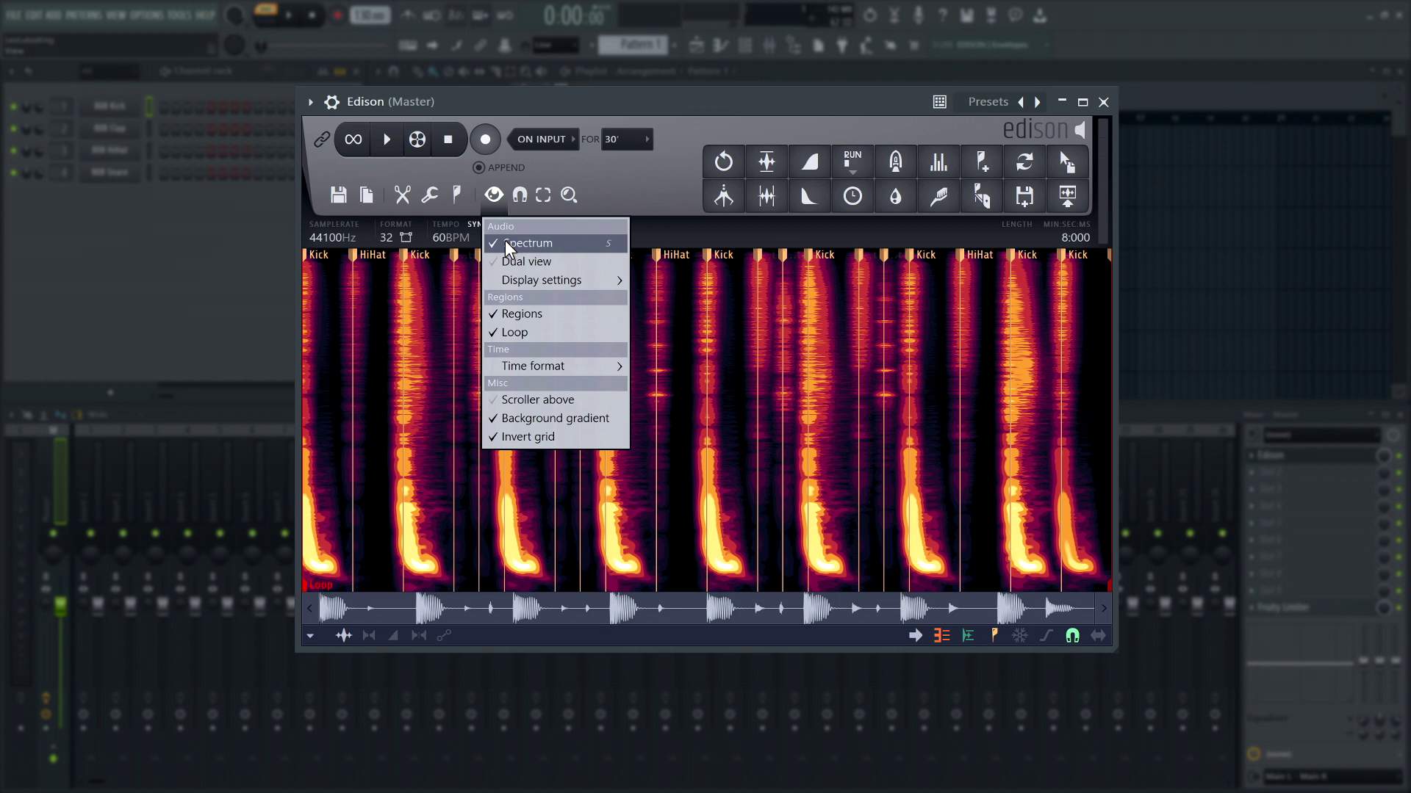
left_click(513, 265)
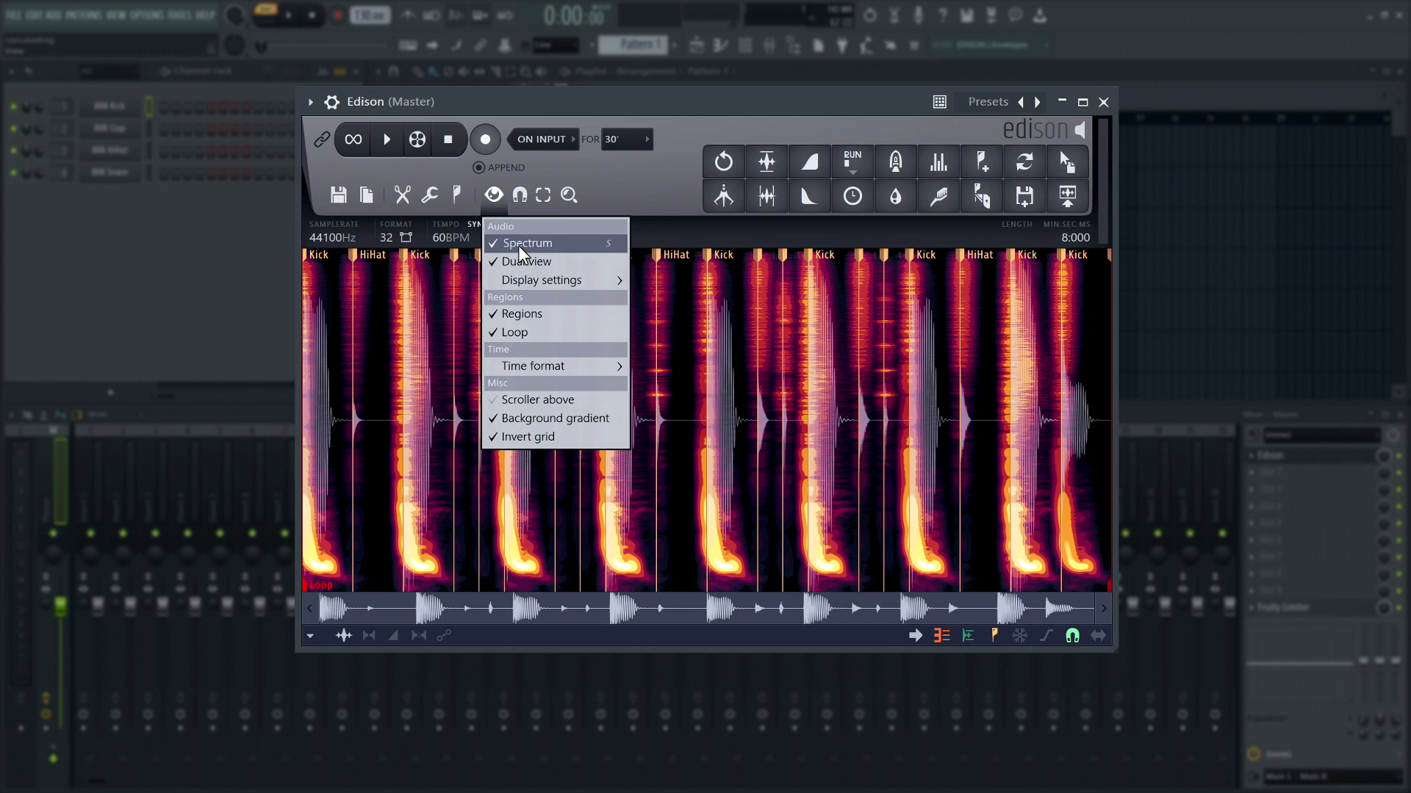
left_click(520, 243)
Step: Set spectrum precision to 8192 bands, show only the left channel, and open Edison's Edit menu
mouse_move(529, 283)
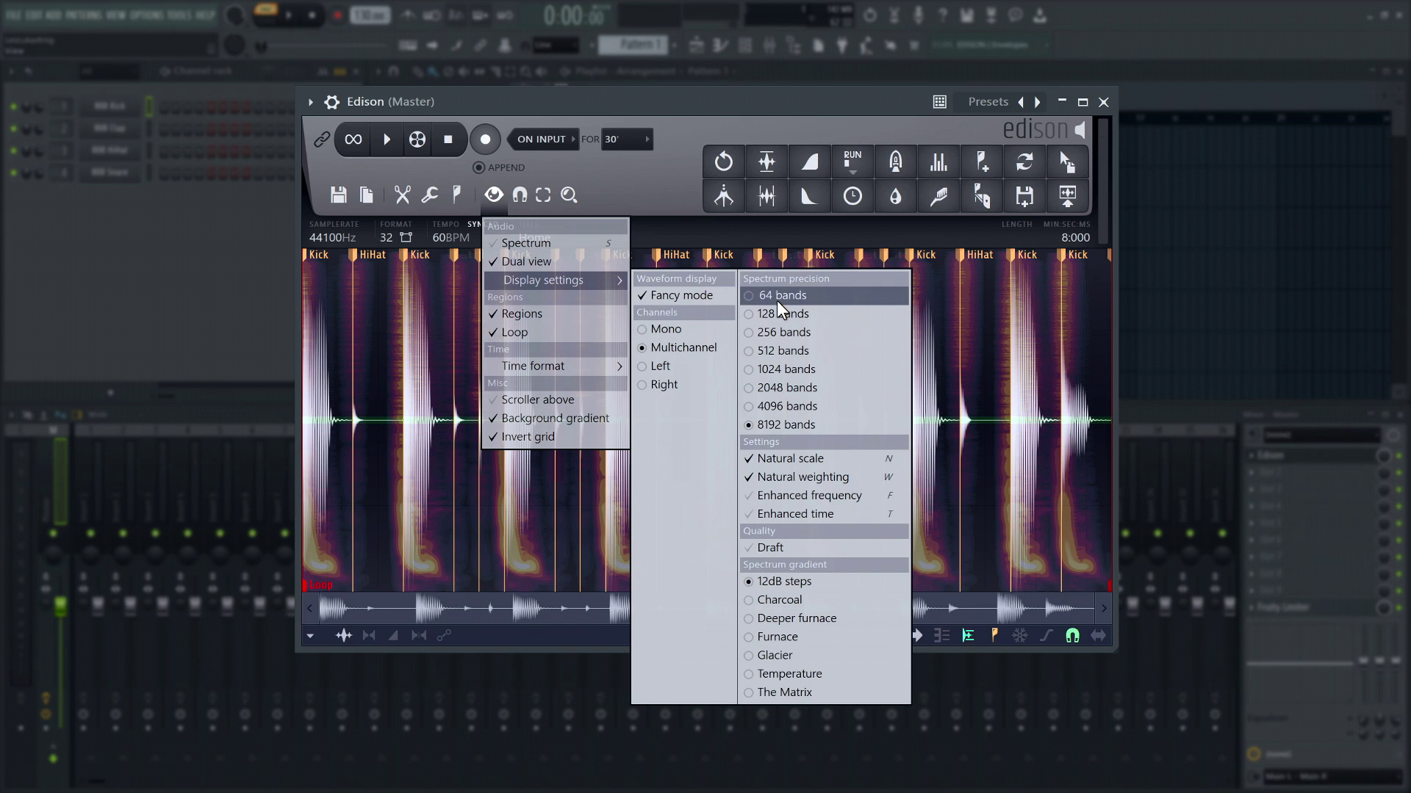
left_click(767, 296)
left_click(817, 426)
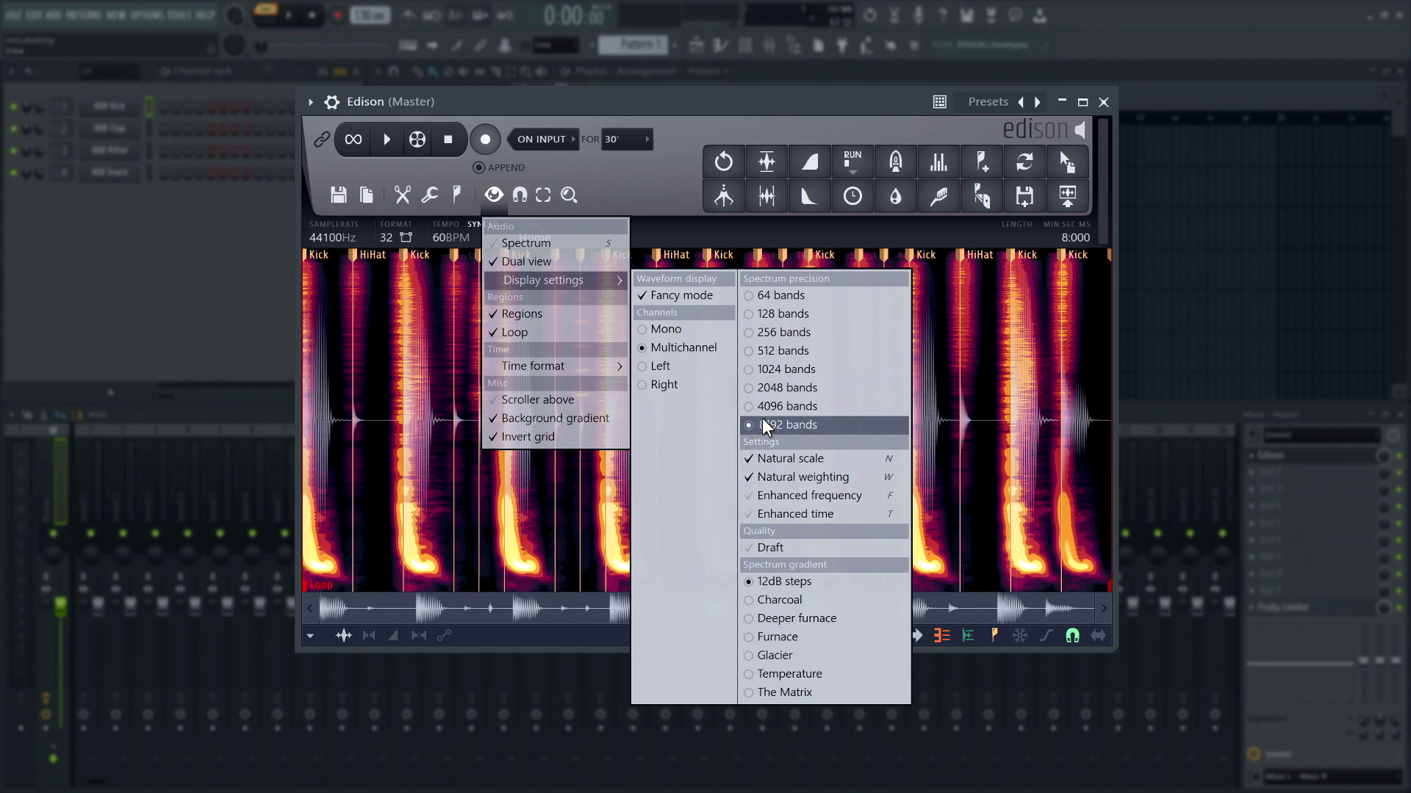
left_click(659, 366)
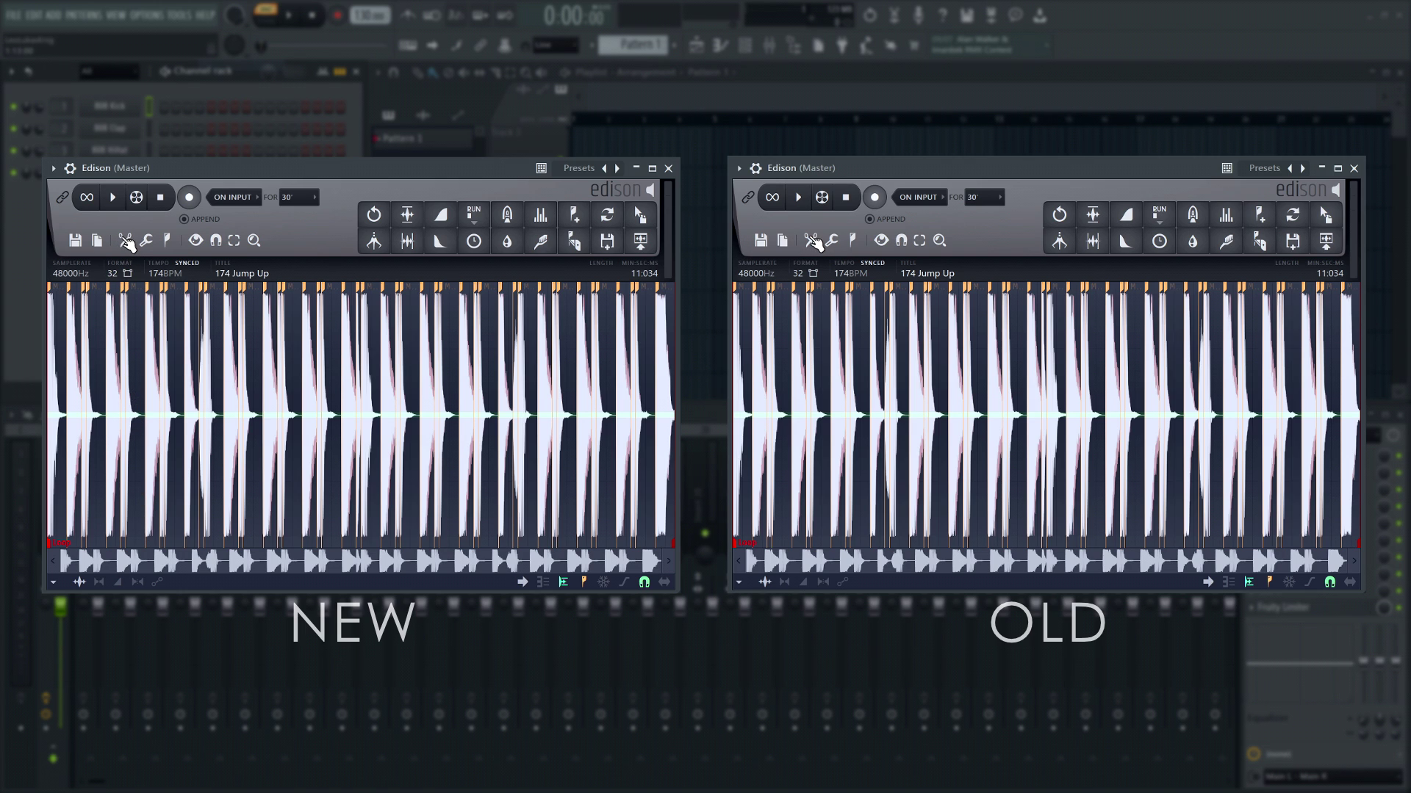
left_click(125, 241)
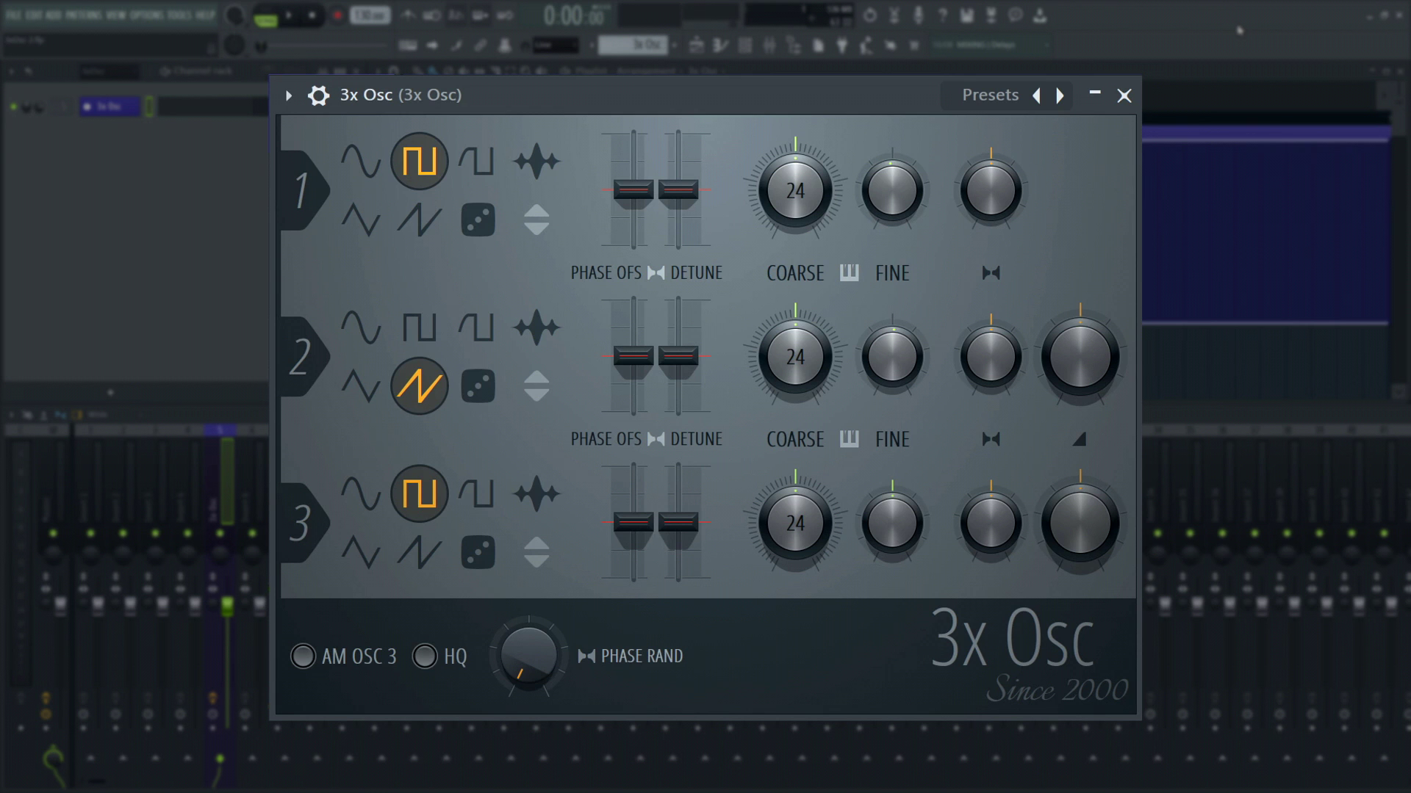
Step: Play the project before and after enabling 3x Osc's HQ mode to compare the sound
key("space")
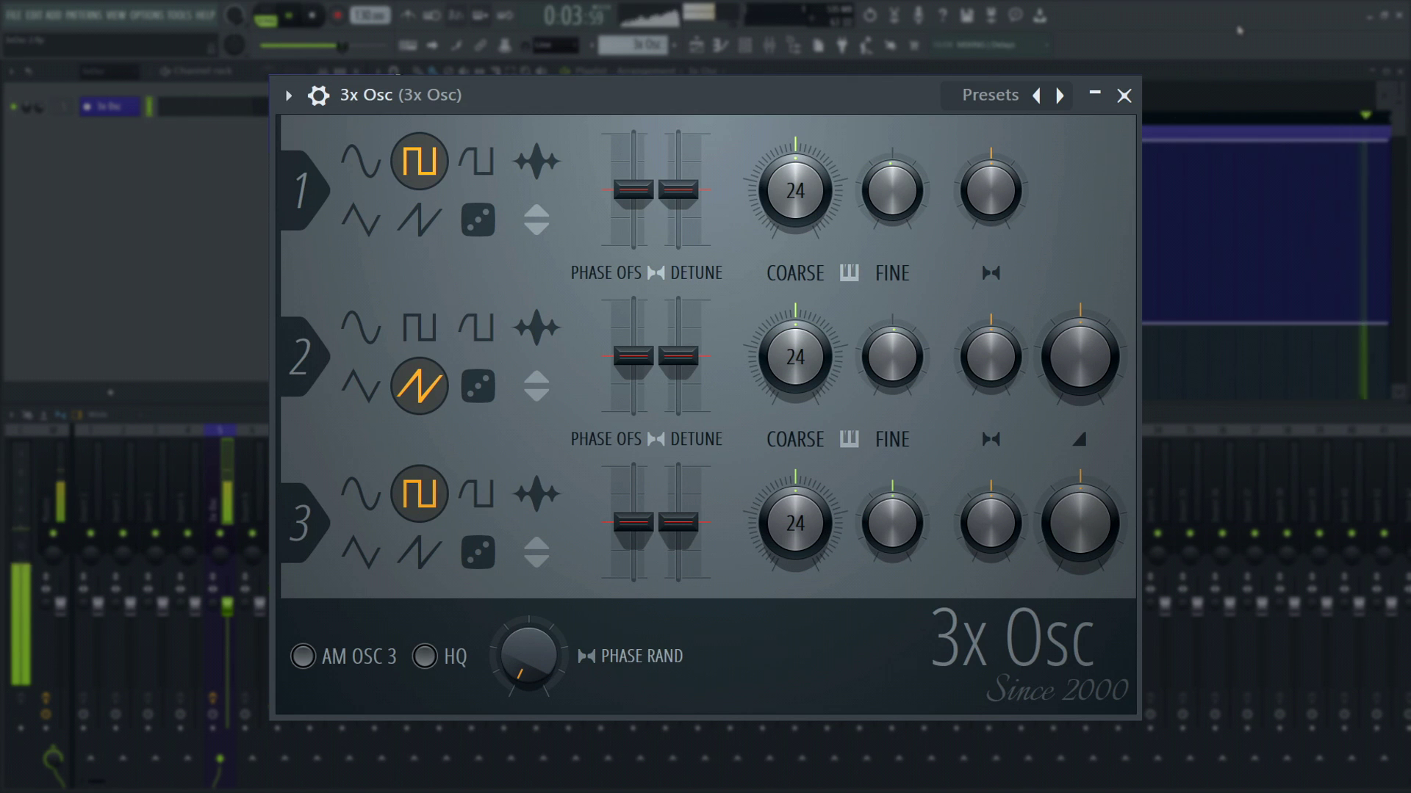
key("space")
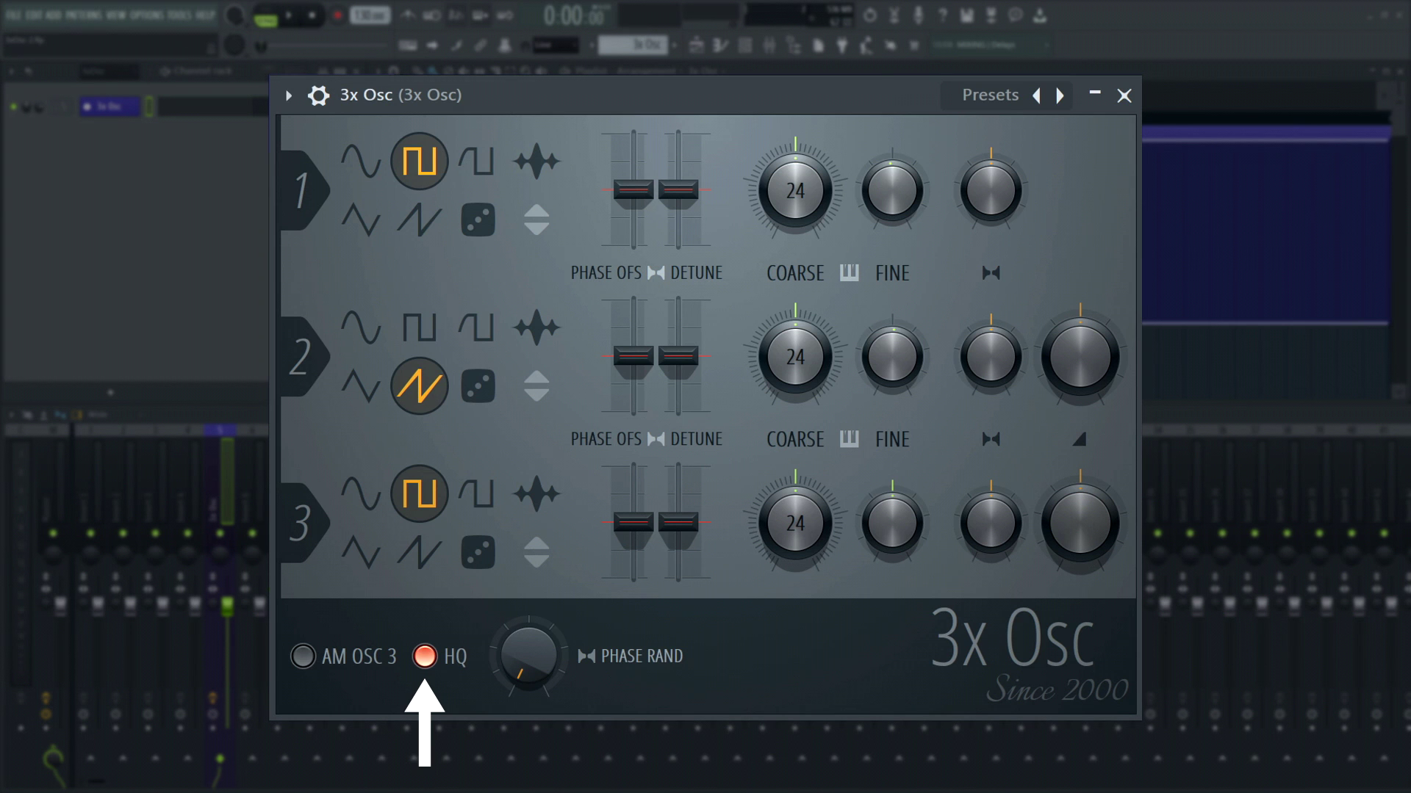
key("space")
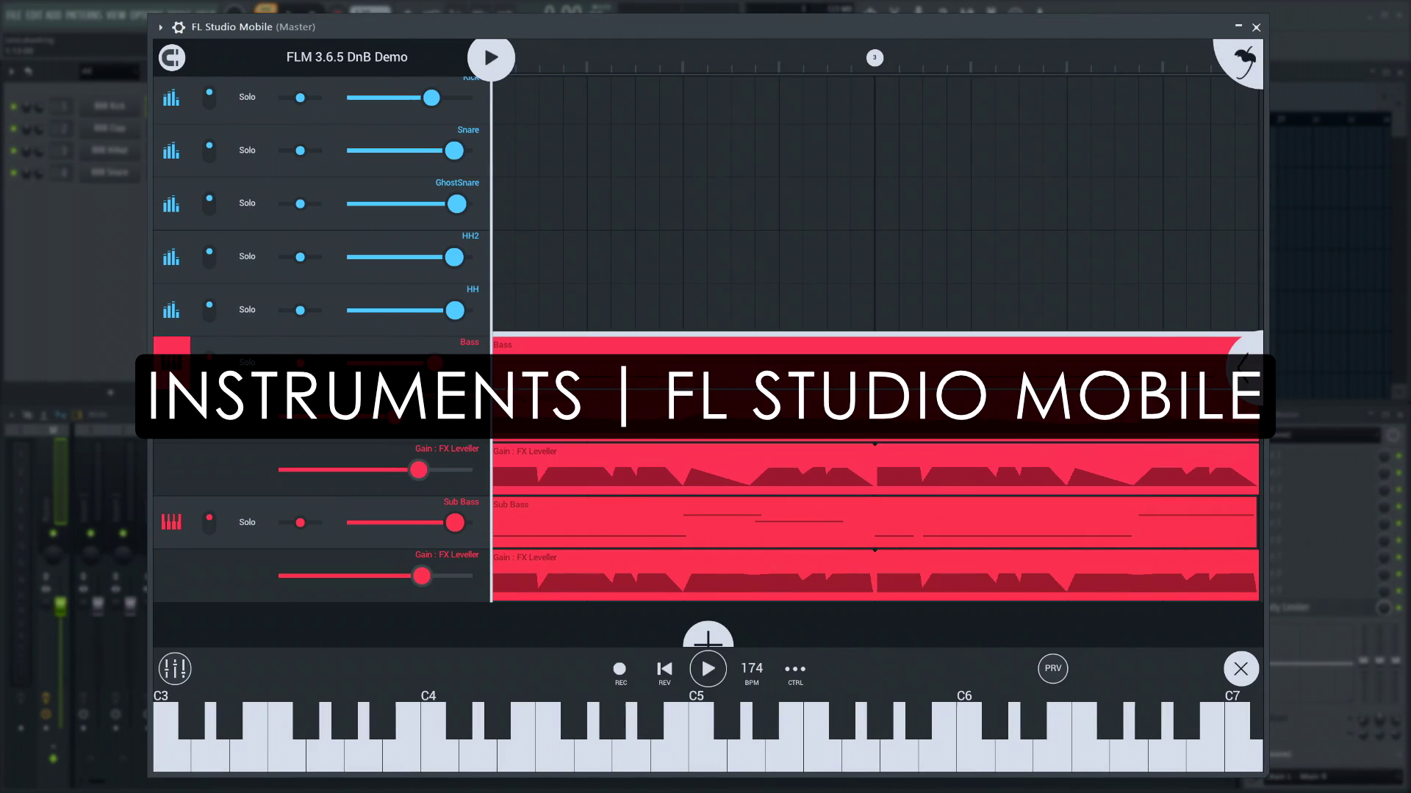
Step: Play the DnB Demo in FL Studio Mobile and open the Bass track's FX panel
left_click(709, 668)
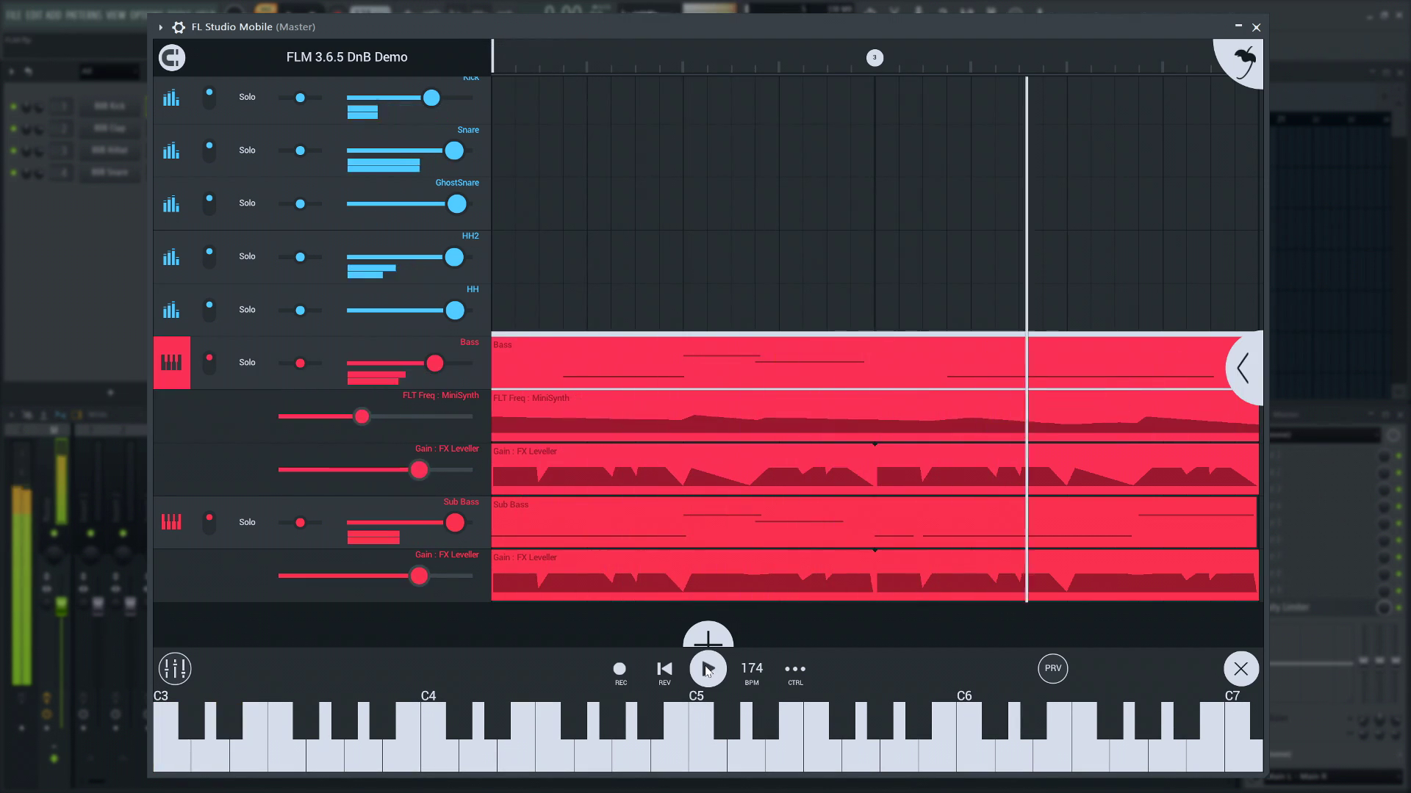
left_click(1258, 373)
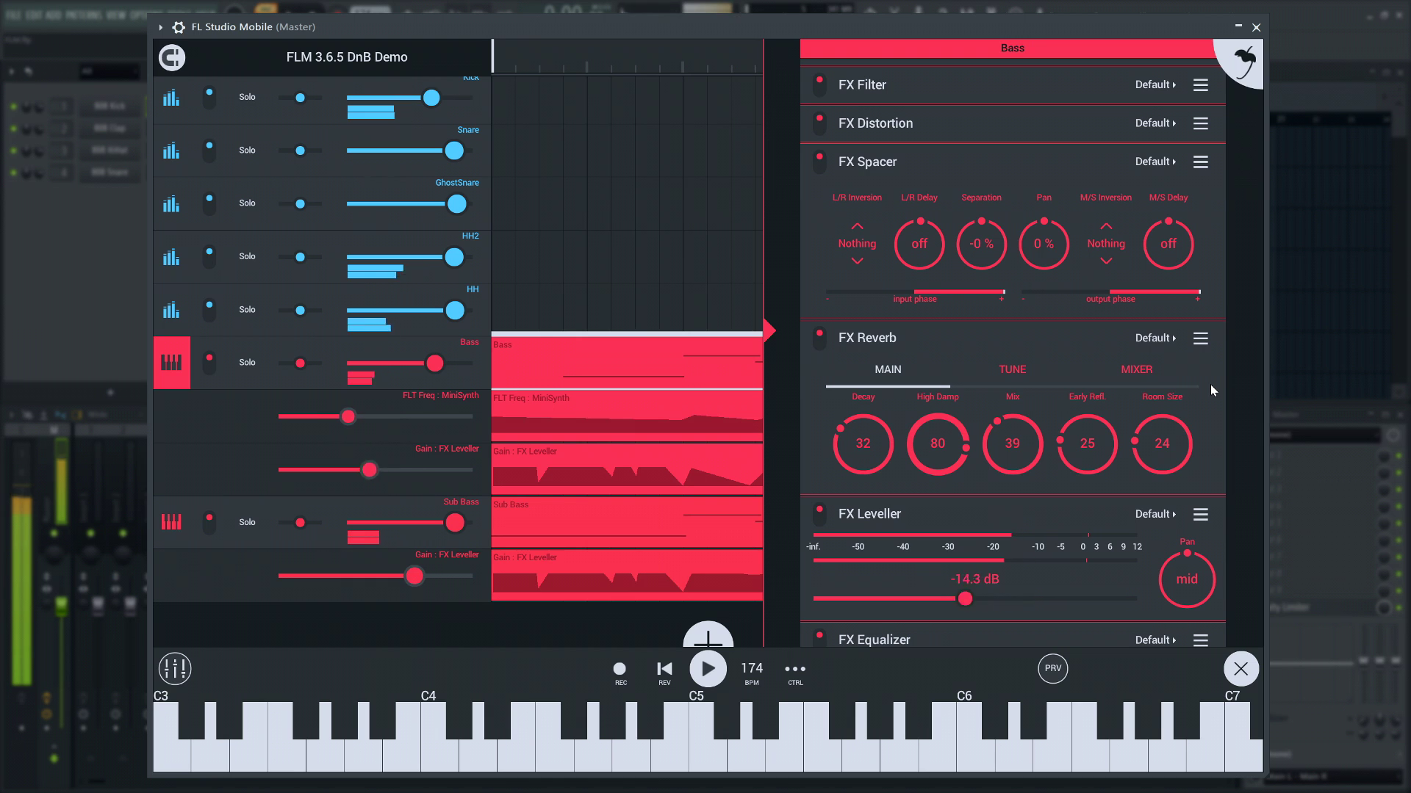
Step: With Bass soloed, set FX Spacer to +30% separation, 1.8 ms L/R and 2.4 ms M/S delay
left_click(237, 365)
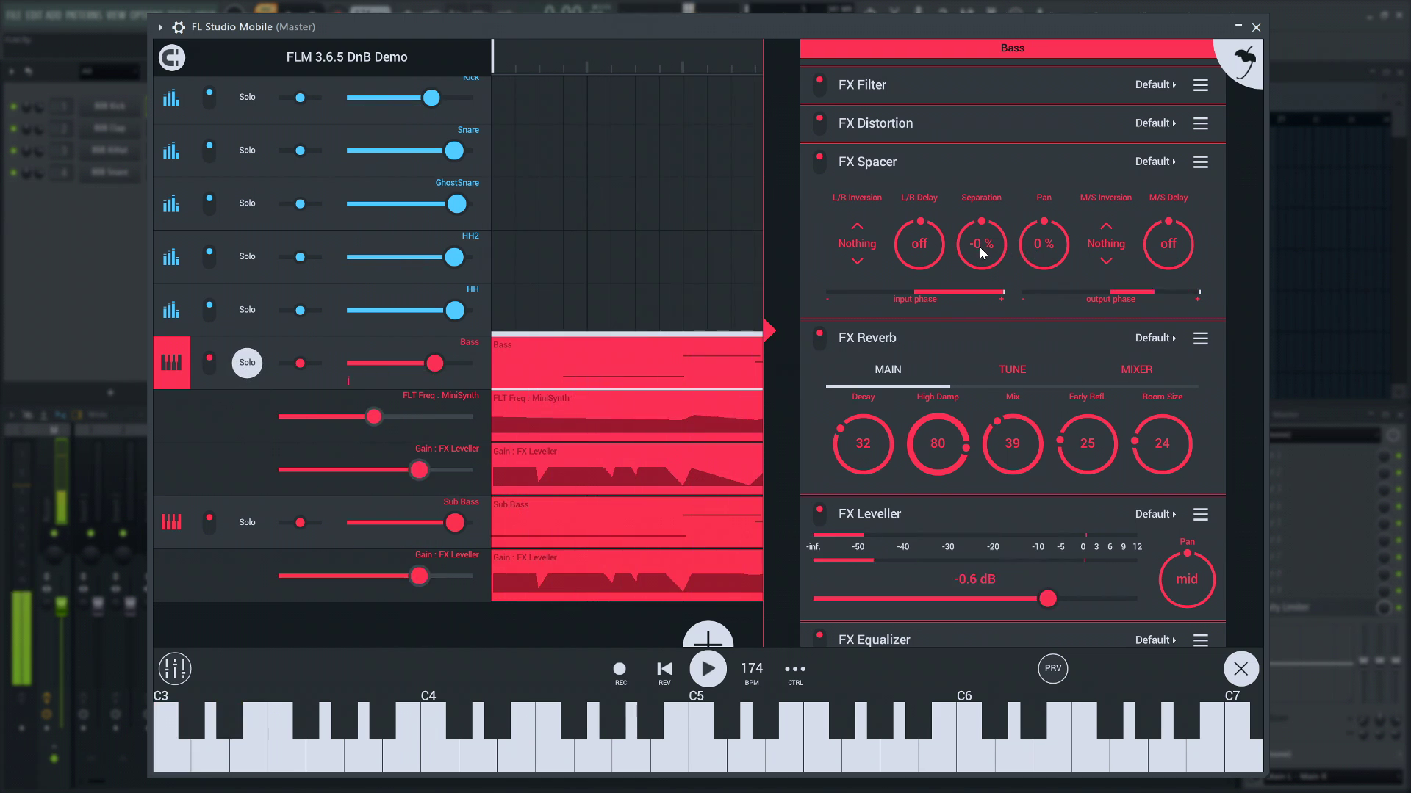
left_click_drag(980, 243, 1002, 173)
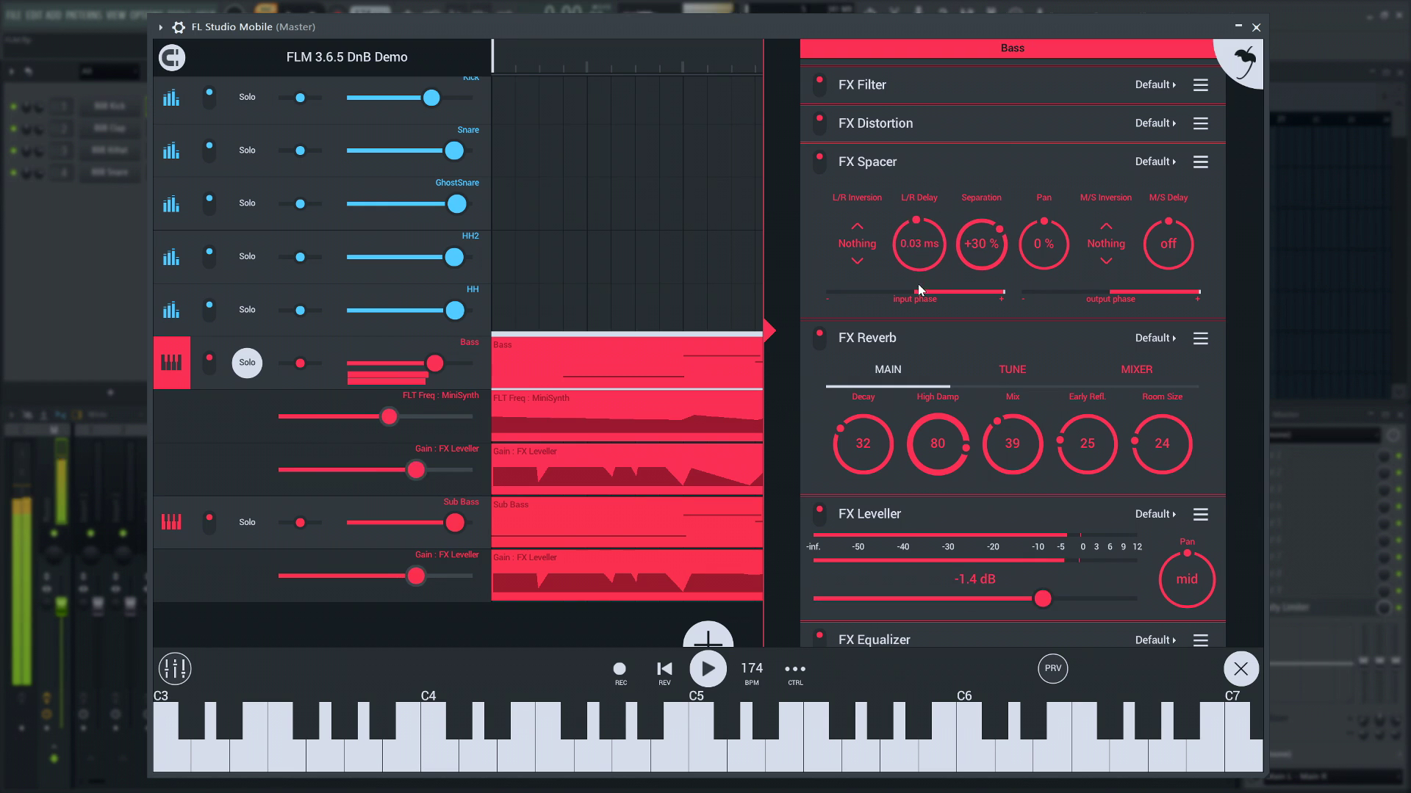
left_click_drag(919, 243, 917, 332)
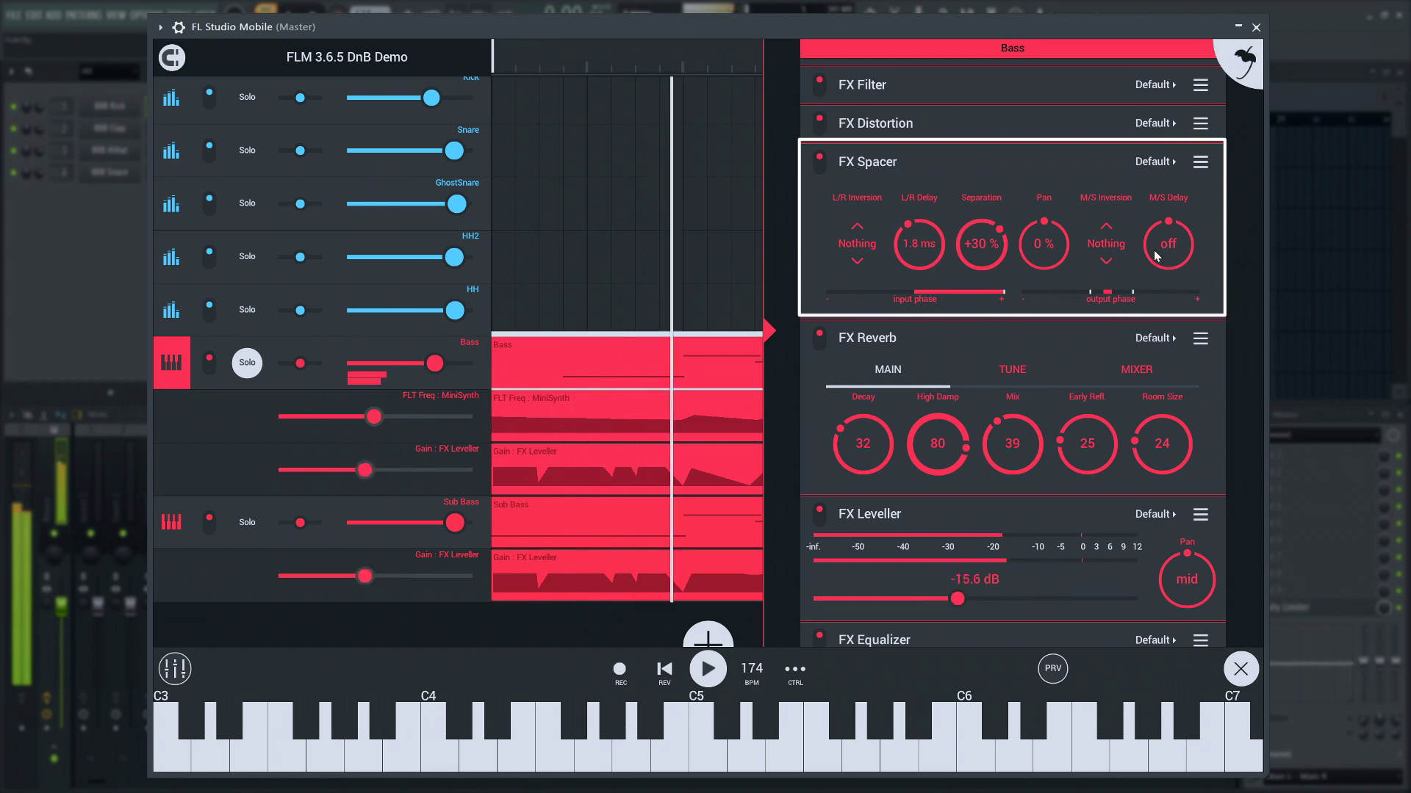
left_click_drag(1165, 253, 1213, 106)
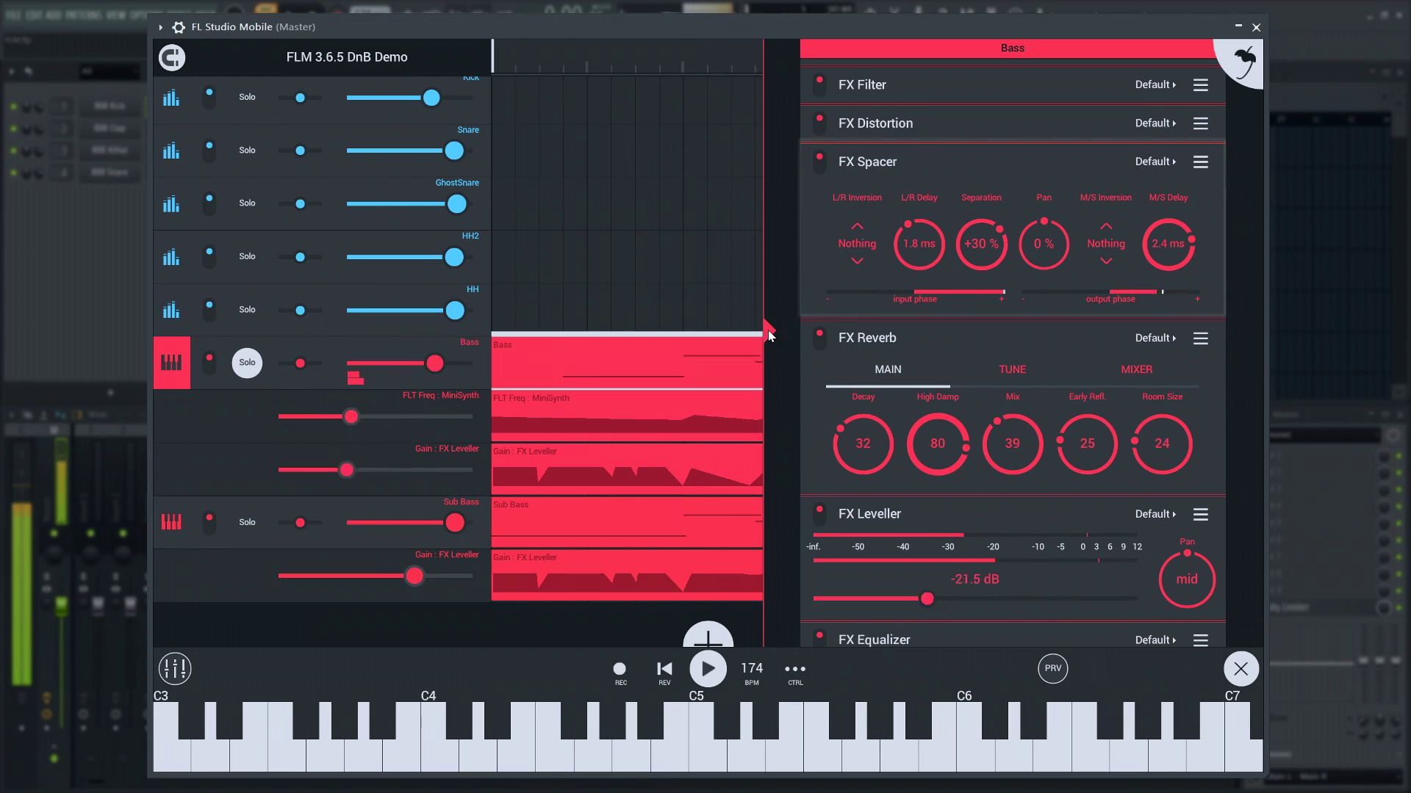
left_click(768, 332)
left_click(246, 362)
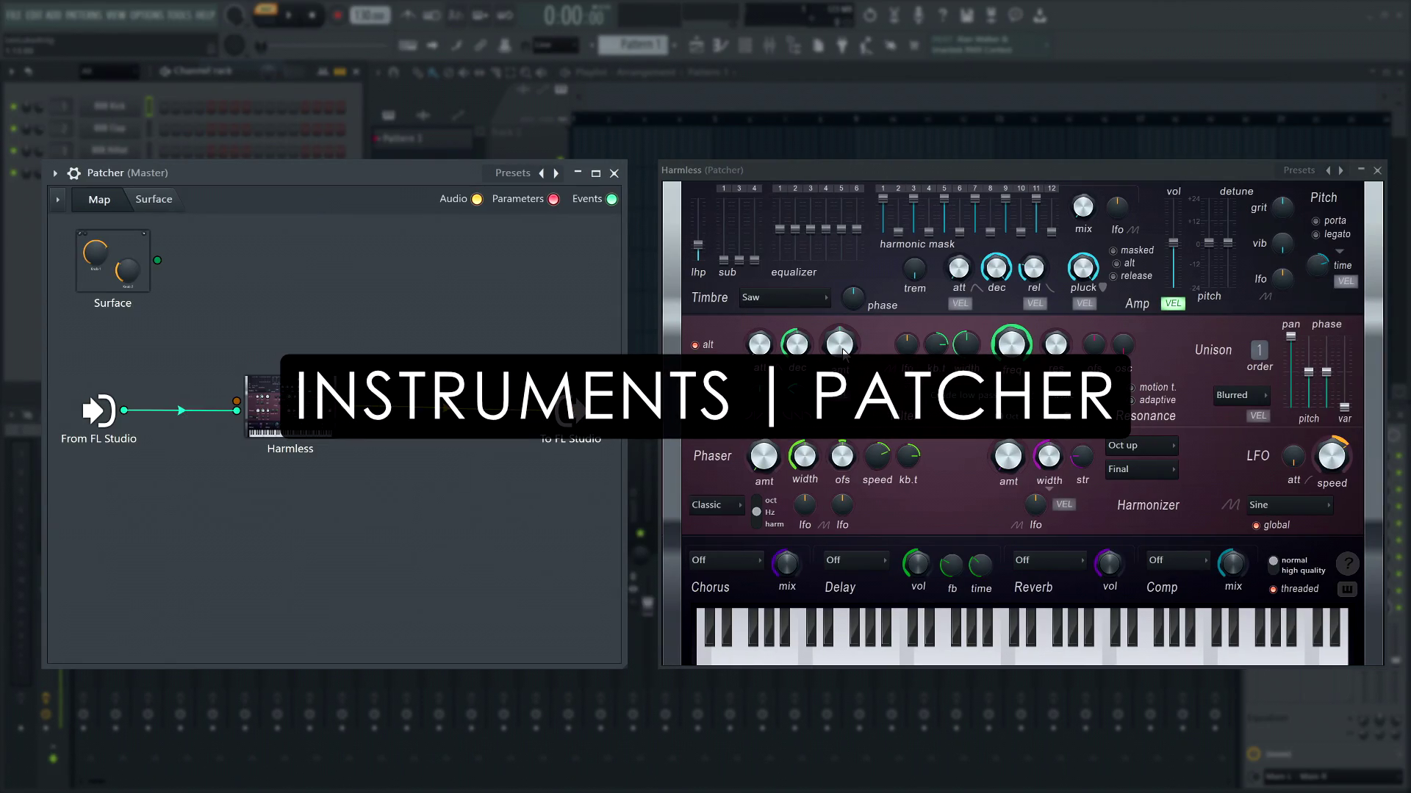
Step: Paste the copied 50% value into the Harmless att, freq and res filter knobs
right_click(843, 353)
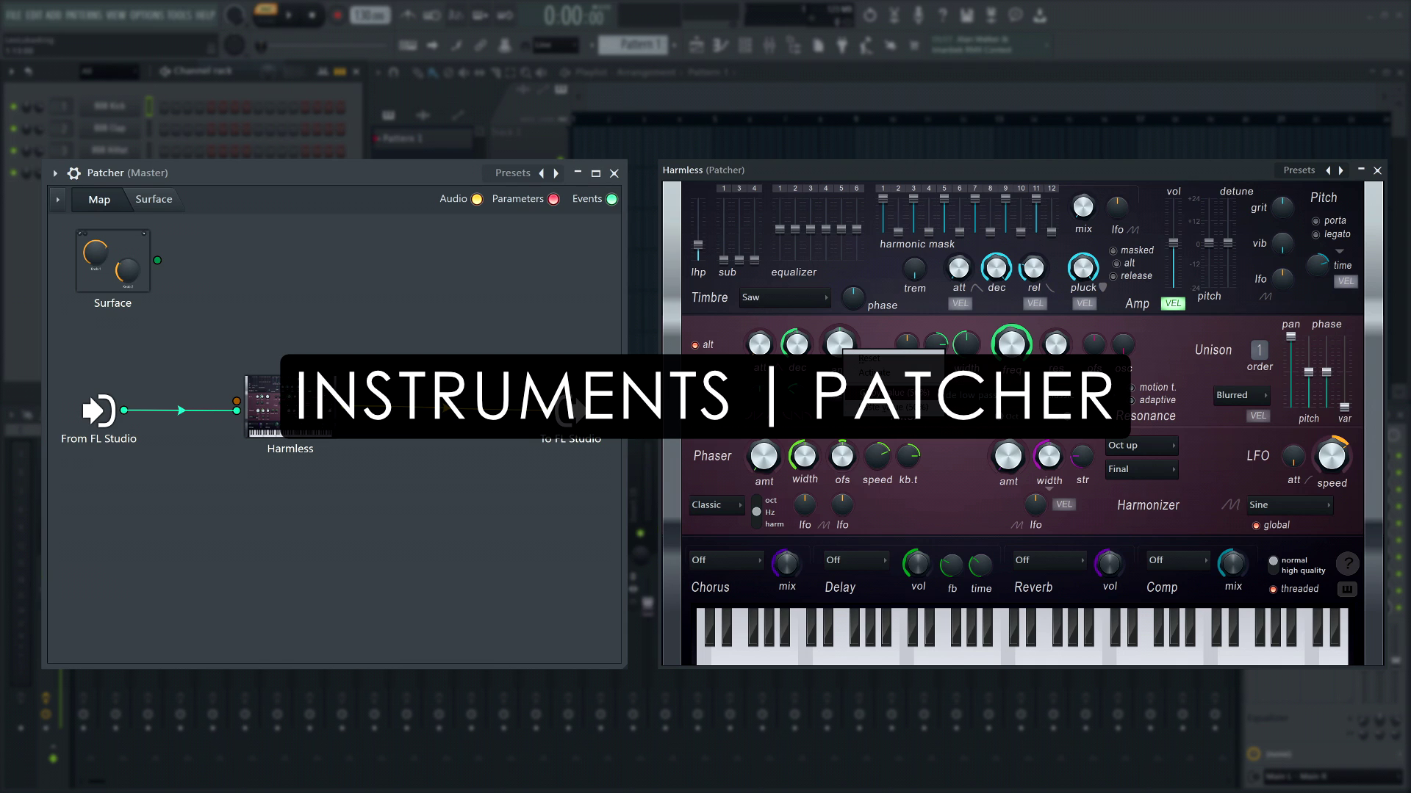
key("Escape")
right_click(765, 351)
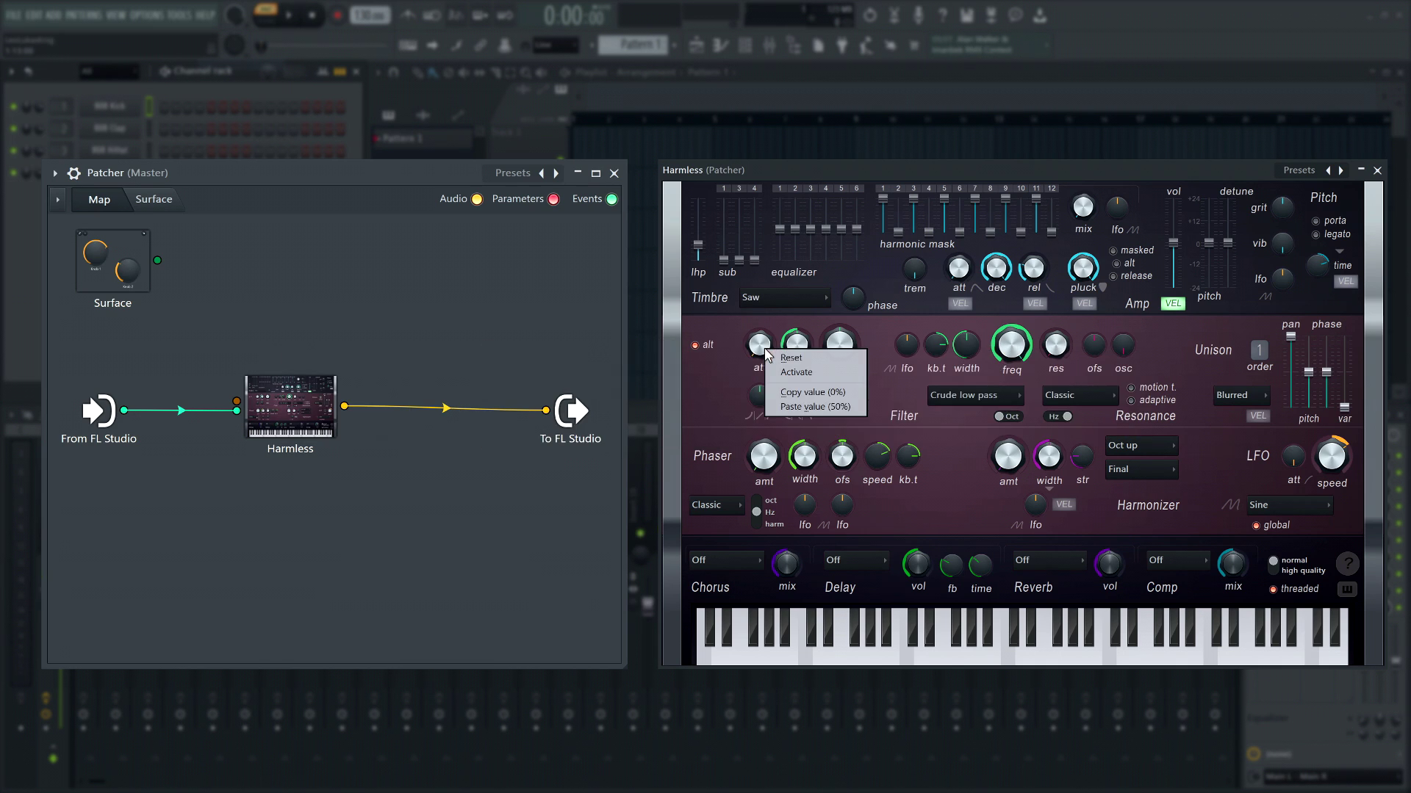
left_click(793, 408)
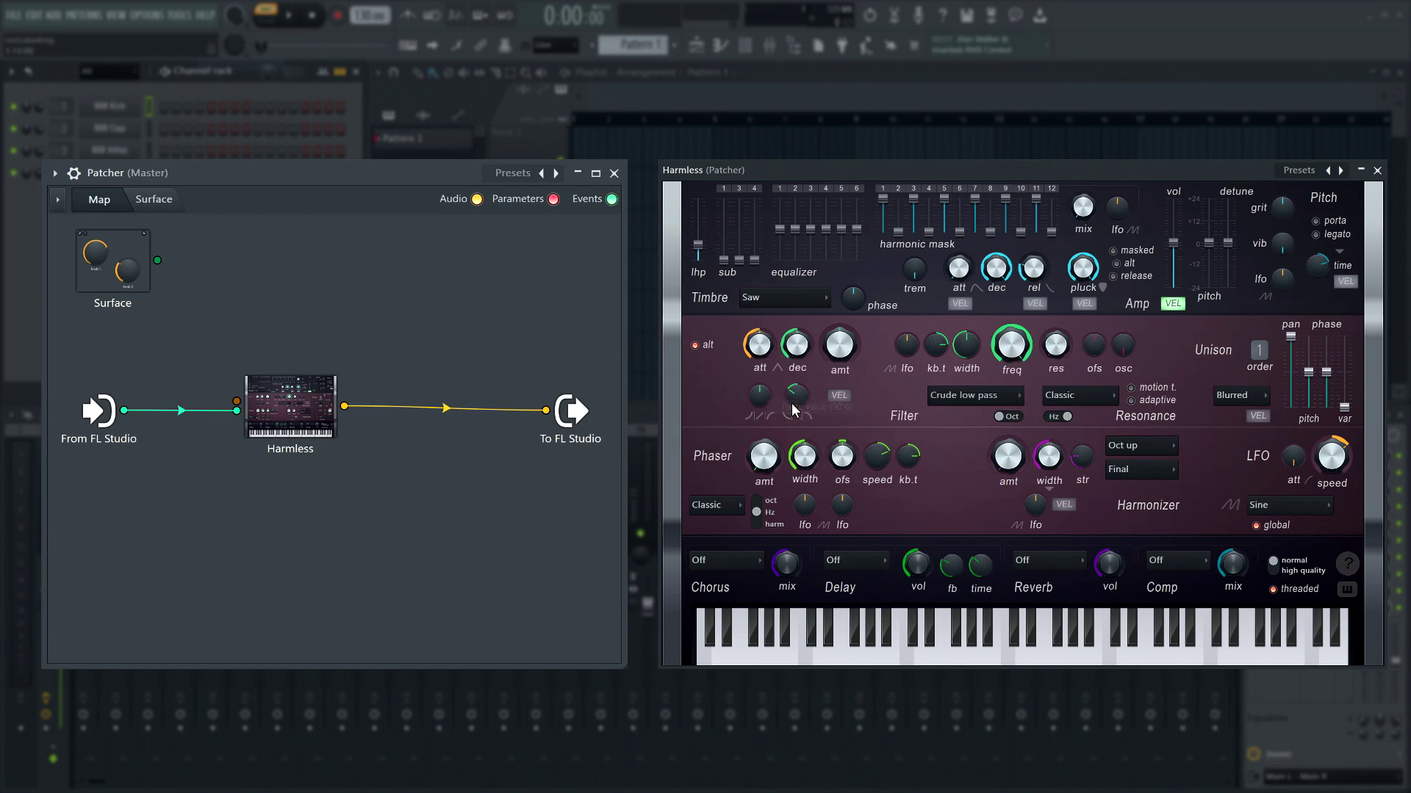
right_click(1023, 350)
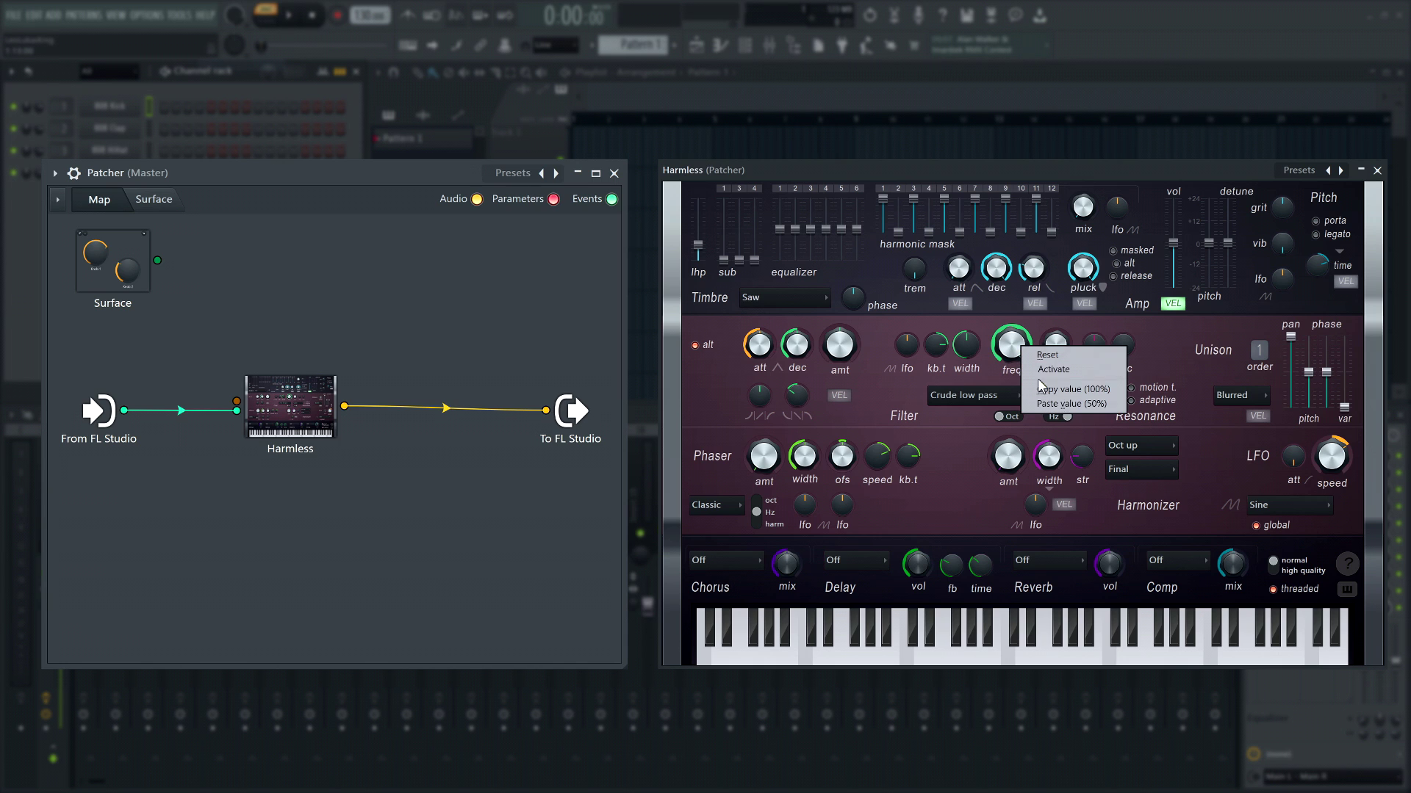
left_click(1045, 406)
right_click(1061, 349)
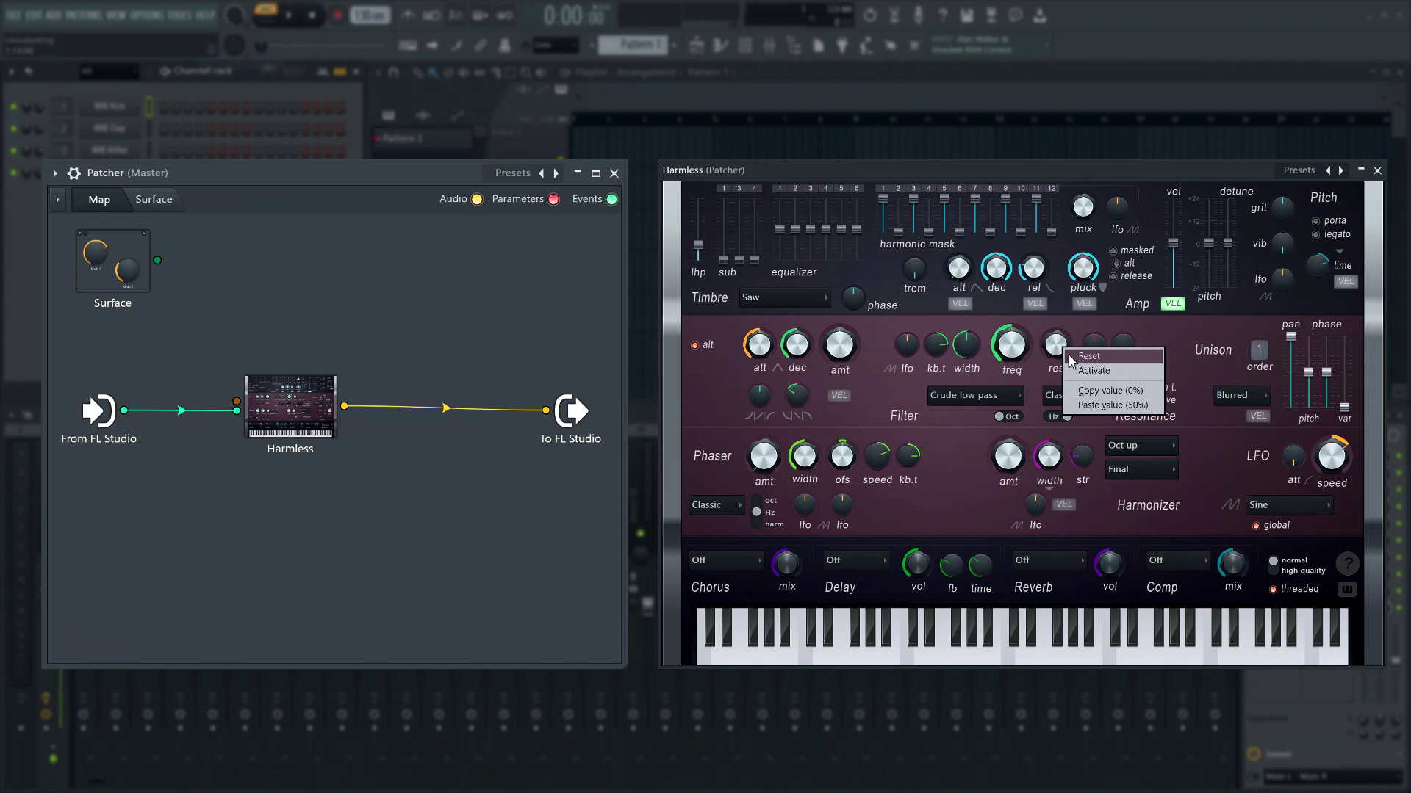
left_click(1089, 406)
right_click(1095, 358)
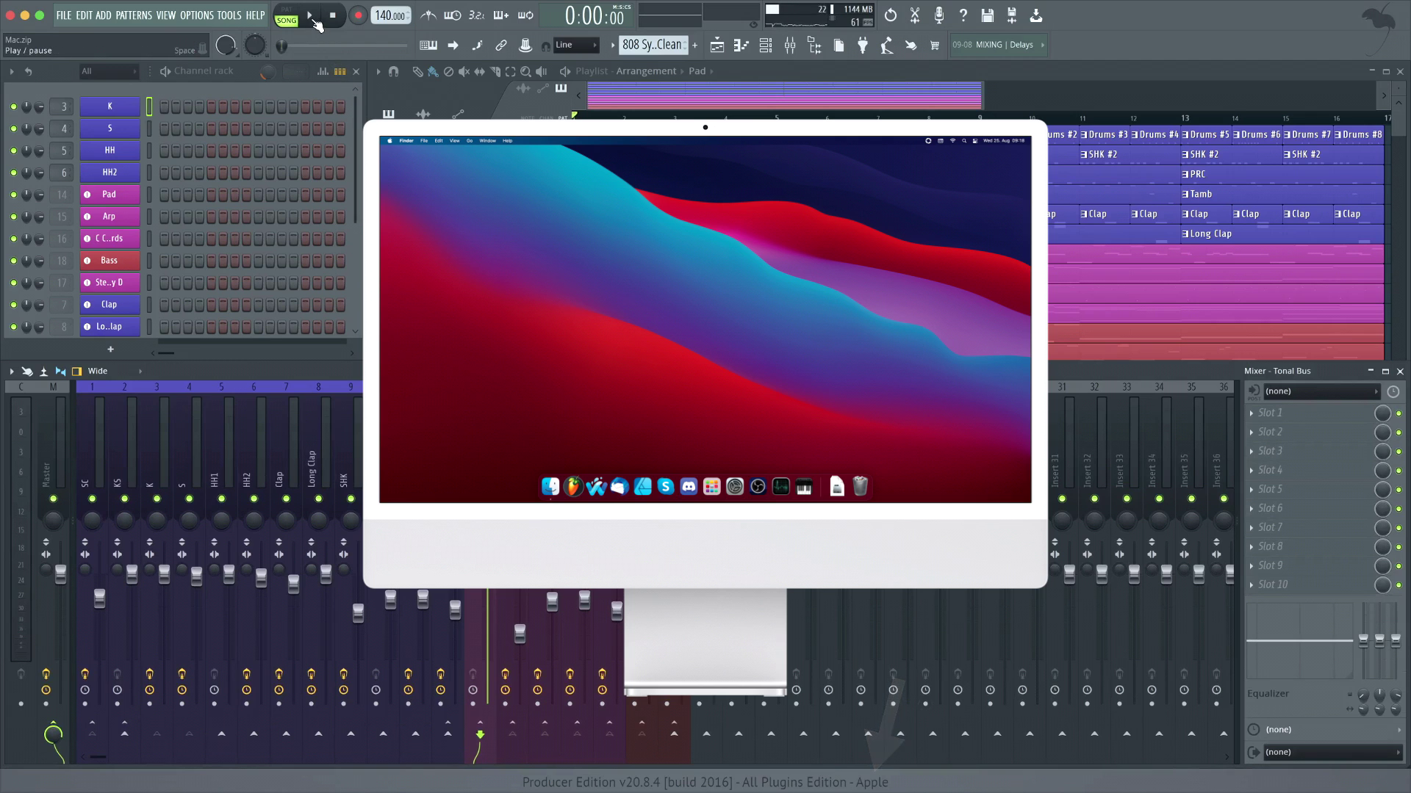
Step: Start song playback and bring up plugin choices for the Tonal Bus's first effect slot
left_click(311, 18)
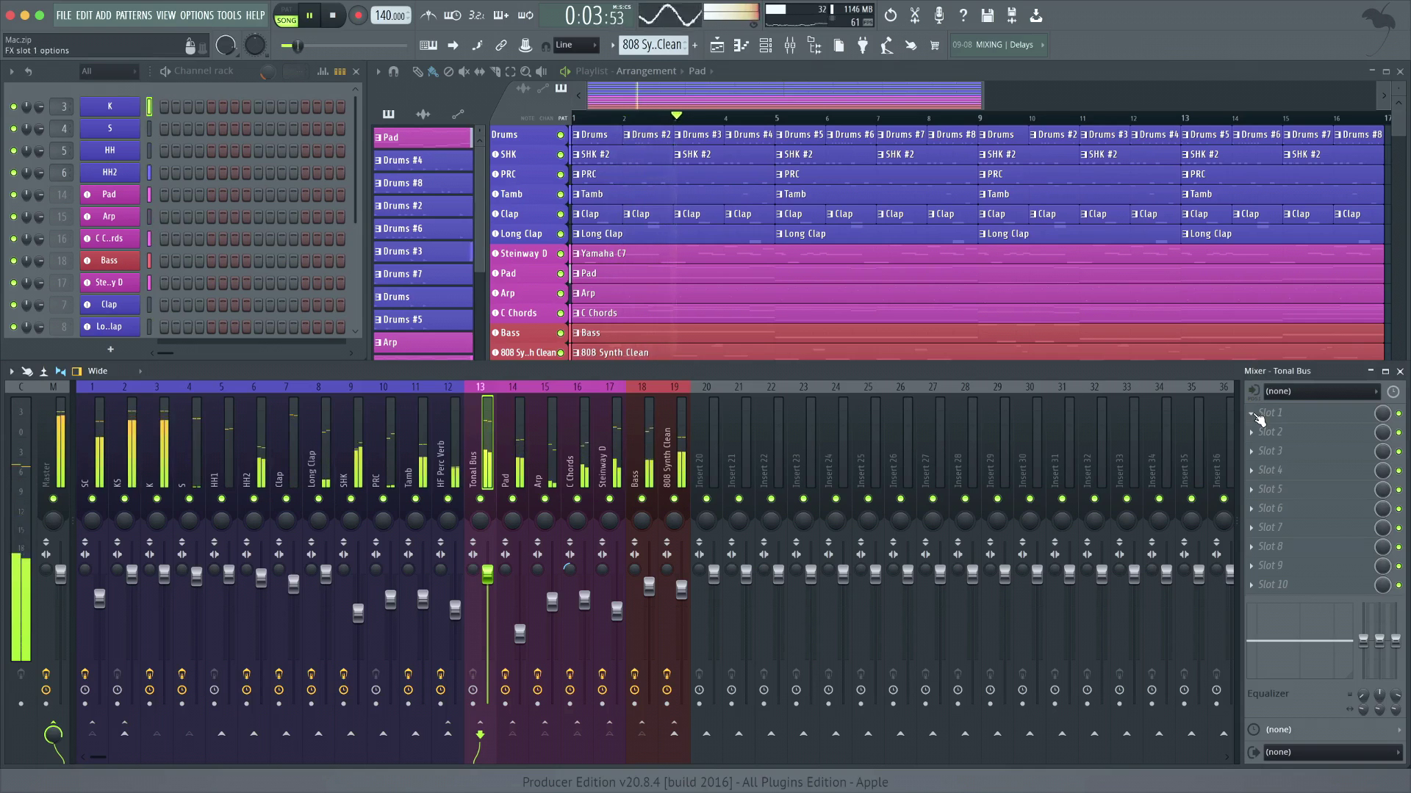
left_click(1258, 415)
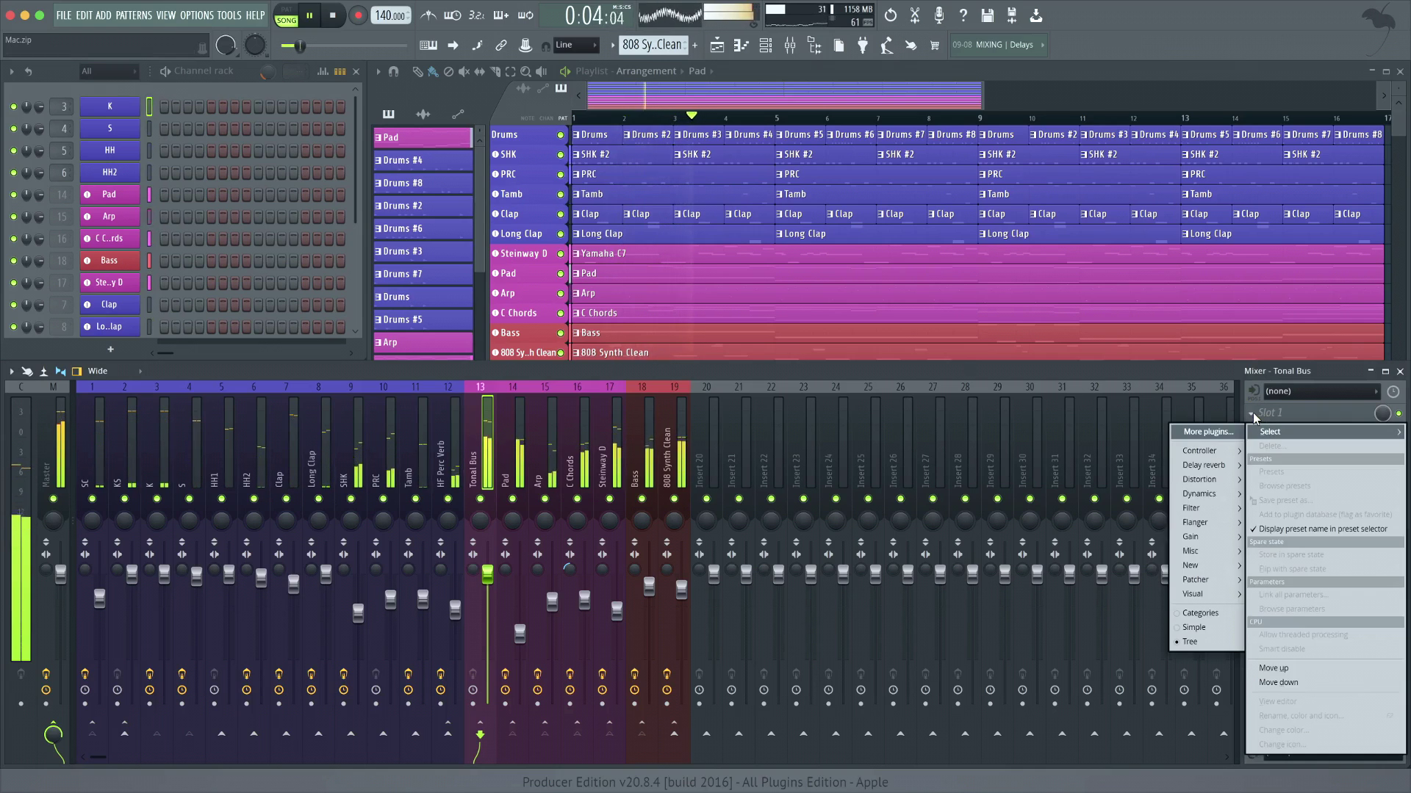
Step: Search the full effect list for 'solid' and load Solid Bus Comp onto the Tonal Bus
left_click(1212, 432)
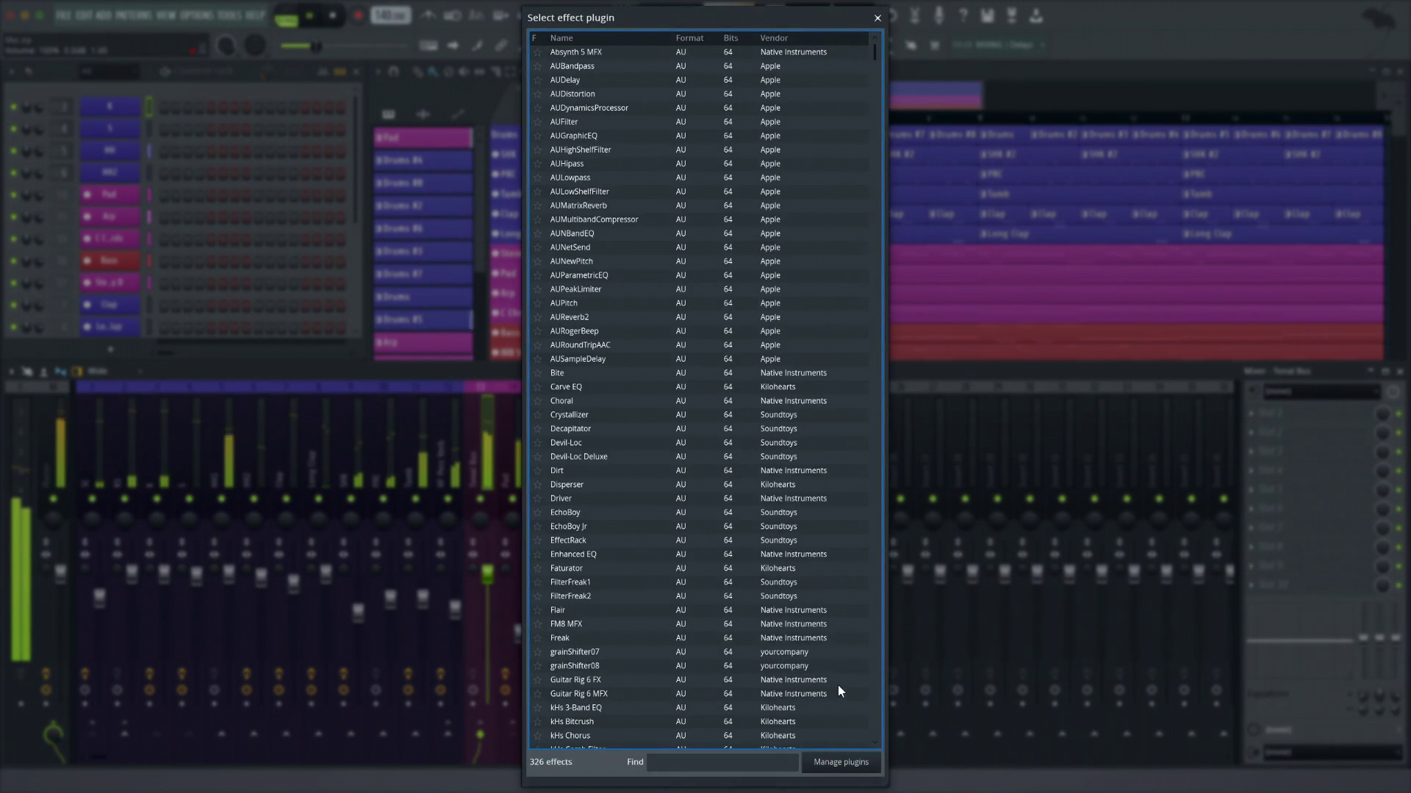
type("solid")
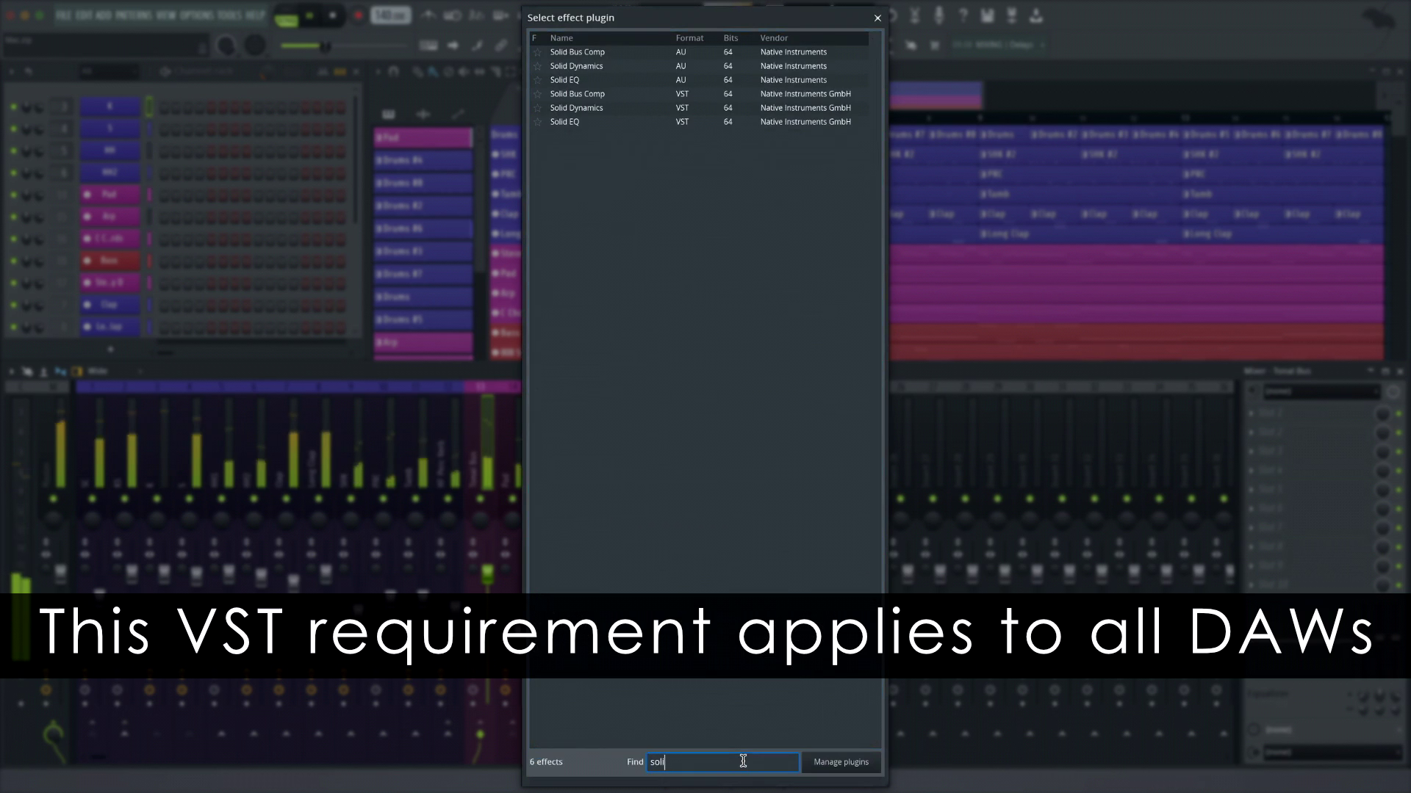
left_click(616, 56)
double_click(614, 56)
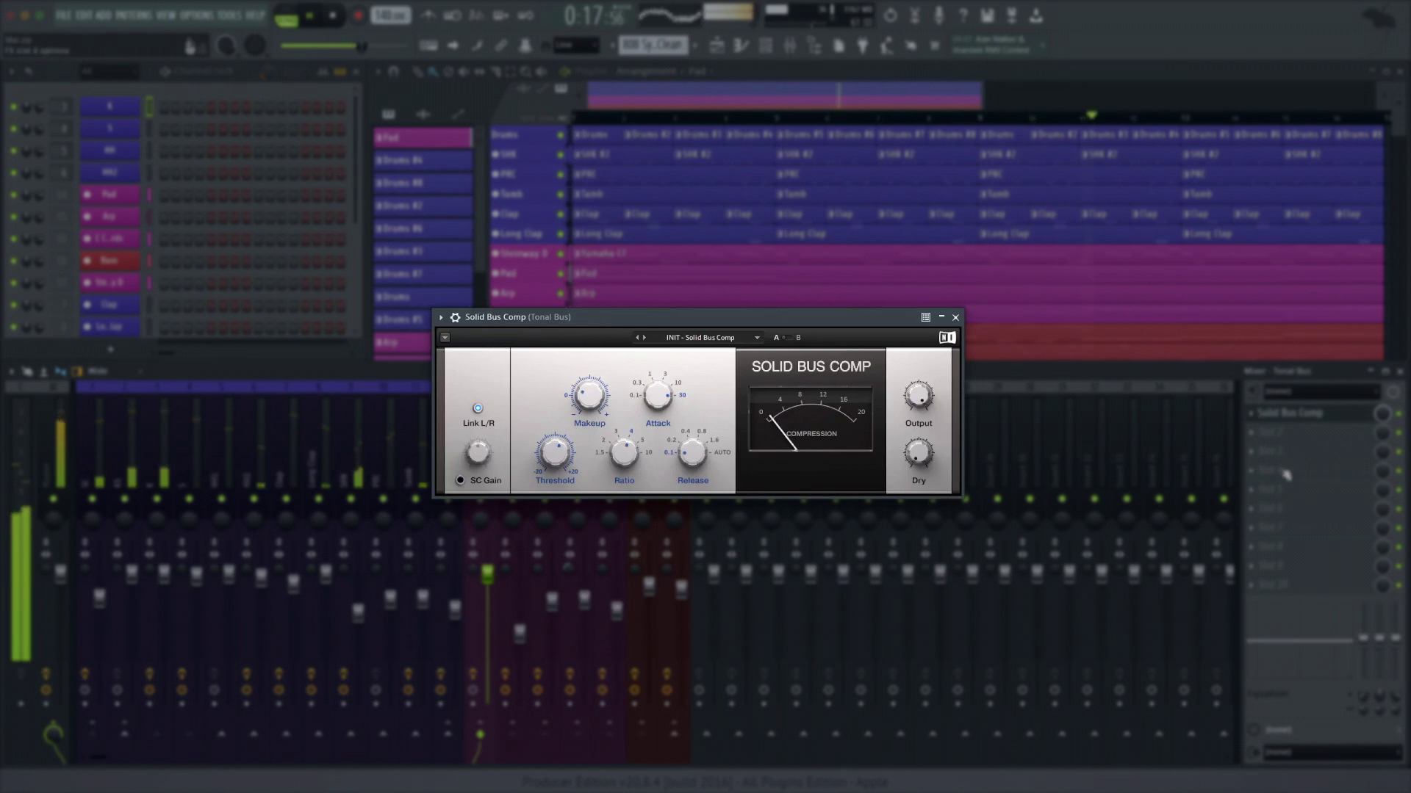
Step: Open the full effect plugin list for slot 2 and search 'solid' again
left_click(1282, 438)
left_click(1209, 452)
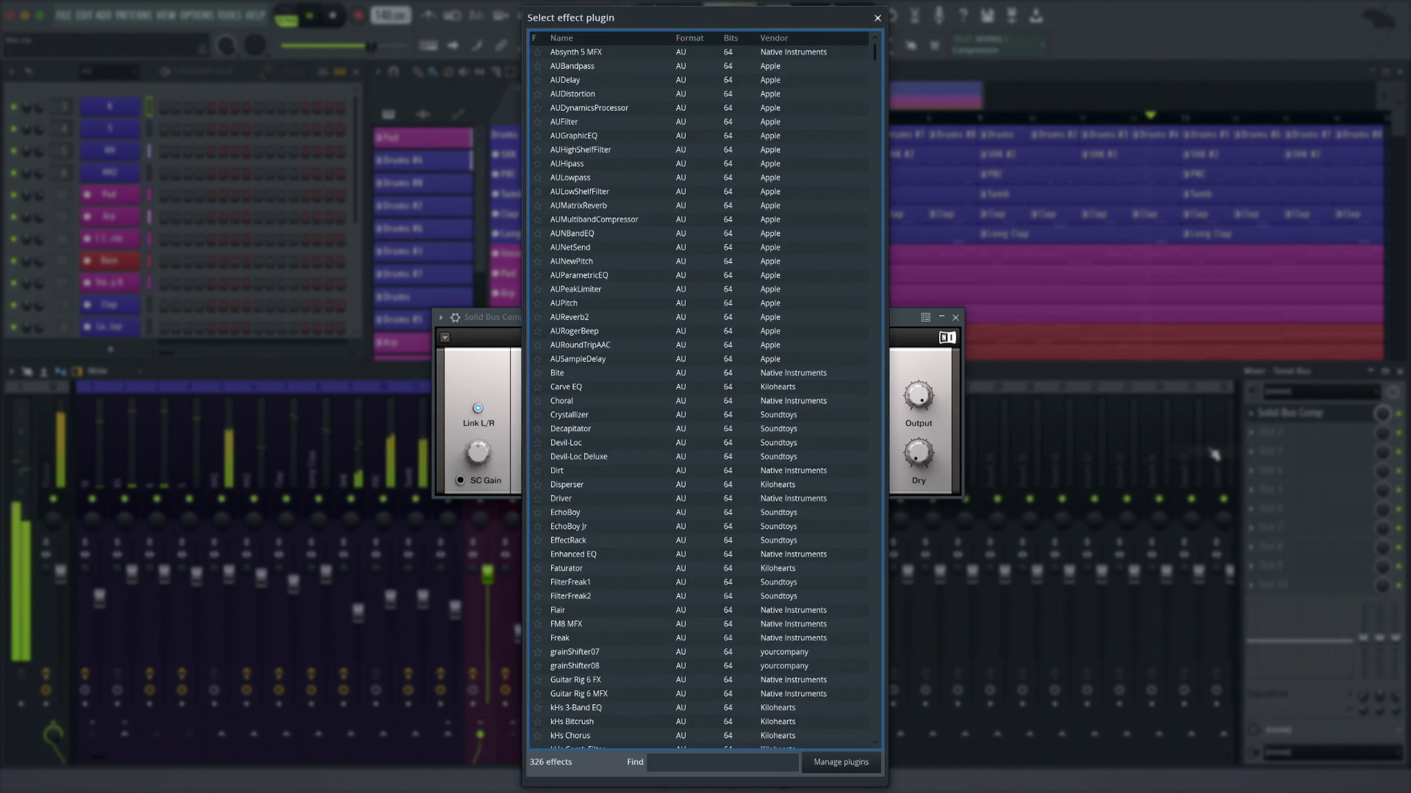
type("solid")
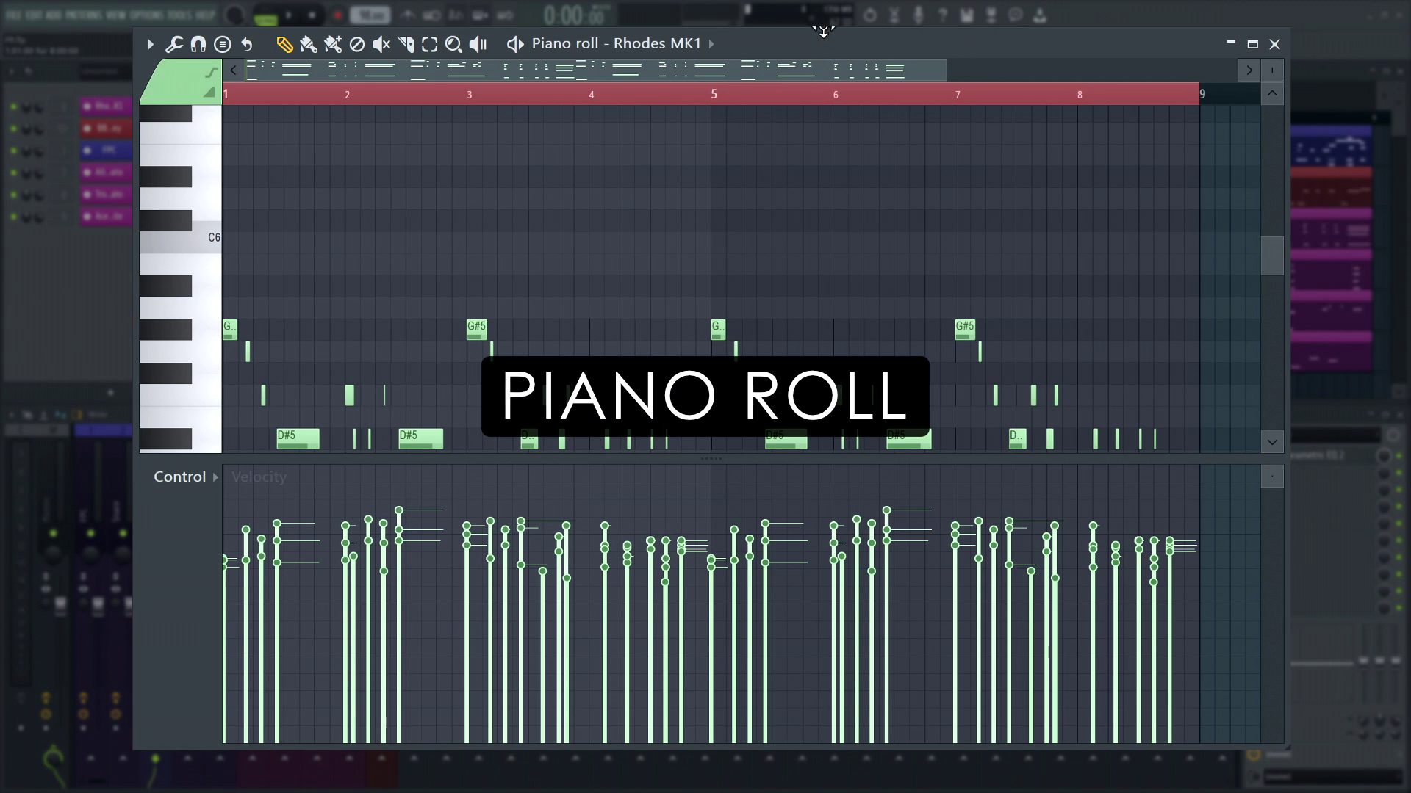
Step: Play the Rhodes MK1 pattern, add two short notes above C6, and enable Preview notes during playback
key("space")
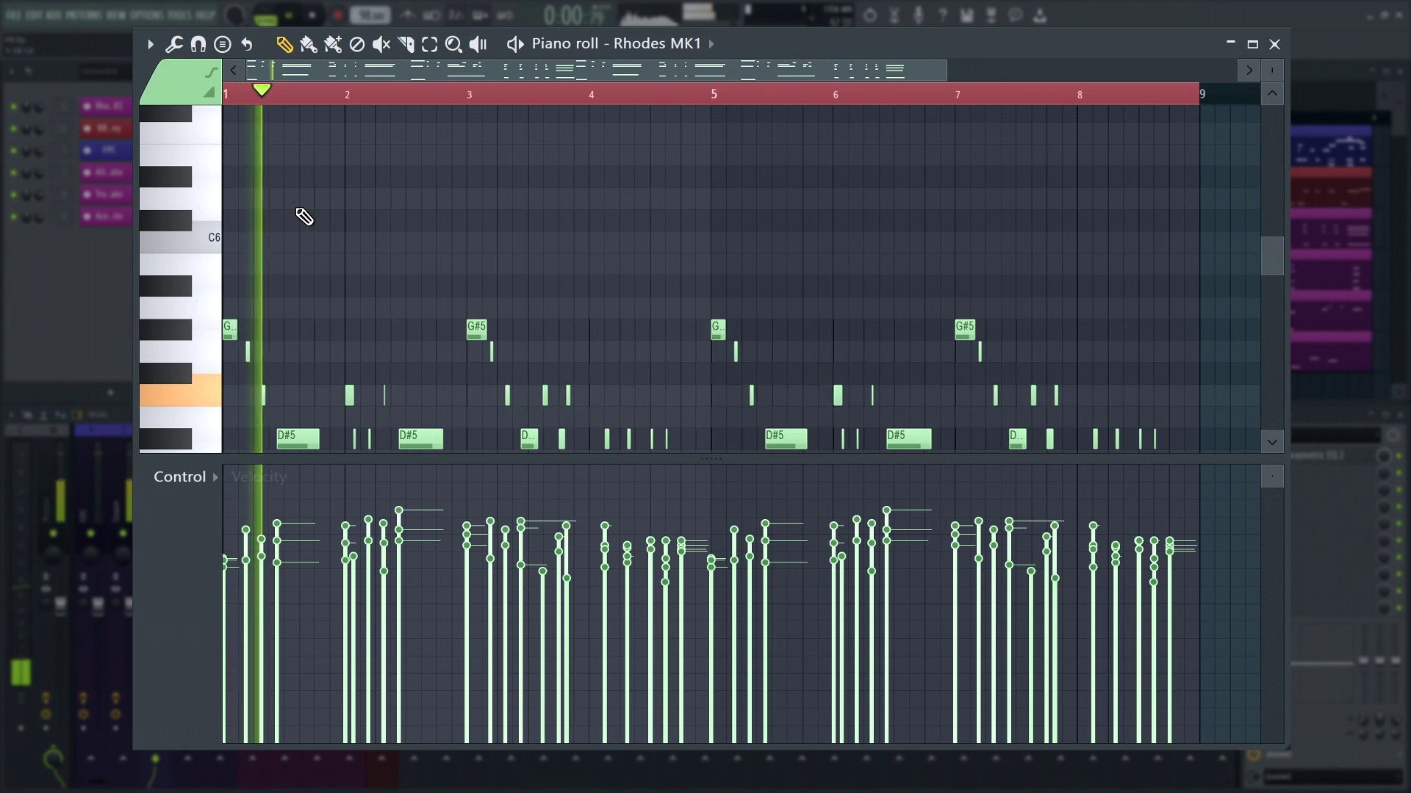
left_click(318, 199)
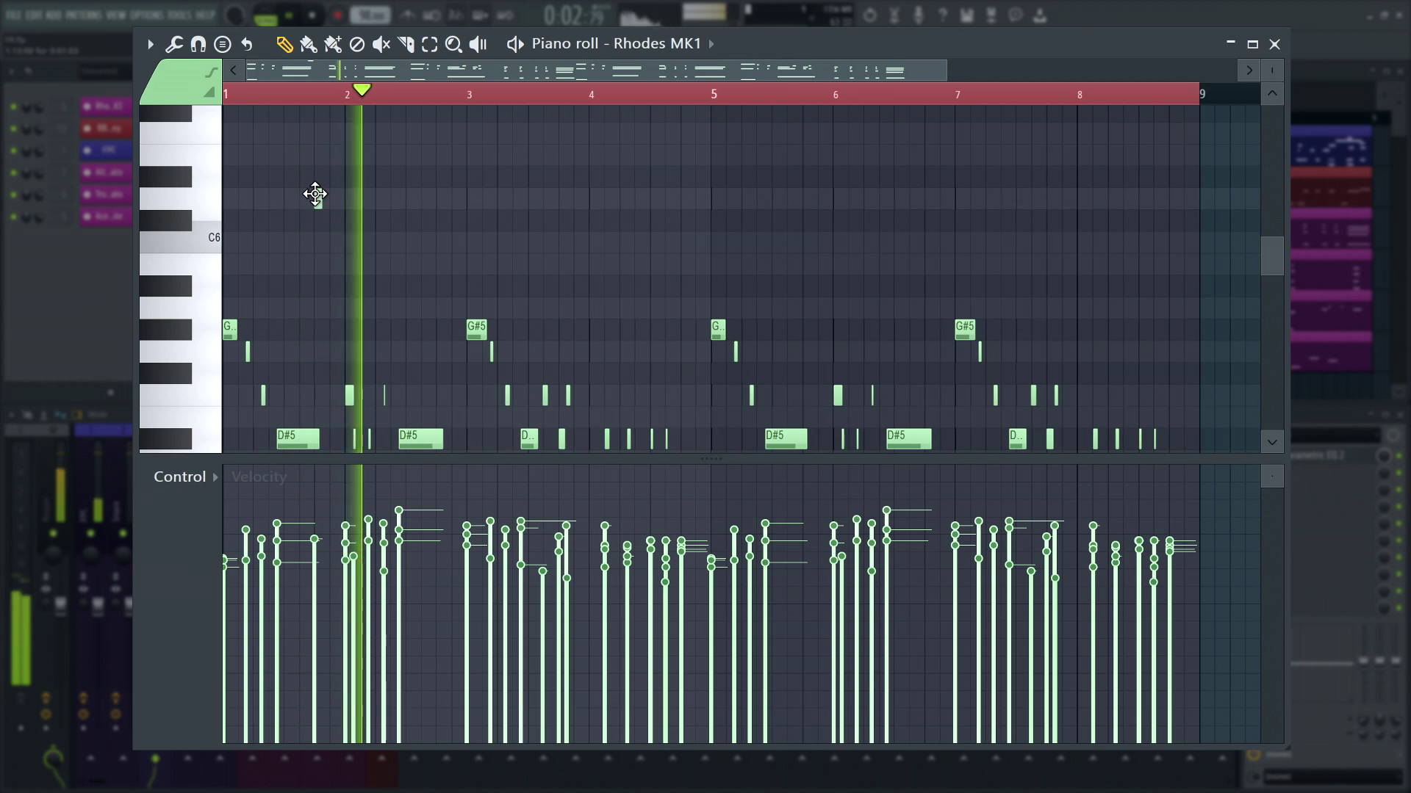
left_click(190, 208)
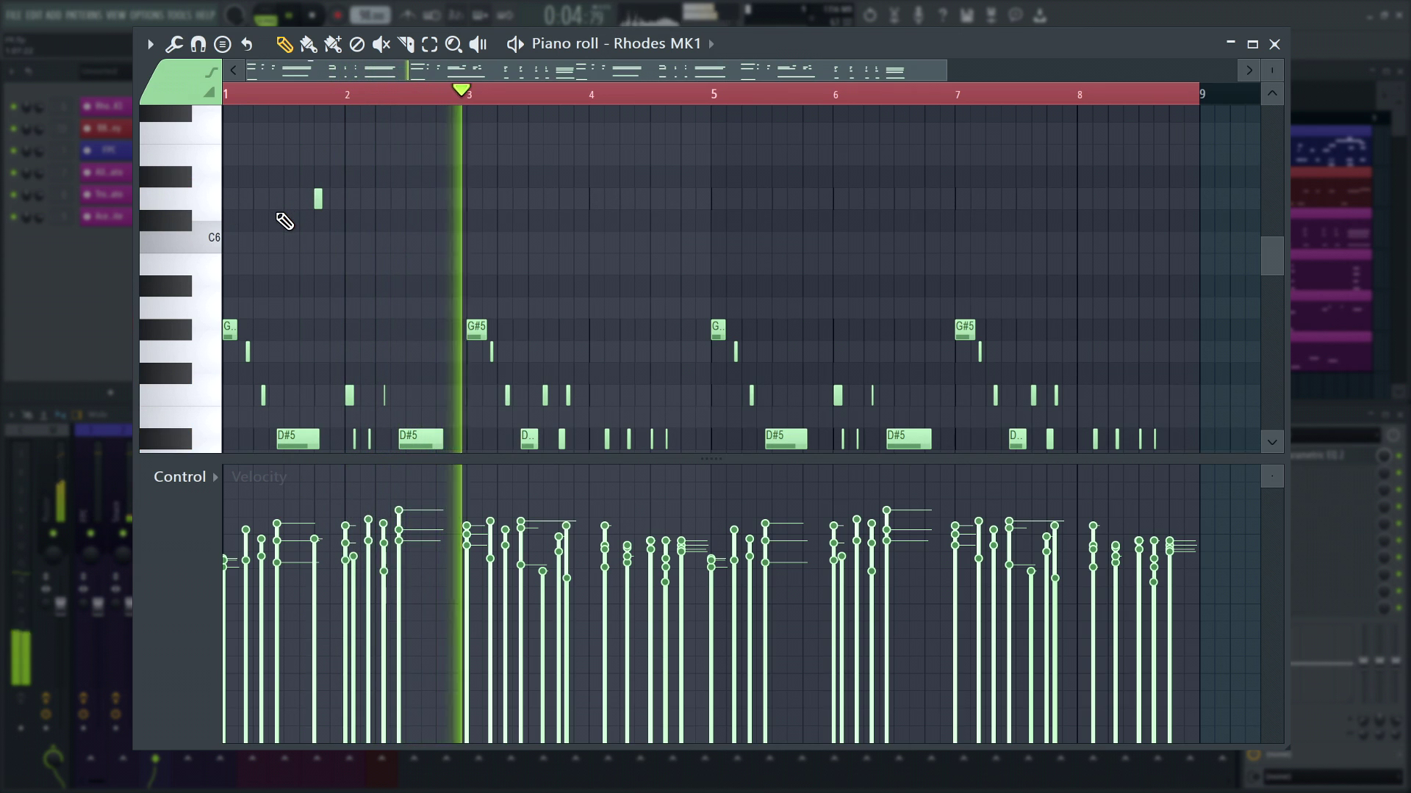
left_click(149, 44)
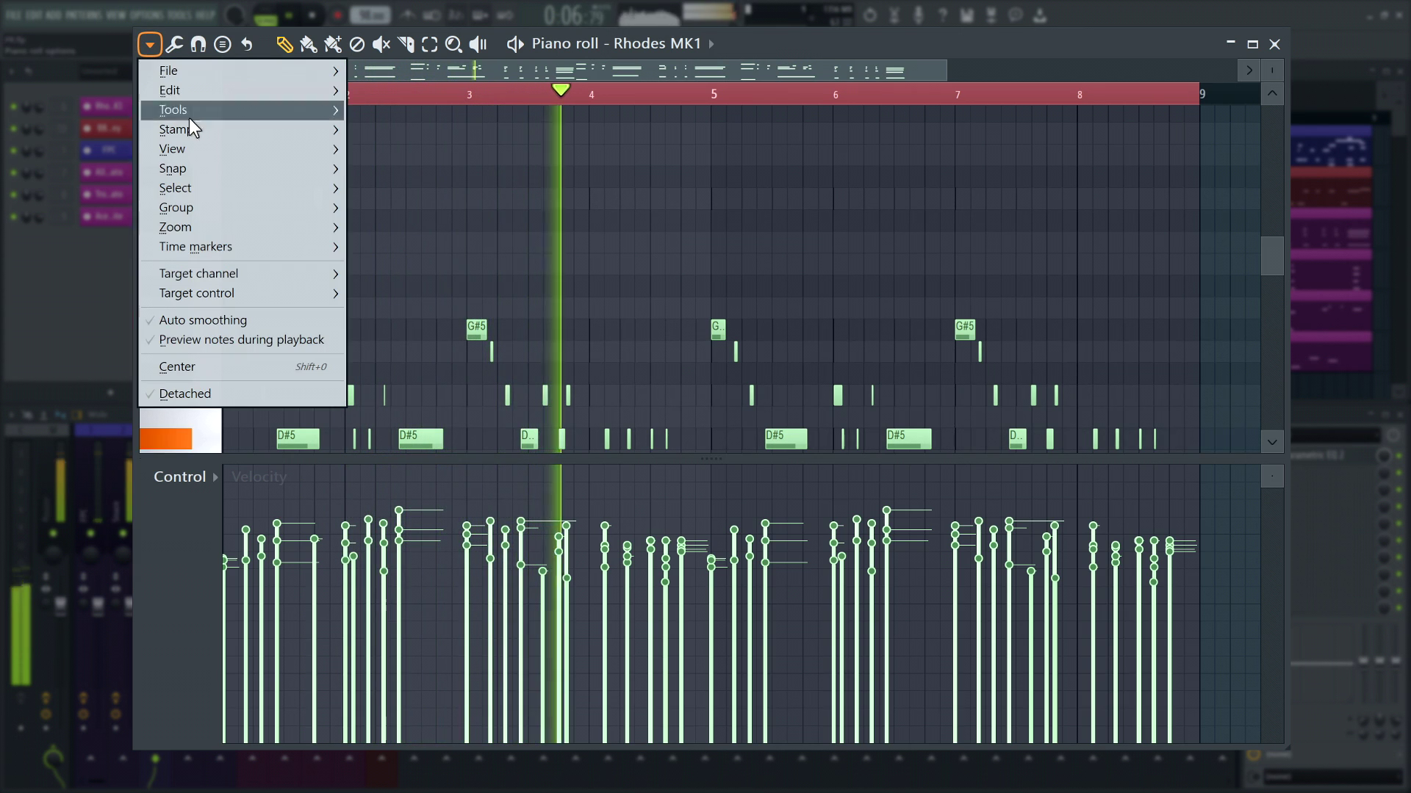
left_click(214, 340)
Step: Add a scattered run of short notes around C6 across bars 2–6, ending with a descending pair
left_click(409, 242)
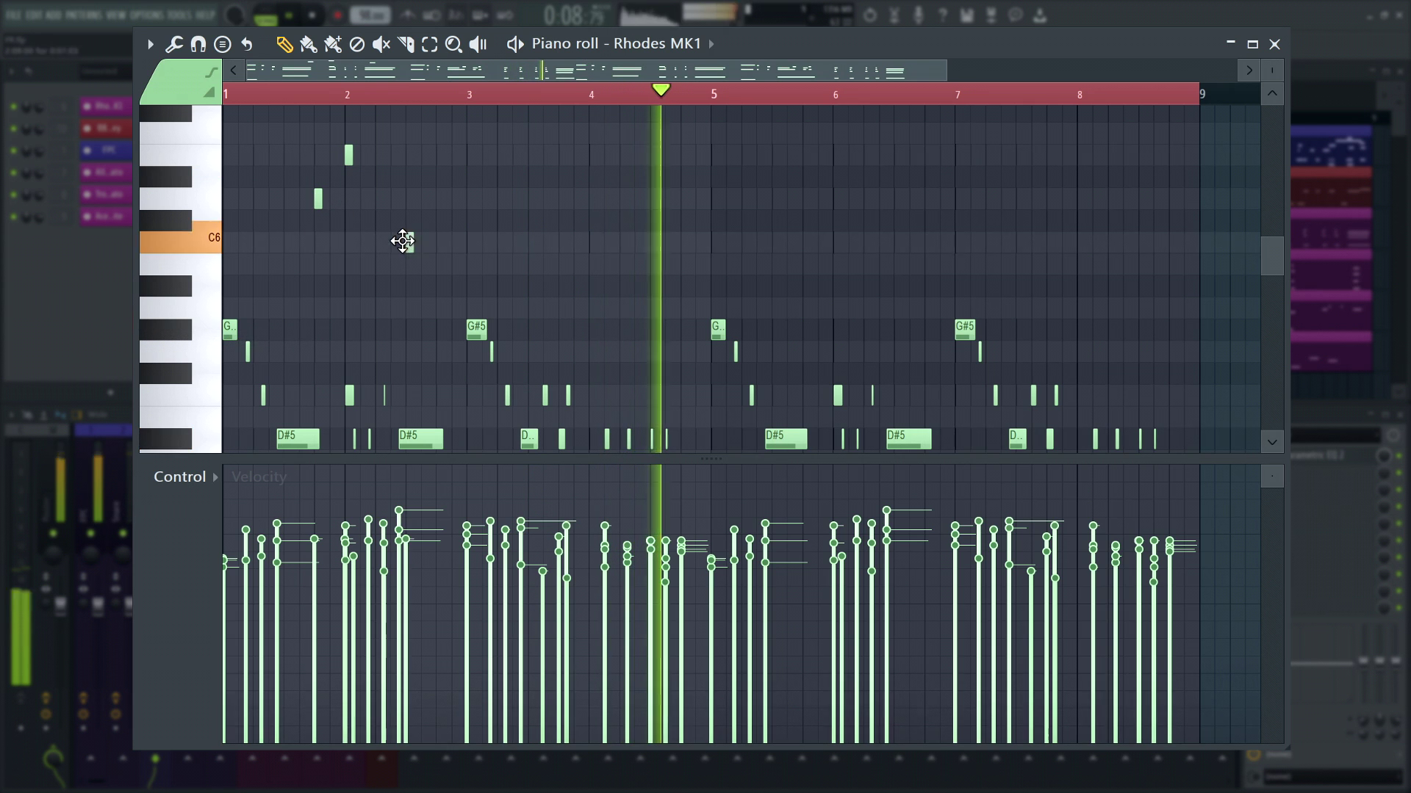
left_click(455, 133)
left_click(532, 243)
left_click(624, 155)
left_click(638, 220)
left_click(729, 177)
left_click(730, 221)
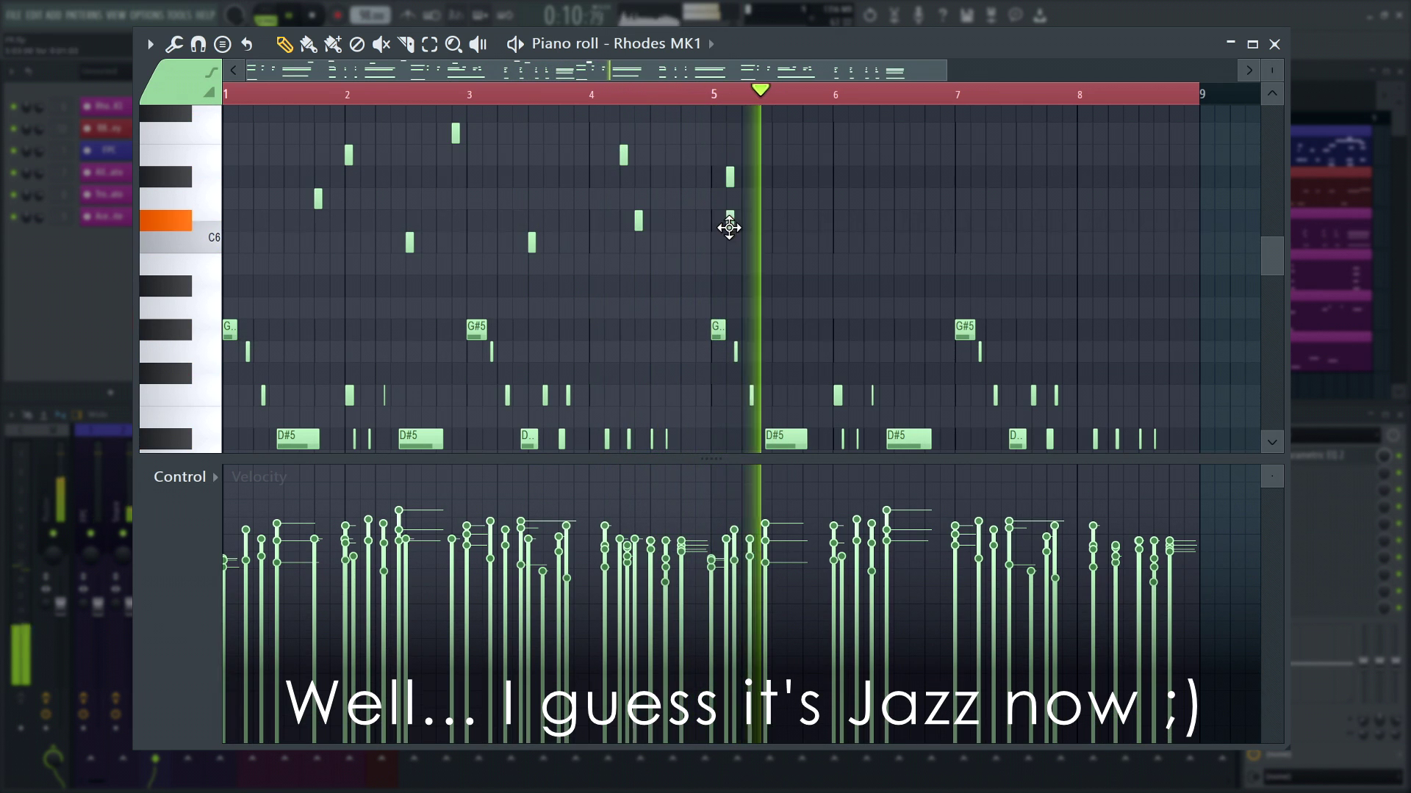
left_click(743, 264)
left_click(756, 189)
left_click(774, 284)
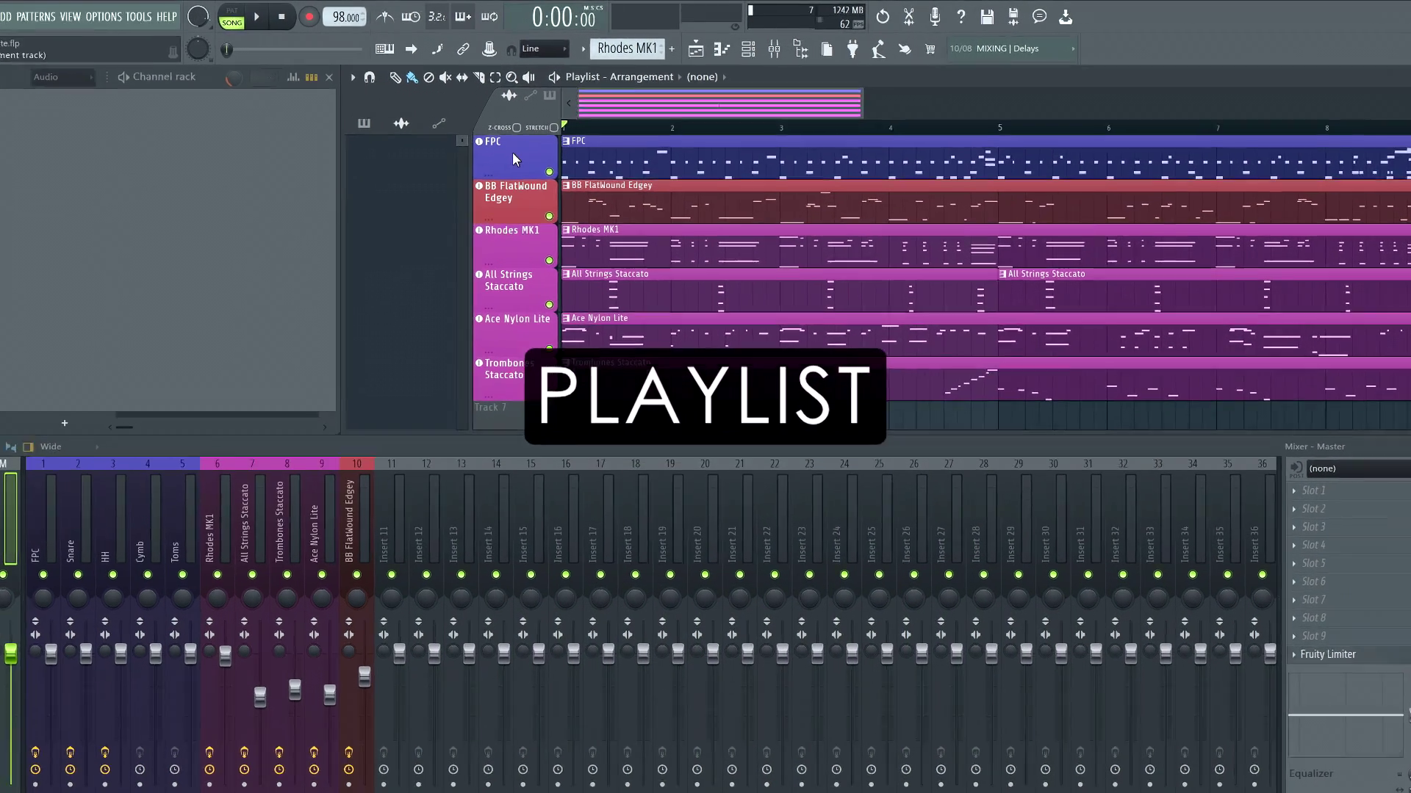
Step: Consolidate the FPC track from the song start and render it to audio
right_click(526, 141)
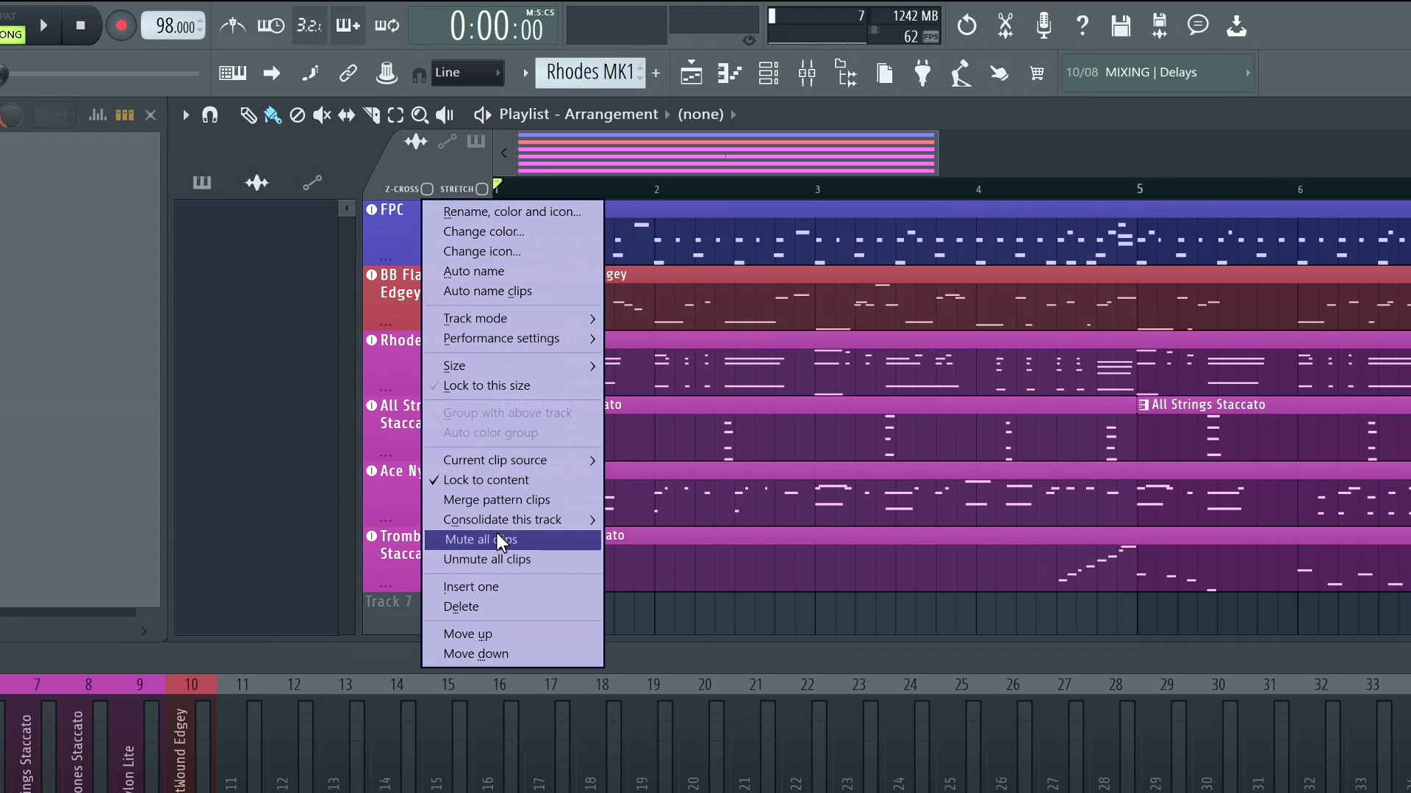
mouse_move(521, 523)
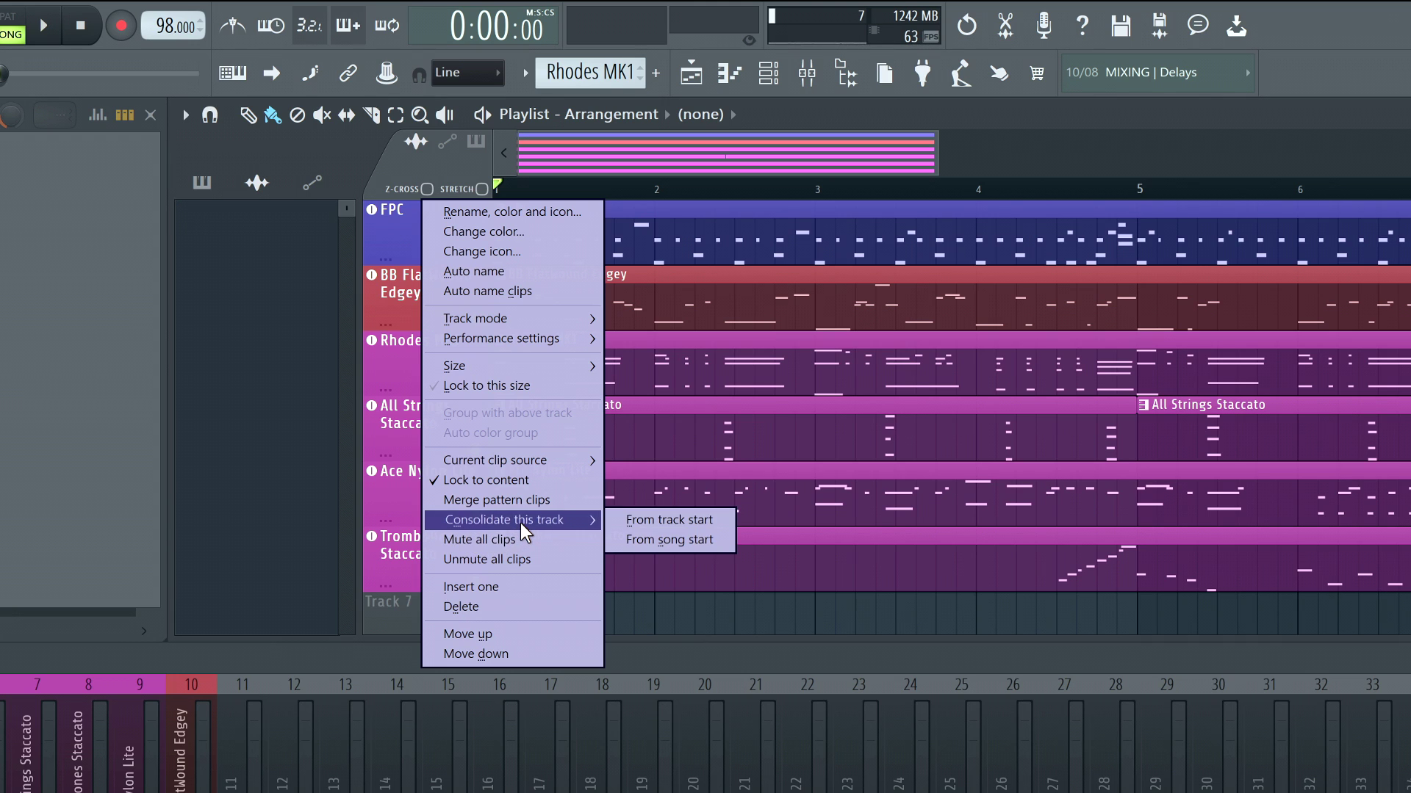
left_click(650, 544)
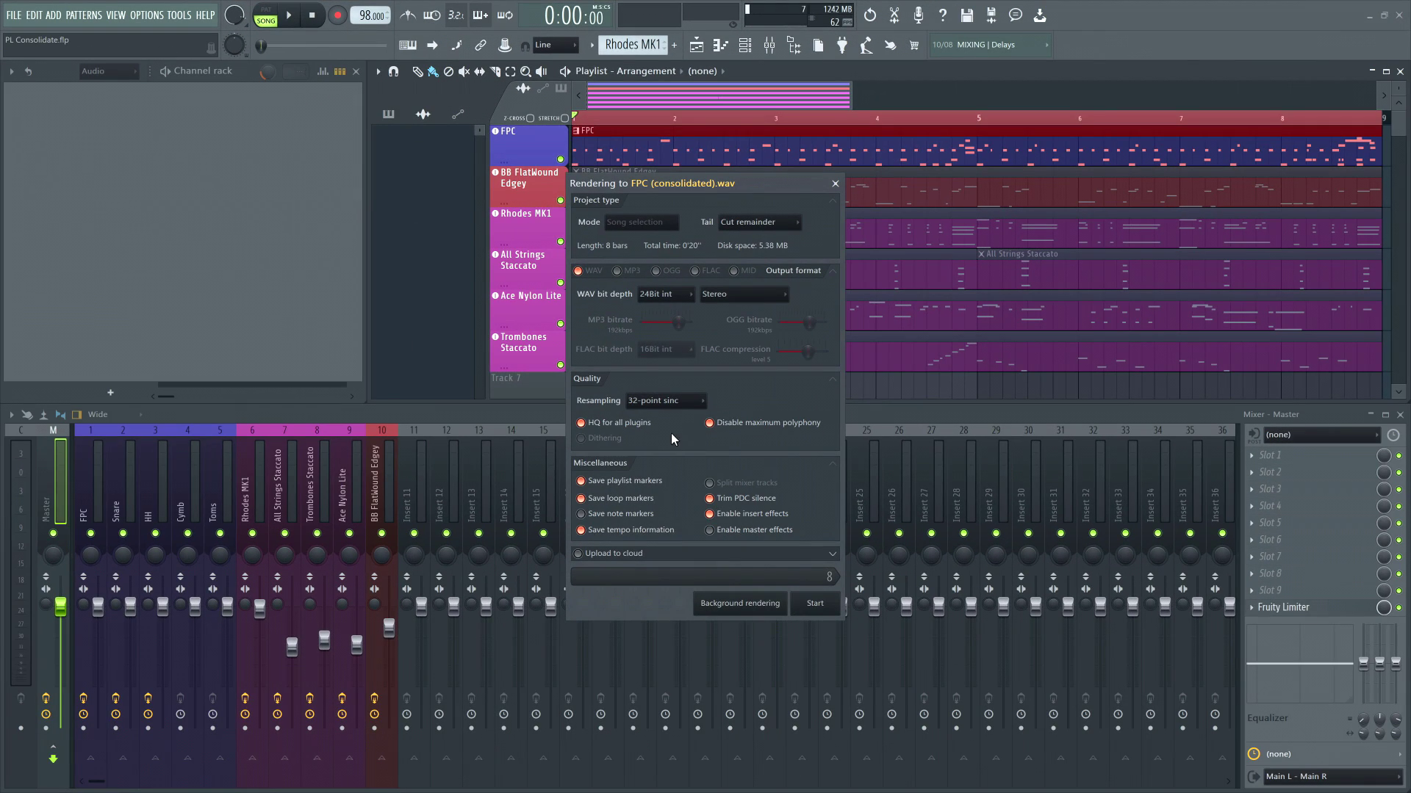
left_click(815, 606)
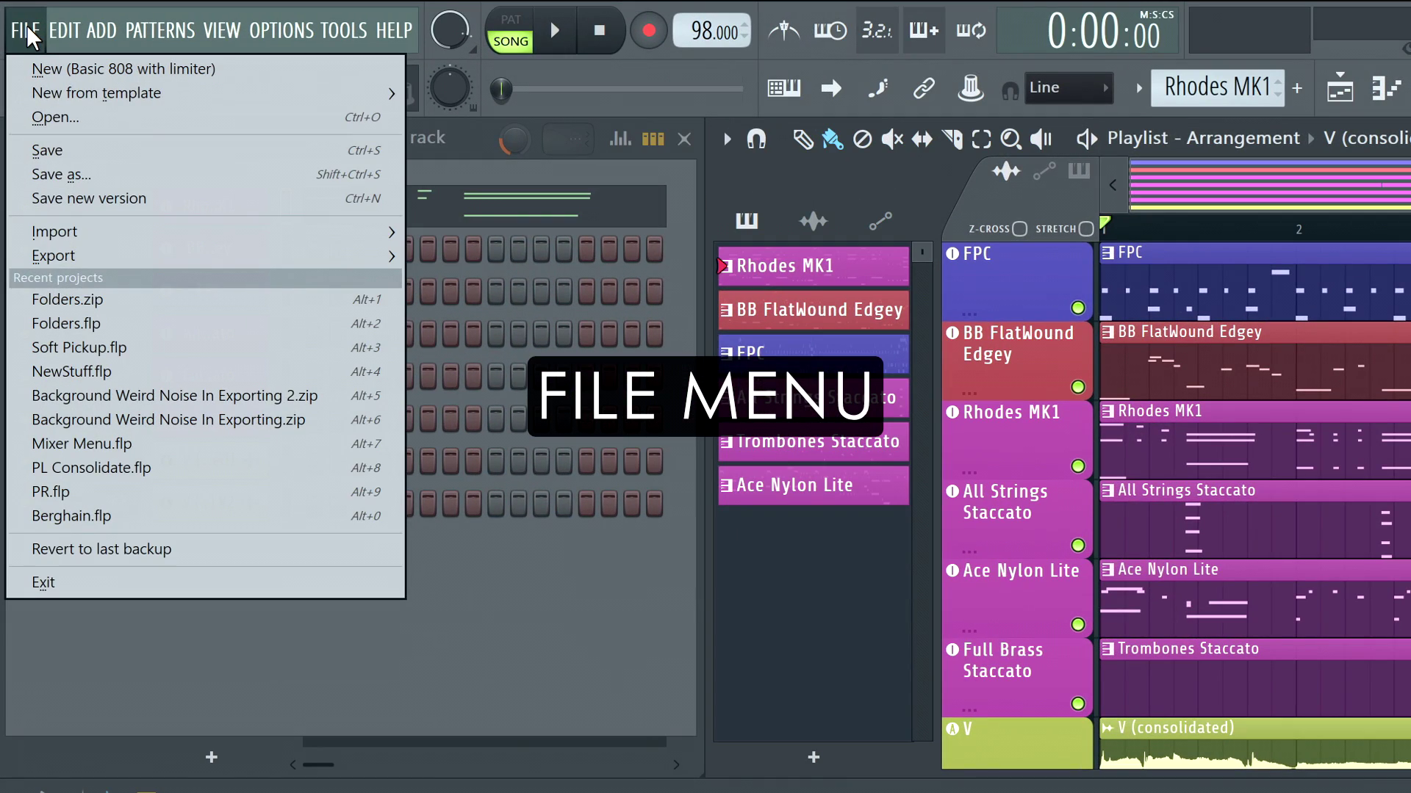
Step: Export all playlist tracks as separate audio files from the song start via File > Export
mouse_move(116, 260)
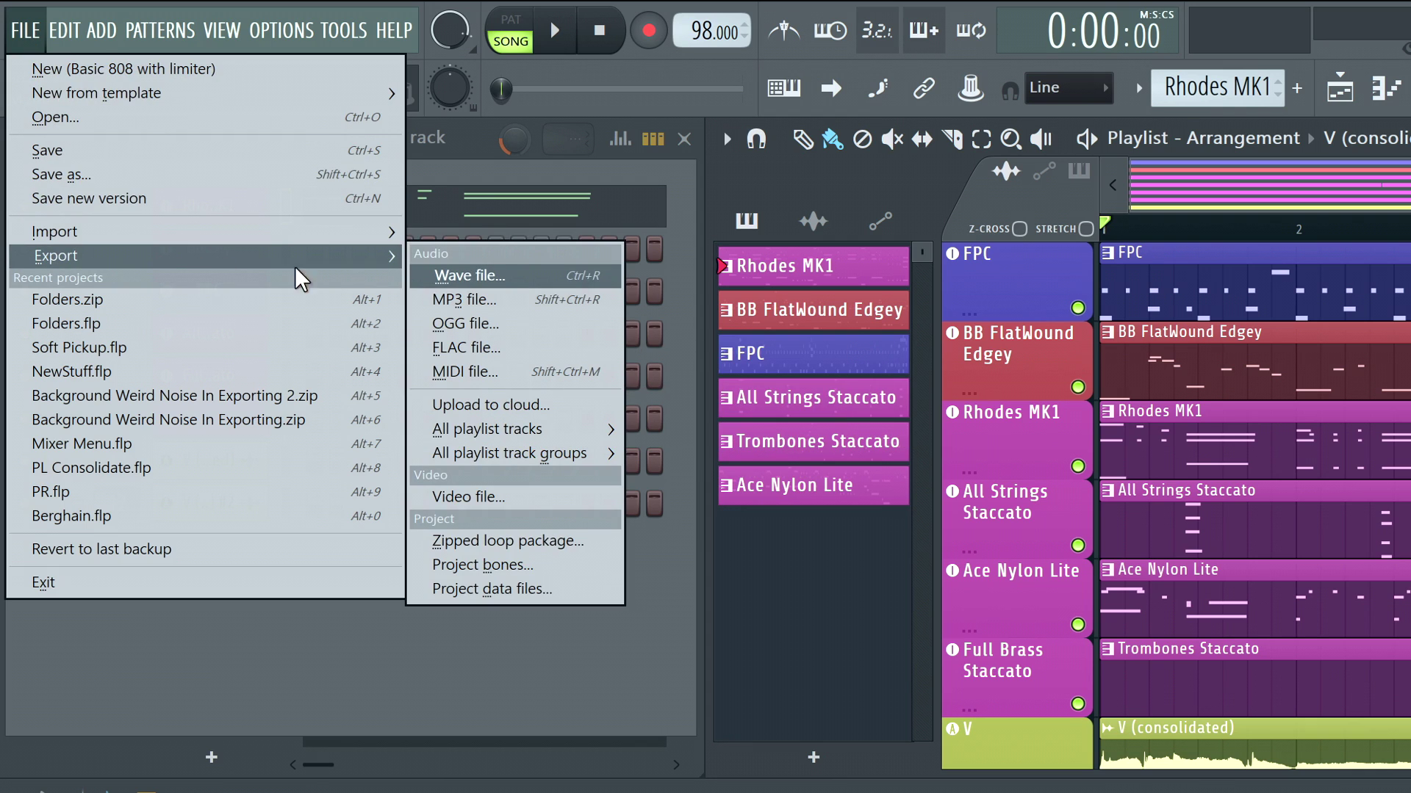
mouse_move(537, 439)
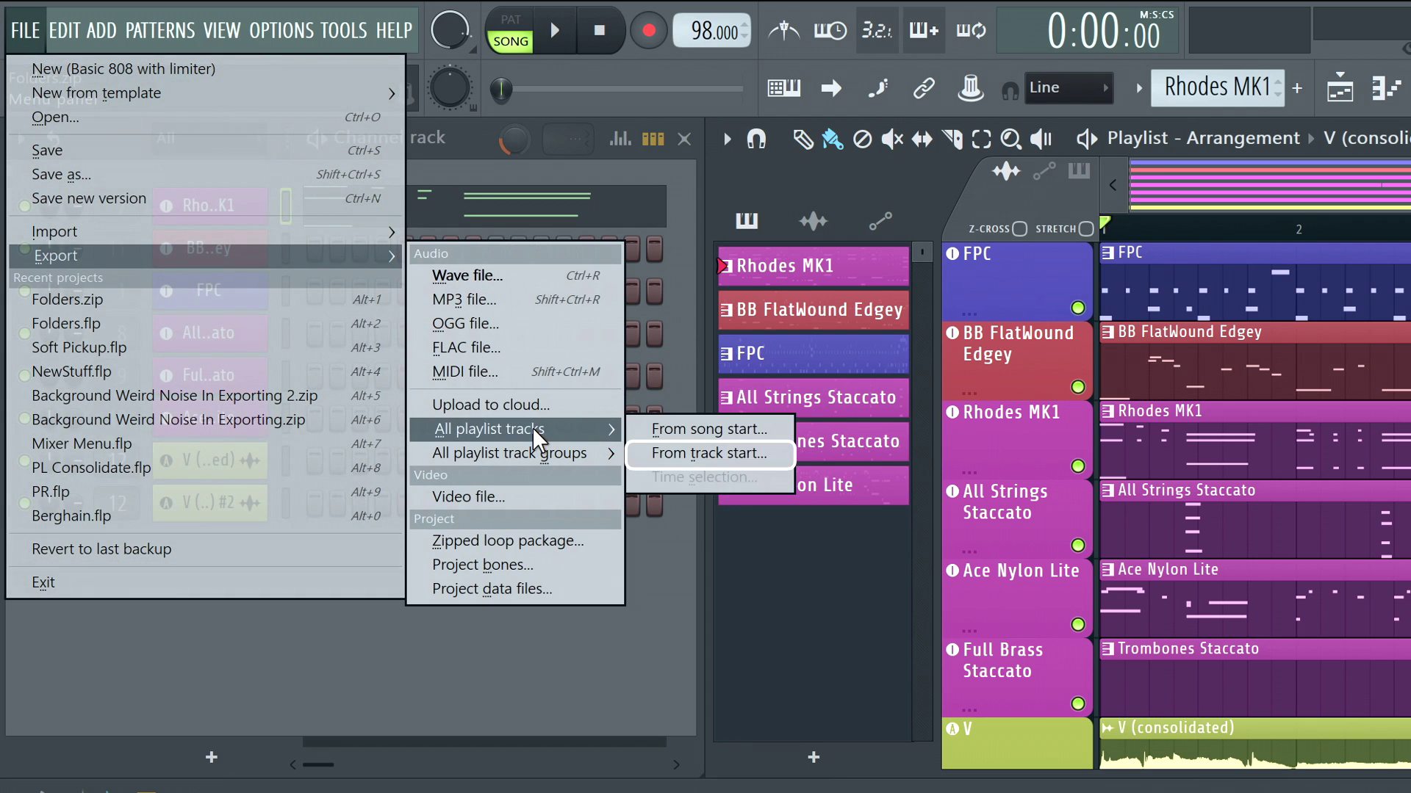
left_click(695, 433)
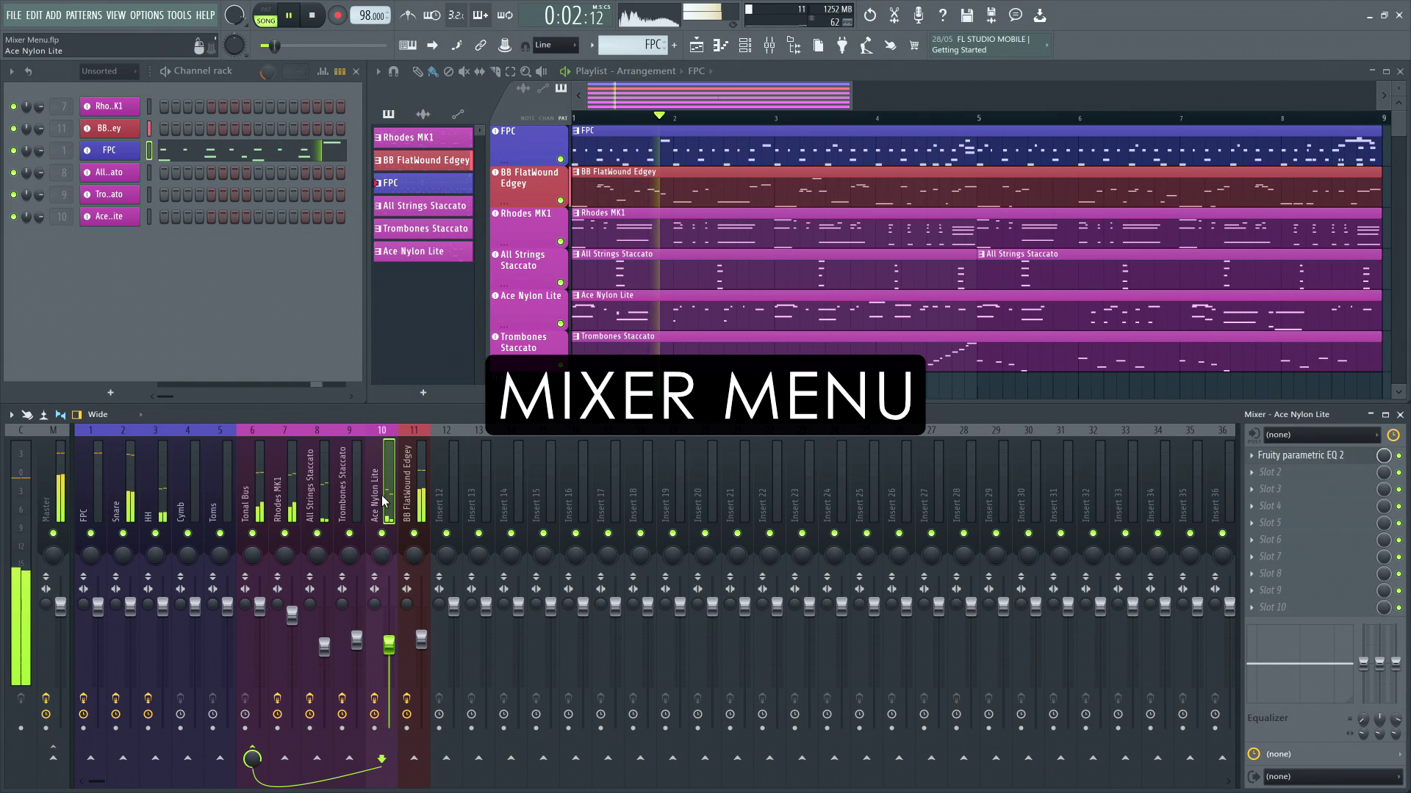
Step: Select mixer inserts 7–10 and reset their routing so they send to the Master
left_click_drag(355, 484, 290, 496)
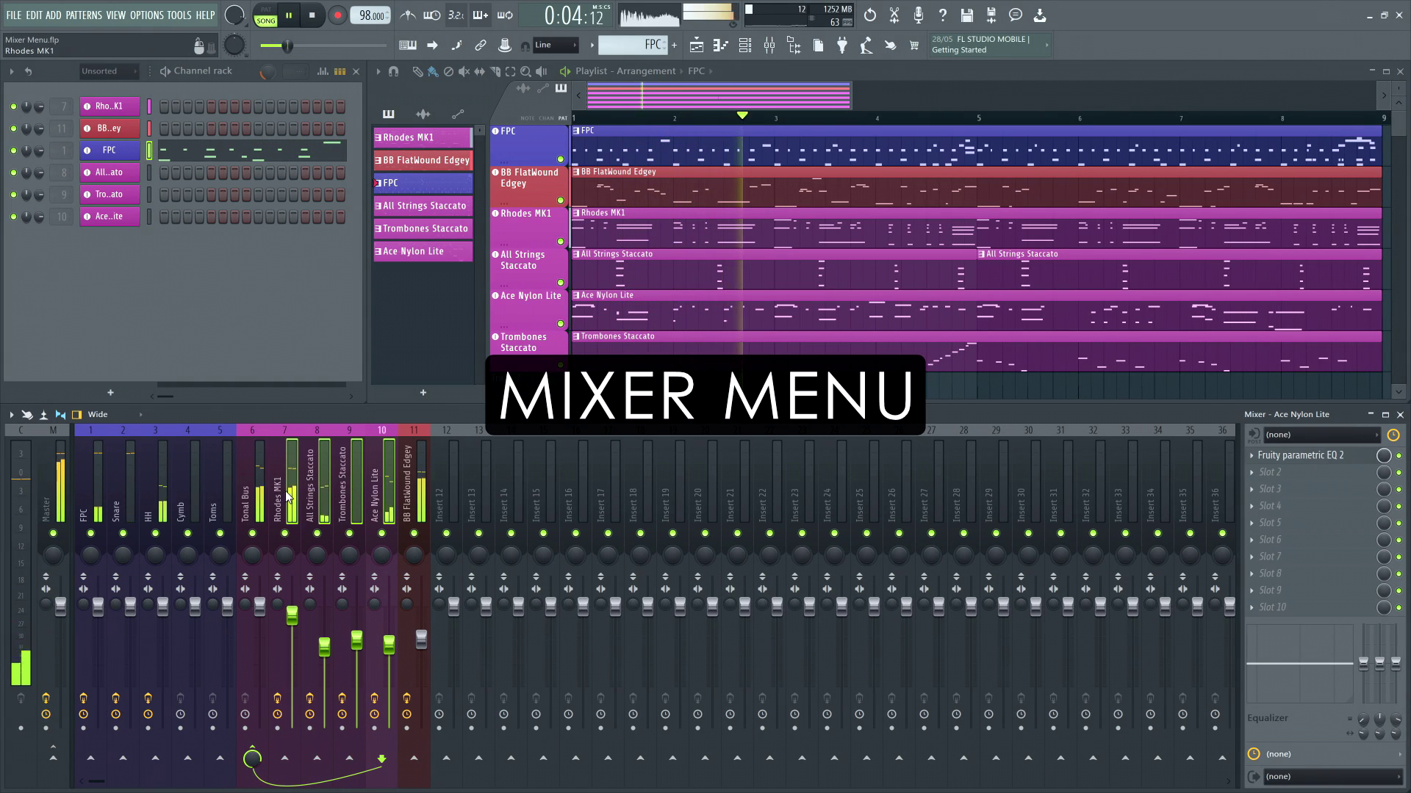
right_click(291, 496)
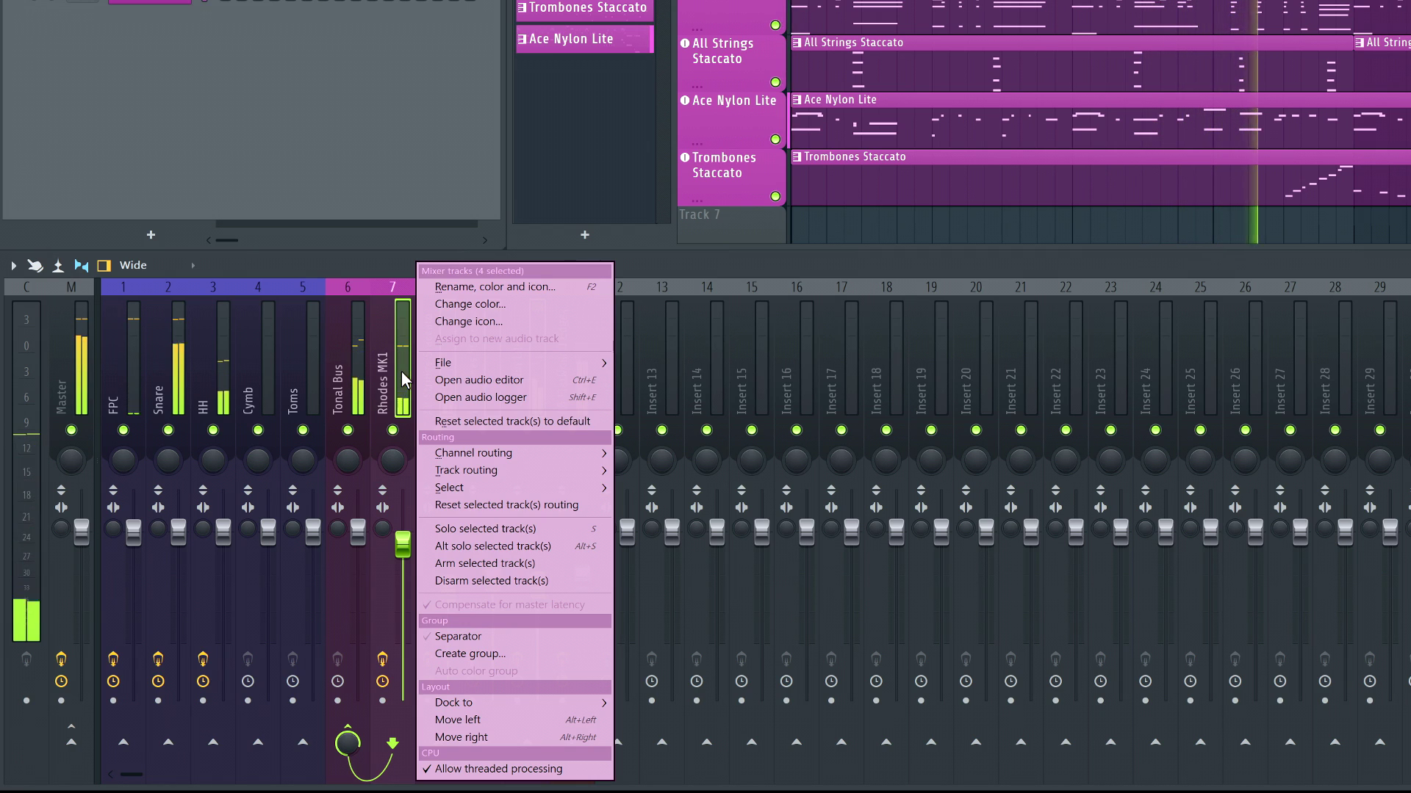
left_click(456, 512)
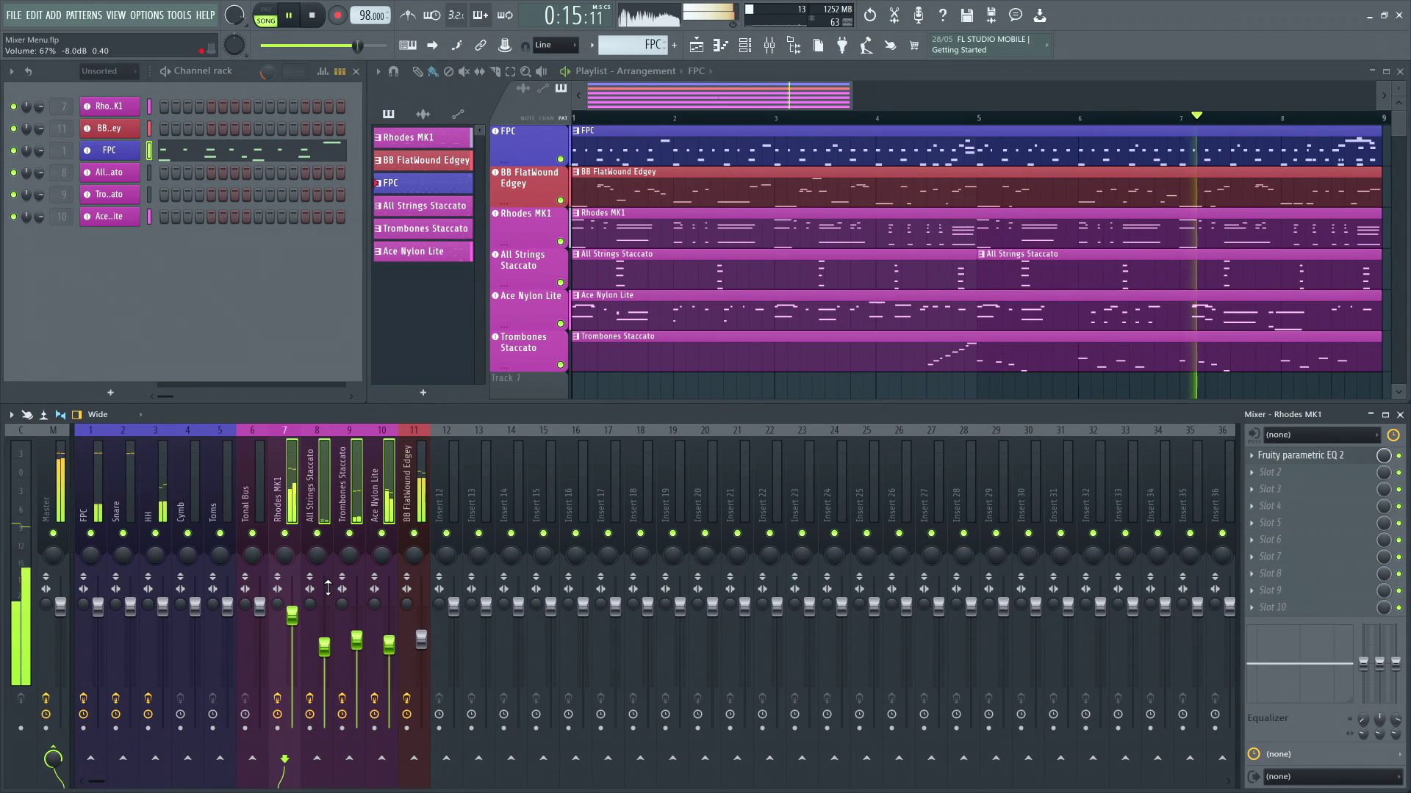
Step: Select the Ace Nylon Lite insert and enable Disk recording's Apply track level and mute when recording
left_click(517, 375)
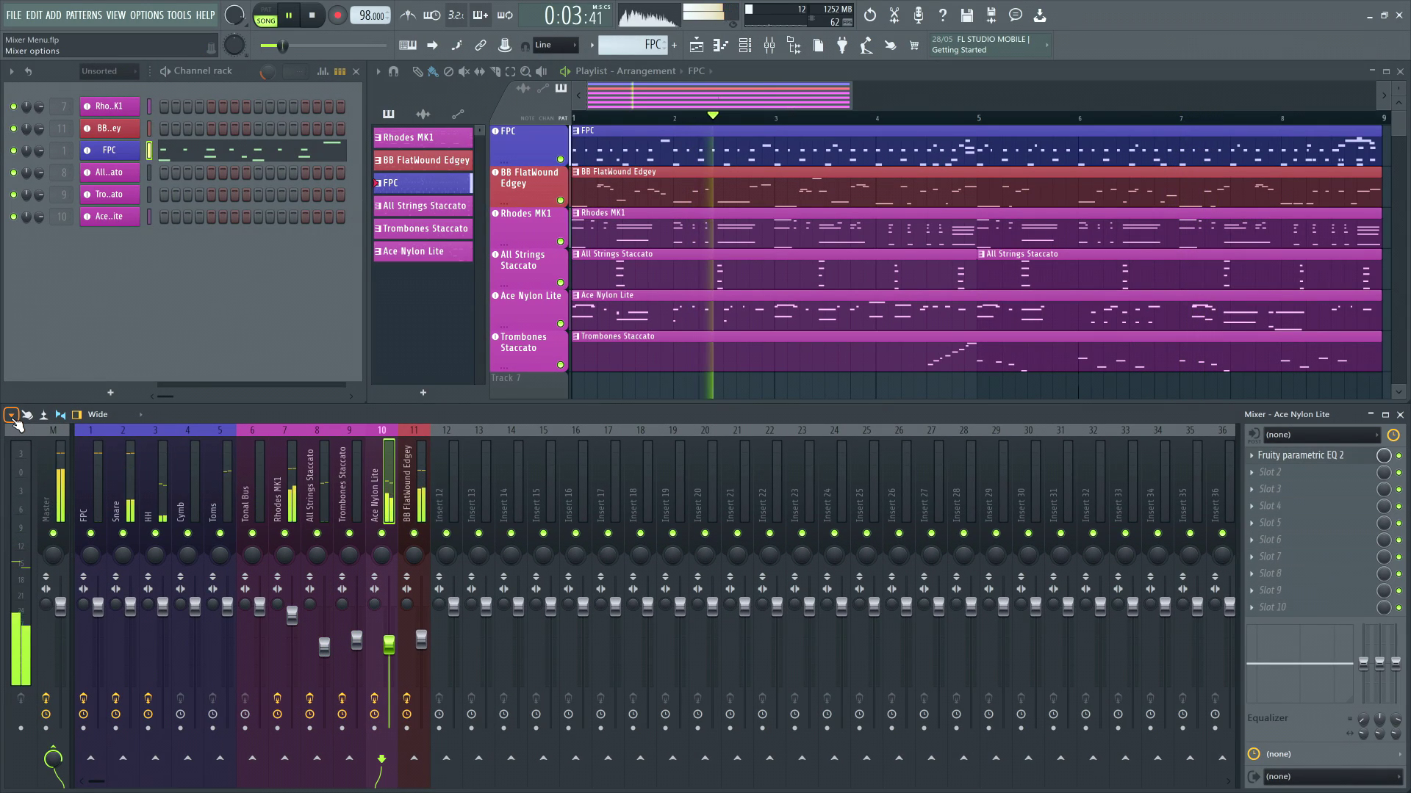
left_click(12, 415)
mouse_move(81, 358)
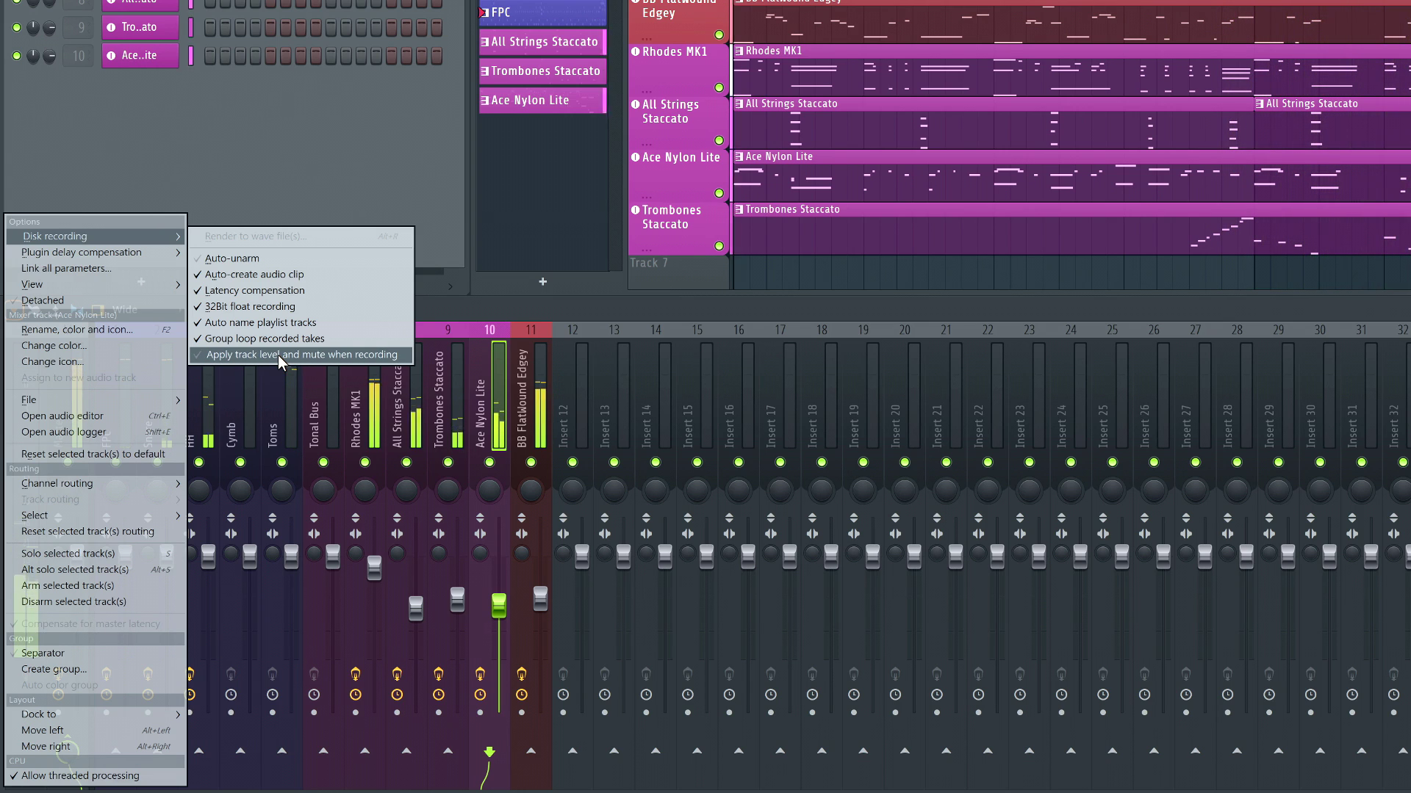
left_click(534, 311)
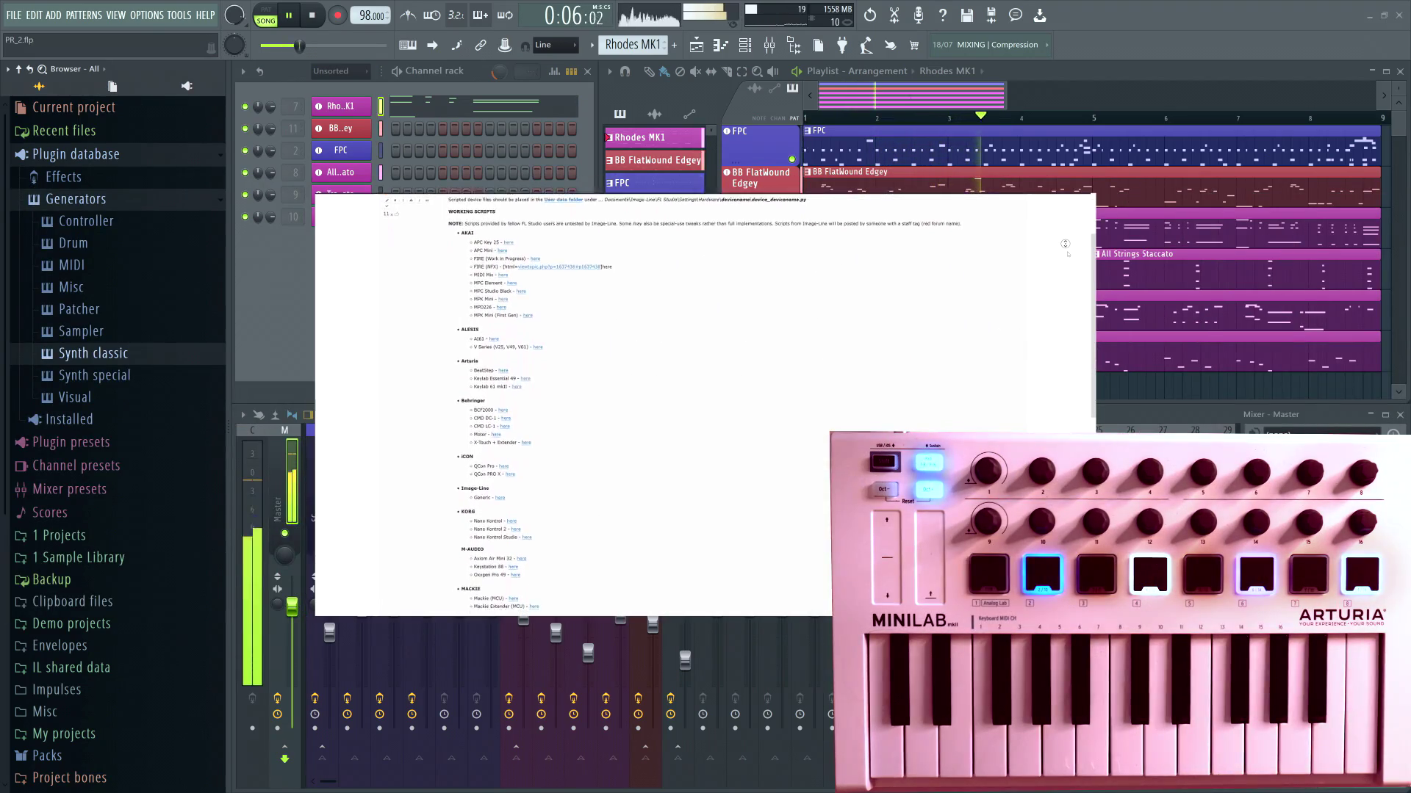
Step: From the MiniLab, browse Plugin database > Generators > Synth classic and open Sawer in a new channel
left_click(50, 131)
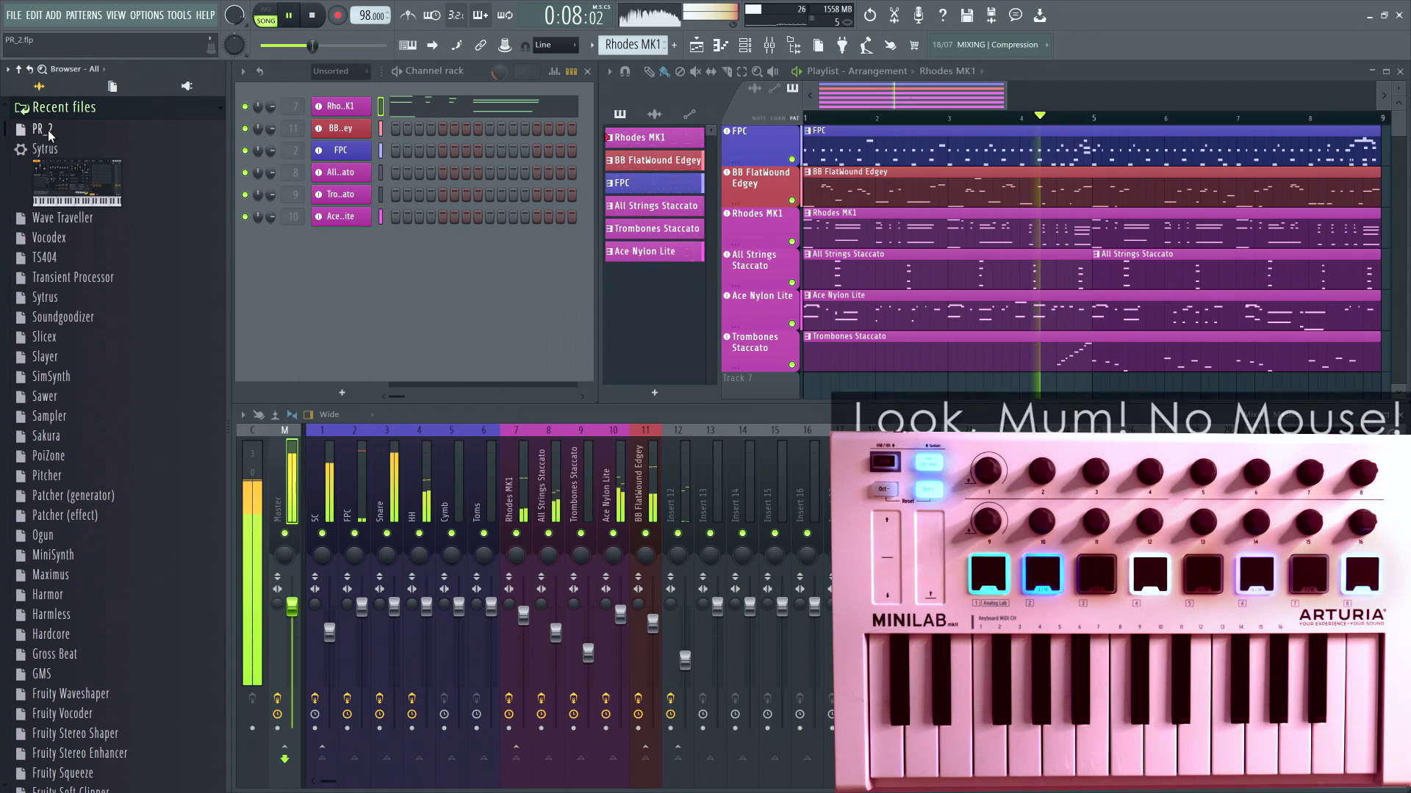
left_click(55, 111)
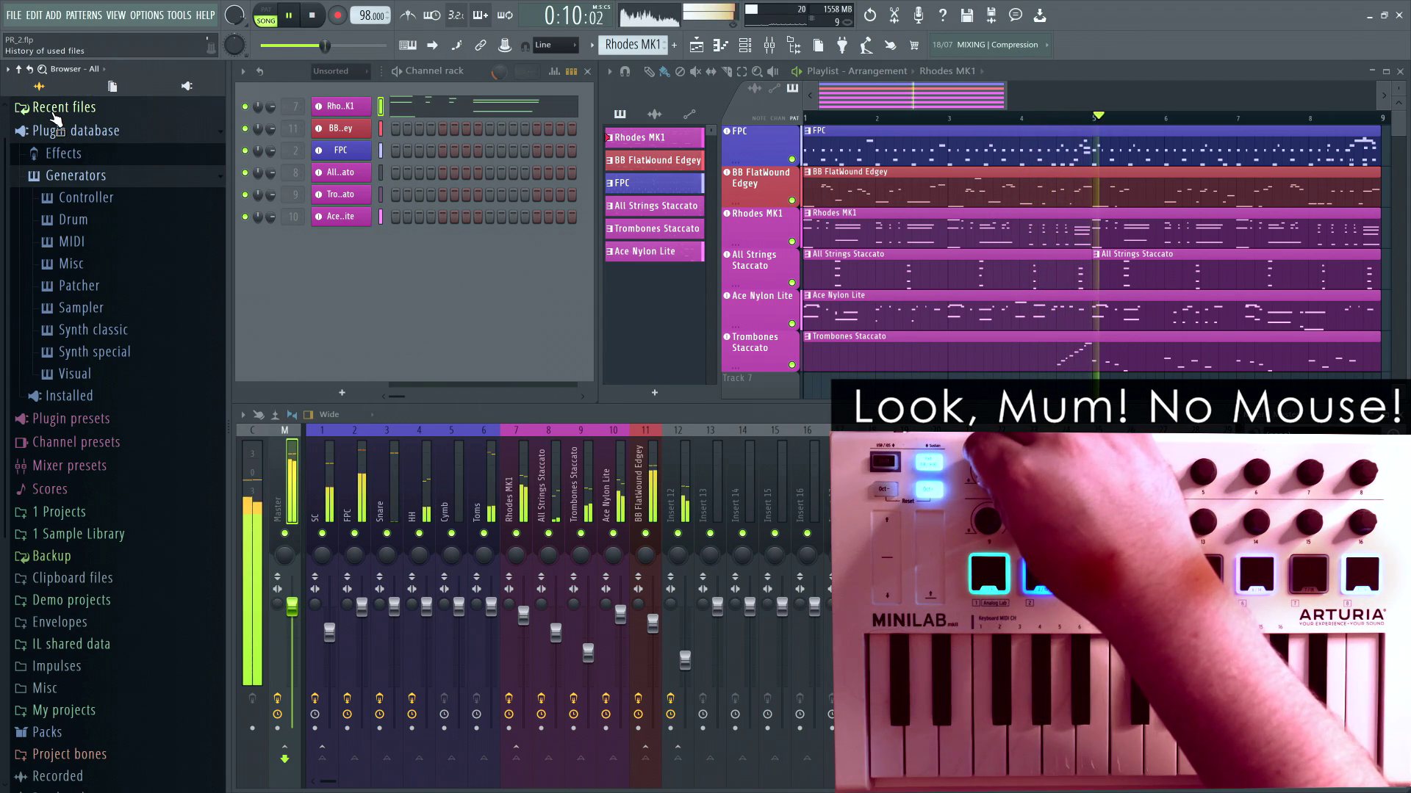
key("Down")
key("Down")
key("Down")
key("Down")
key("Down")
key("Down")
key("Down")
key("Down")
key("Down")
key("Down")
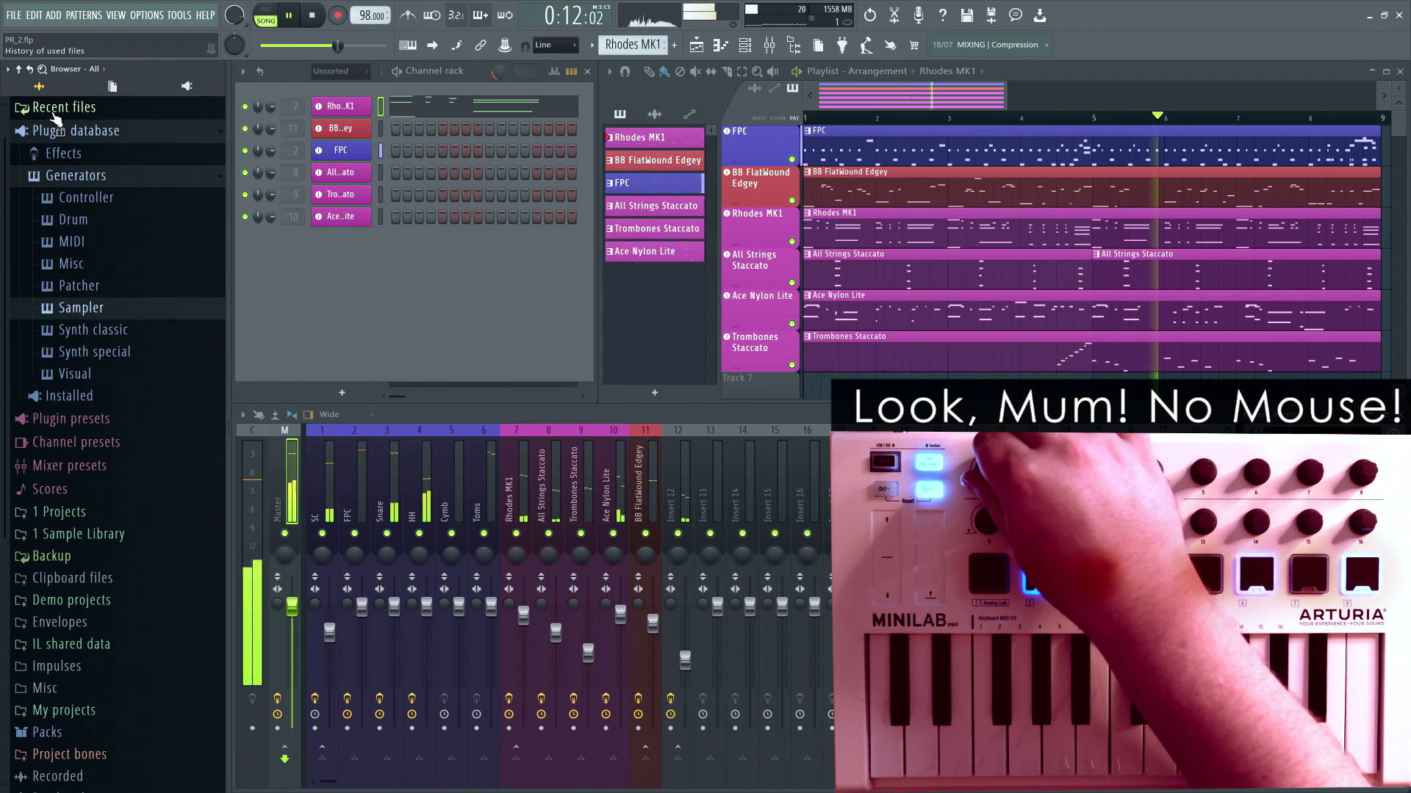
key("Right")
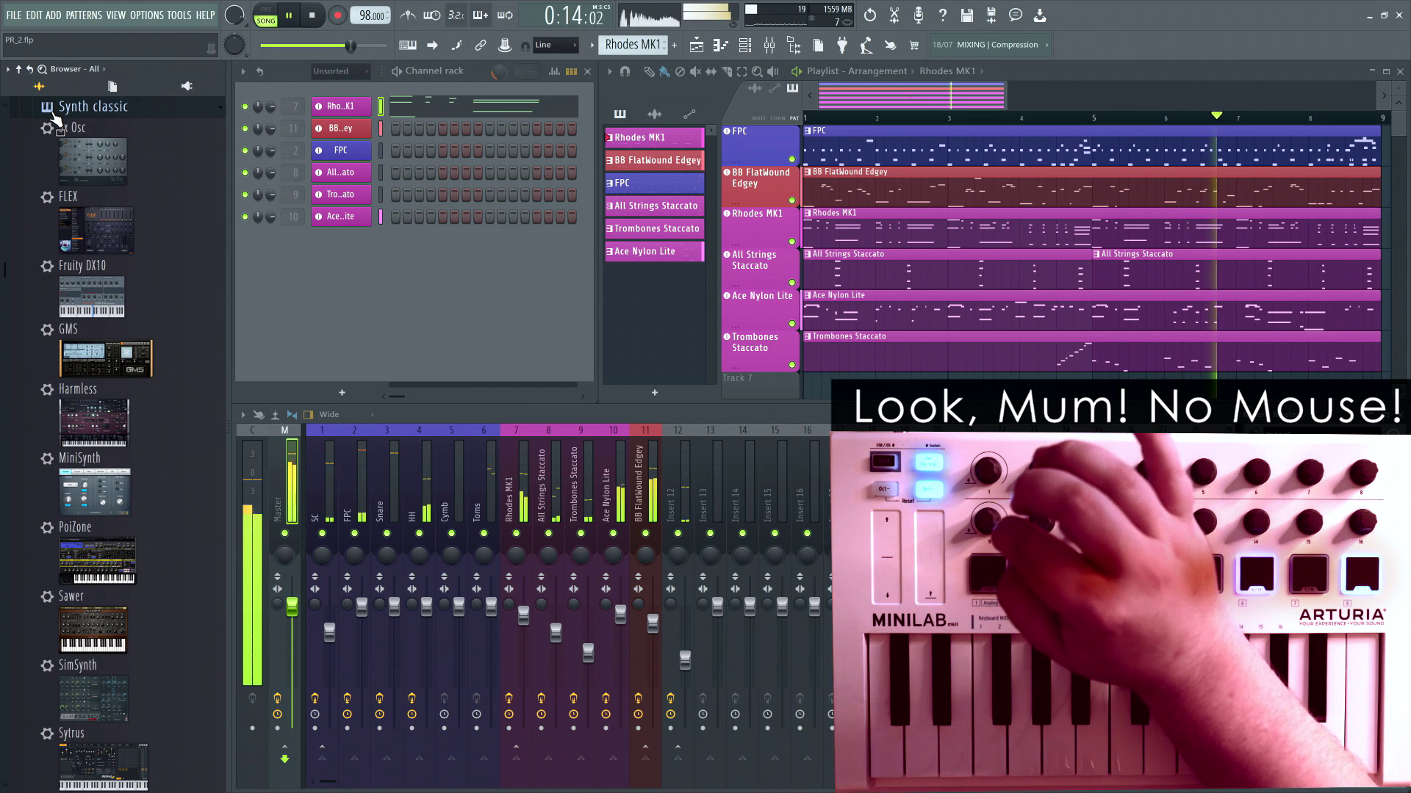
key("Down")
key("Down")
key("Down")
key("Down")
key("Down")
key("Down")
key("Down")
key("Down")
key("Down")
key("Down")
key("Down")
key("Down")
key("Down")
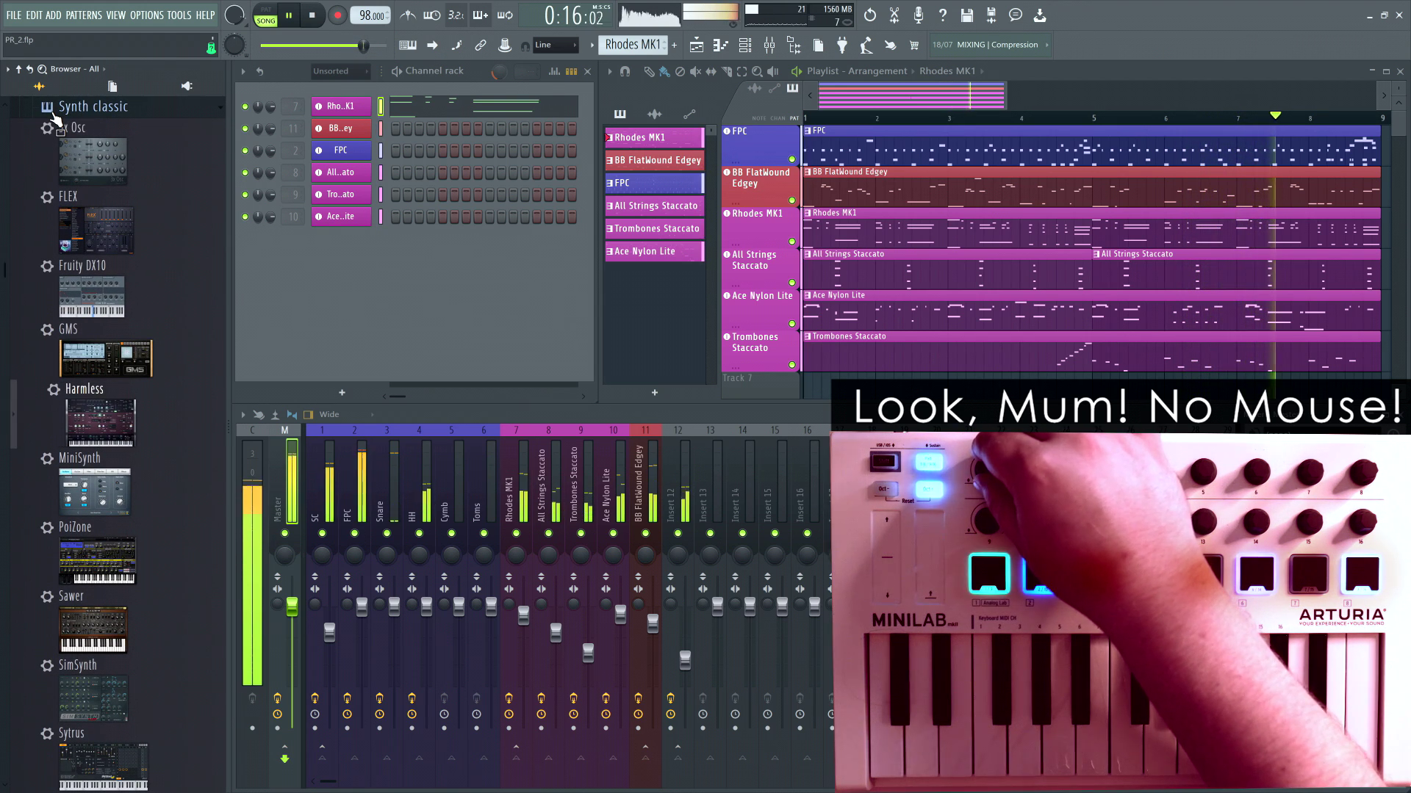
key("Up")
key("Up")
key("Up")
key("Up")
key("Up")
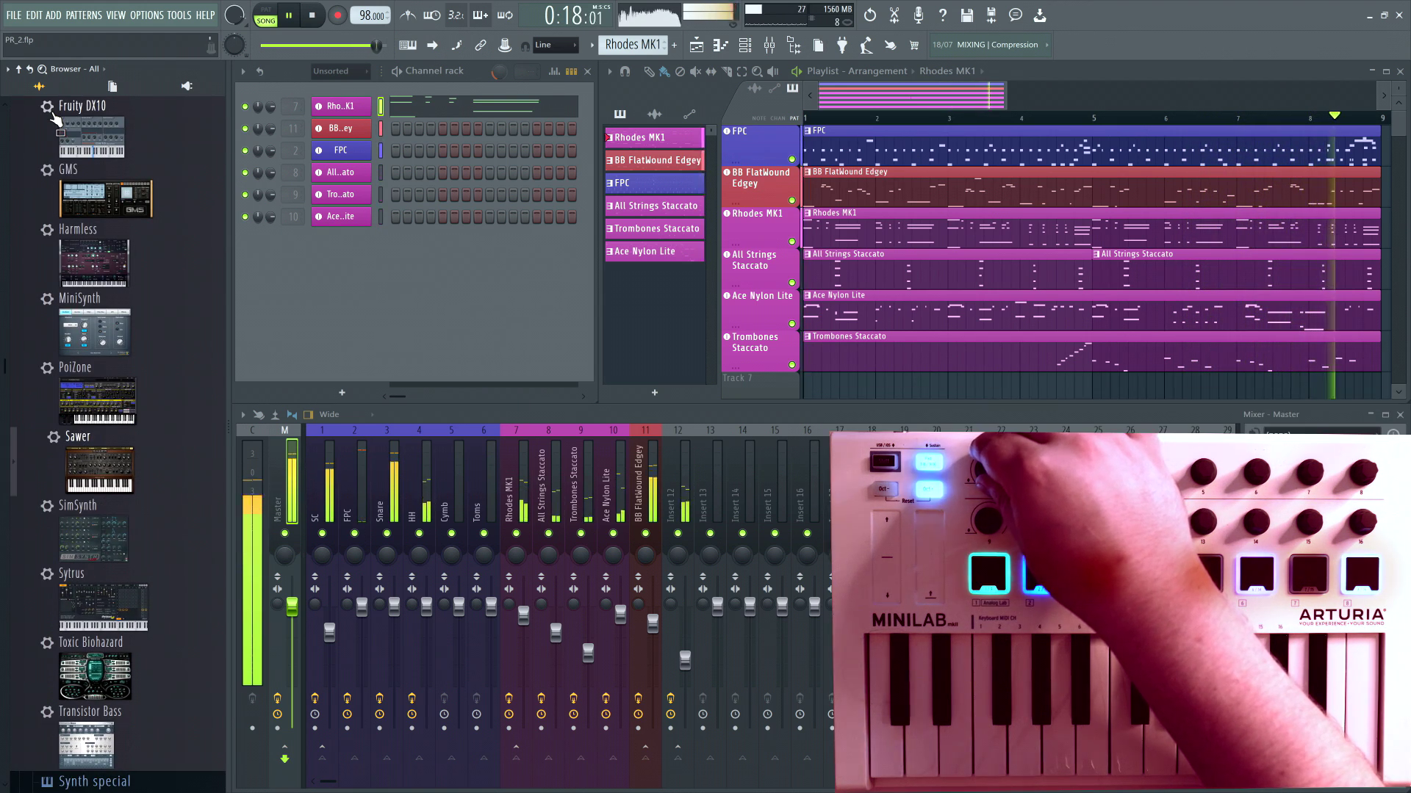
key("Menu")
key("Down")
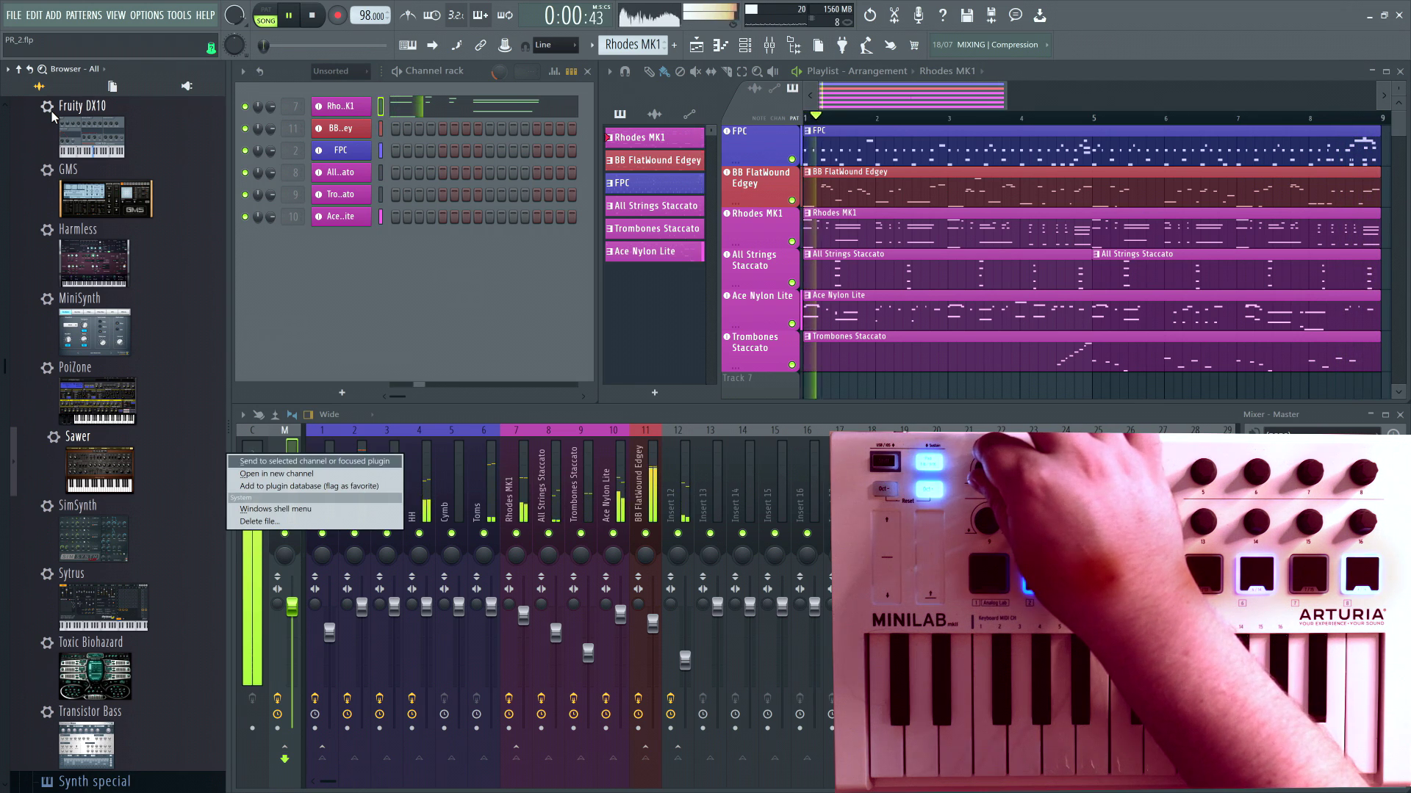
Step: Load Sawer into a new channel and record a live MiniLab keyboard performance on it
key("Down")
key("Return")
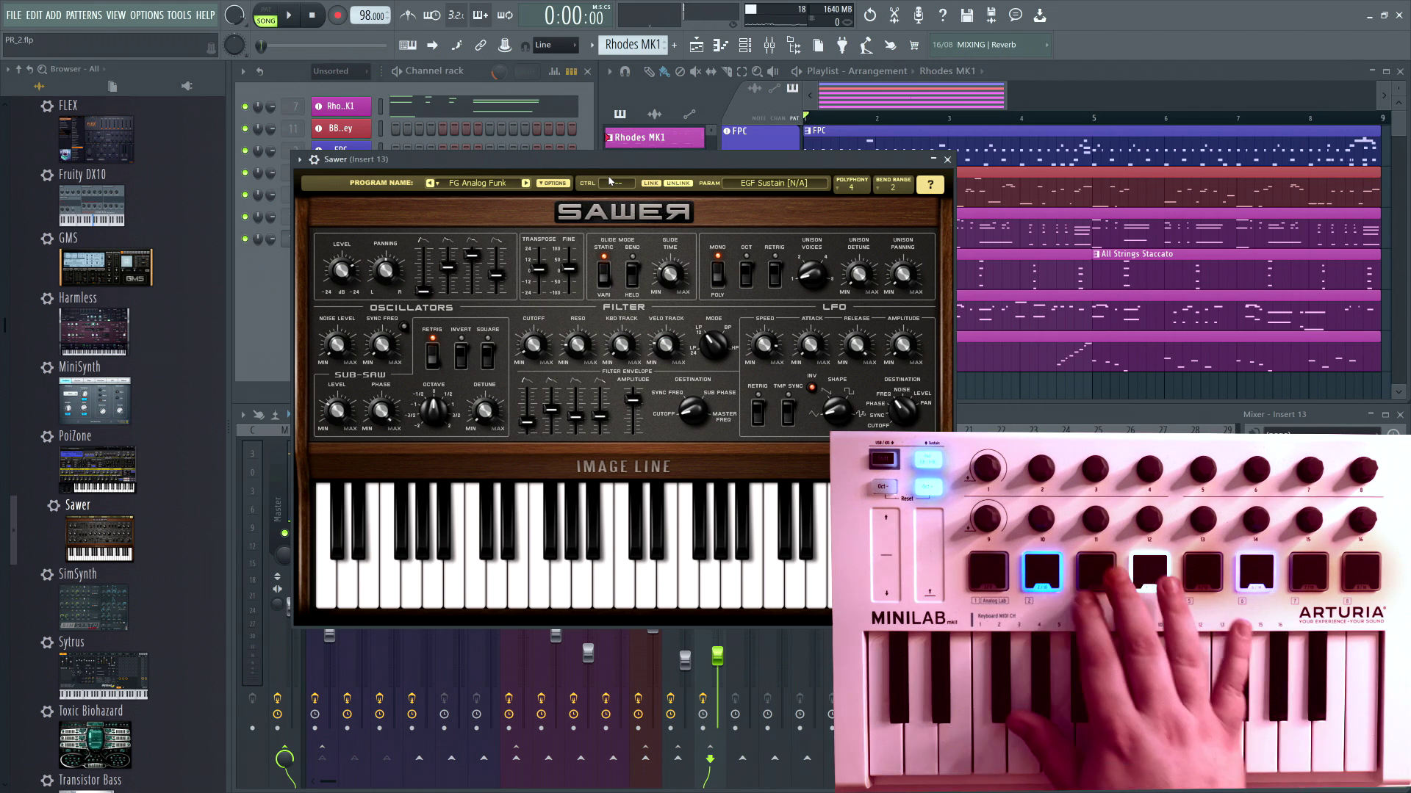
key("space")
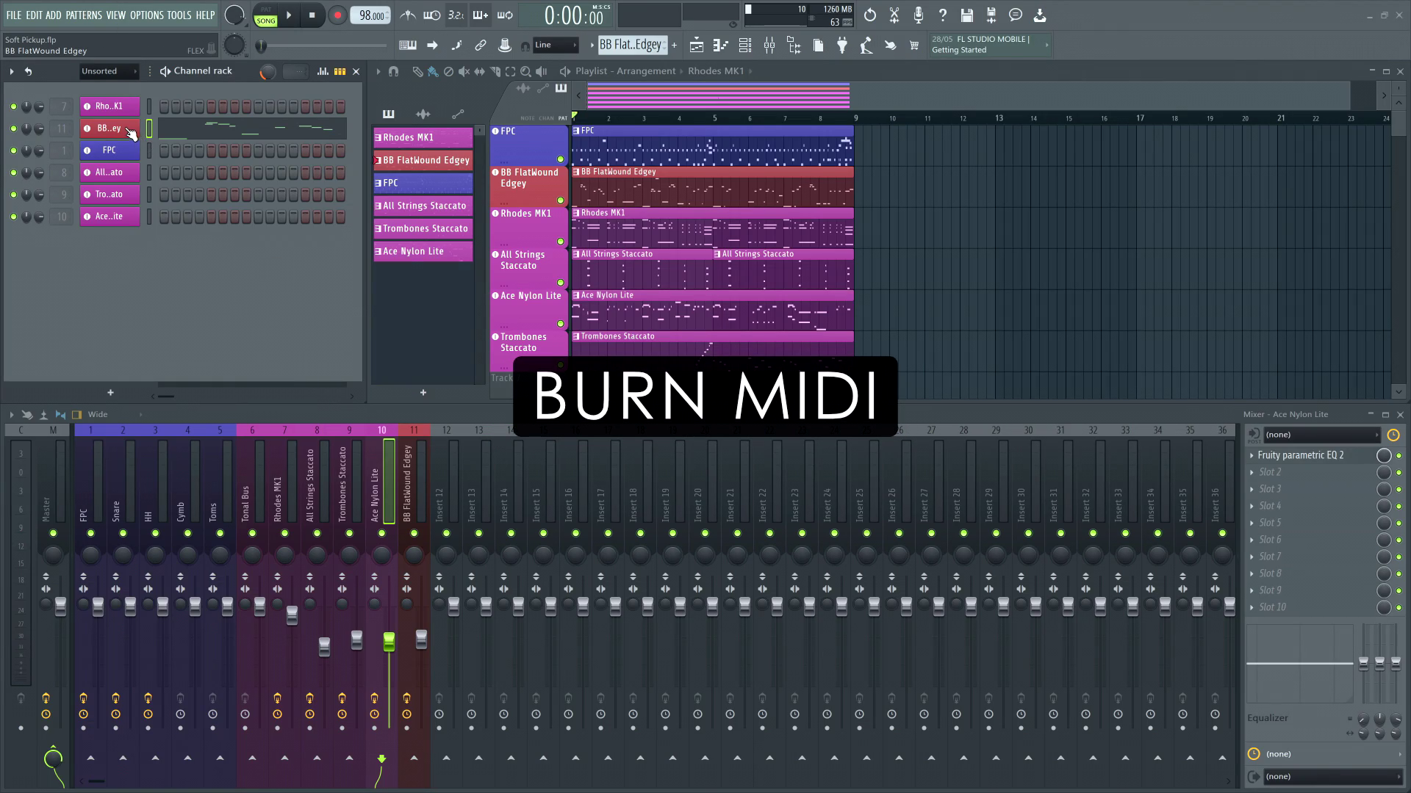
Step: Burn the BB FlatWound Edgey channel to MIDI in a new pattern
right_click(140, 125)
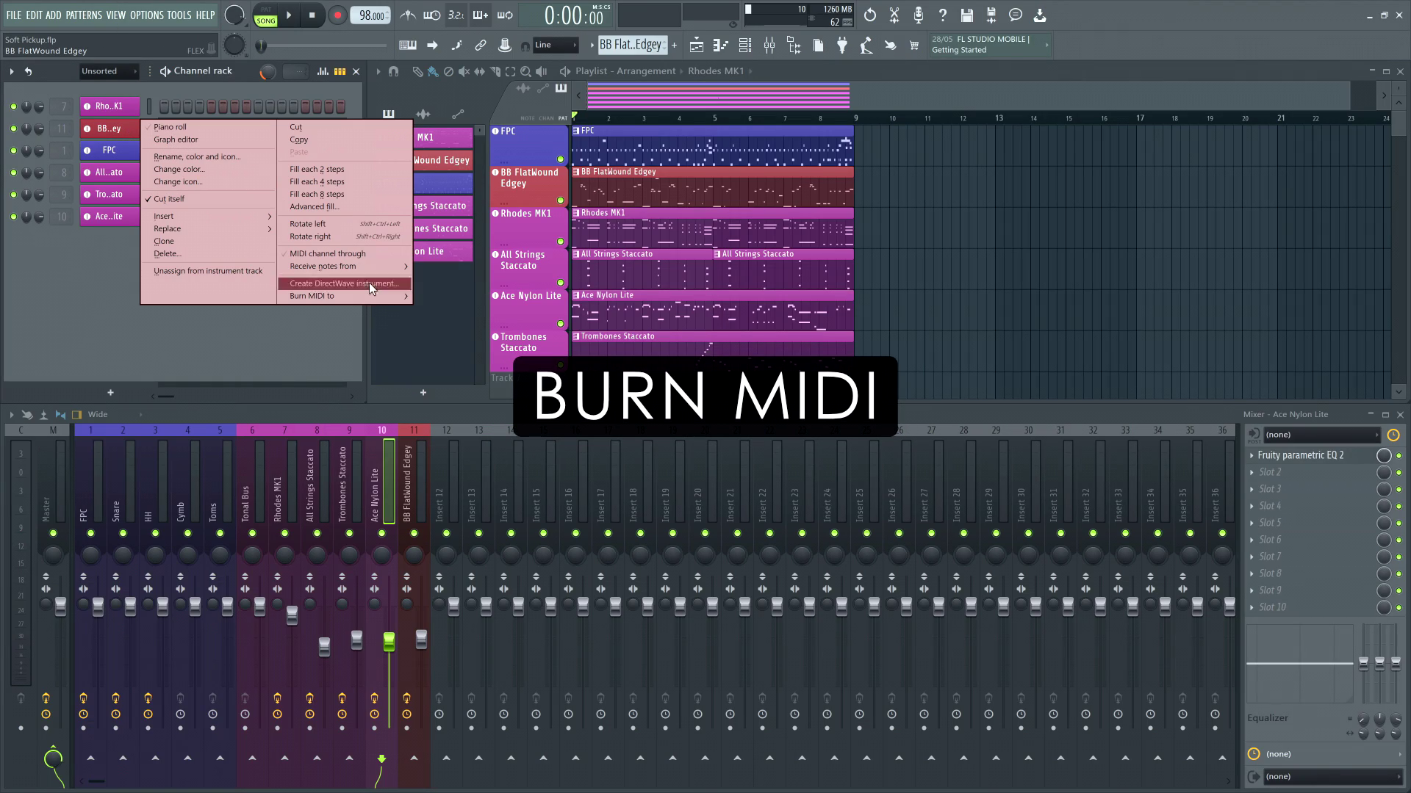
mouse_move(370, 298)
left_click(447, 308)
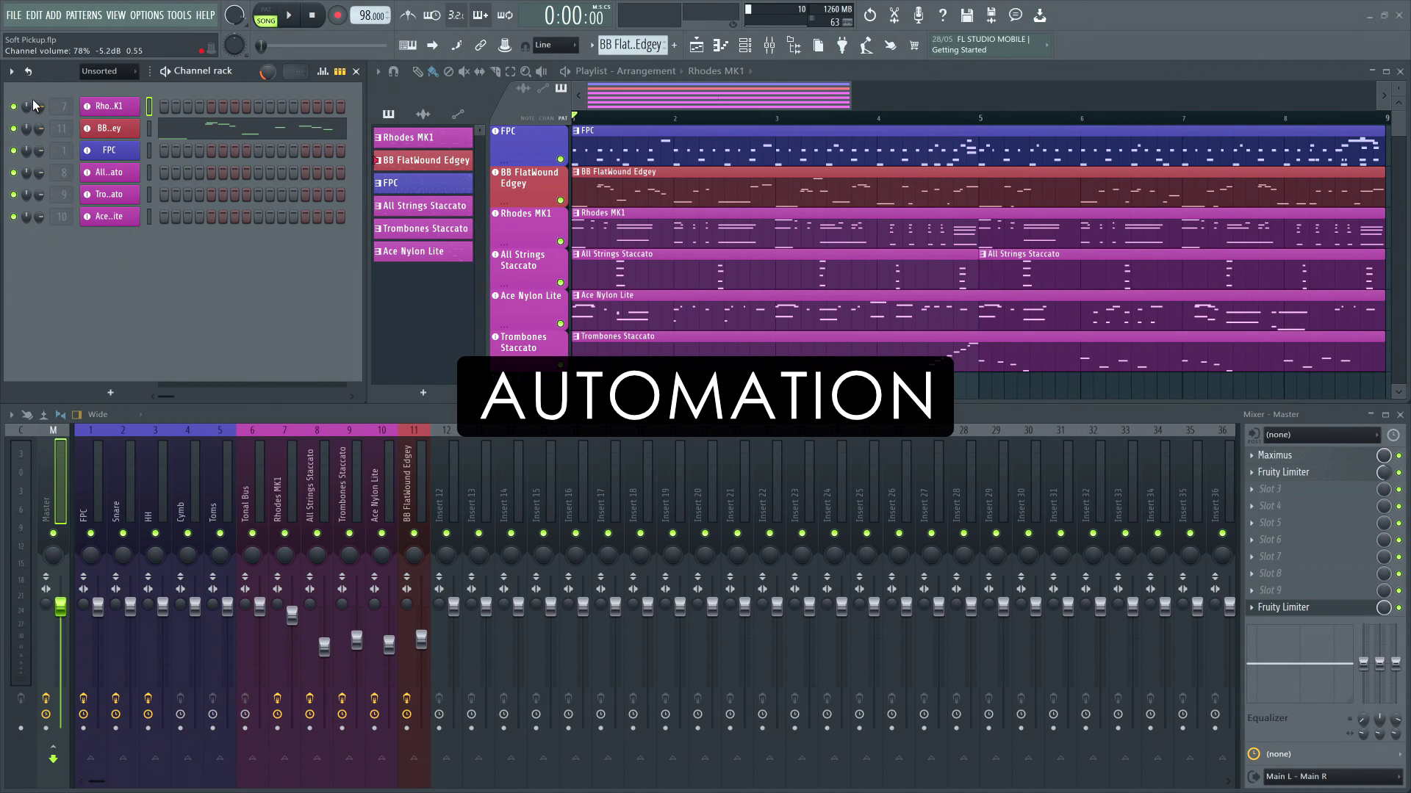
Step: Link the channel volume knob to a MIDI controller using Latch mode
right_click(40, 105)
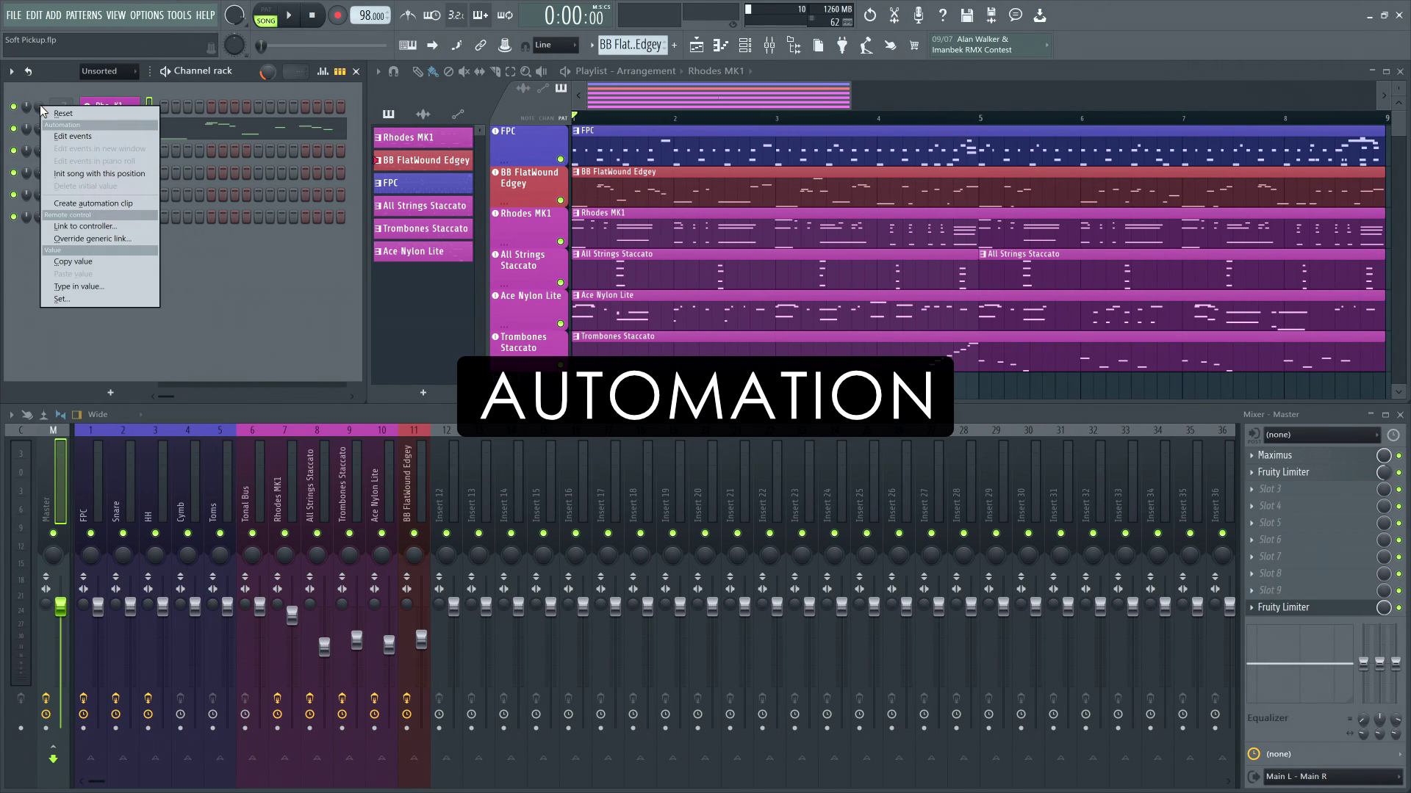
left_click(64, 244)
left_click(890, 319)
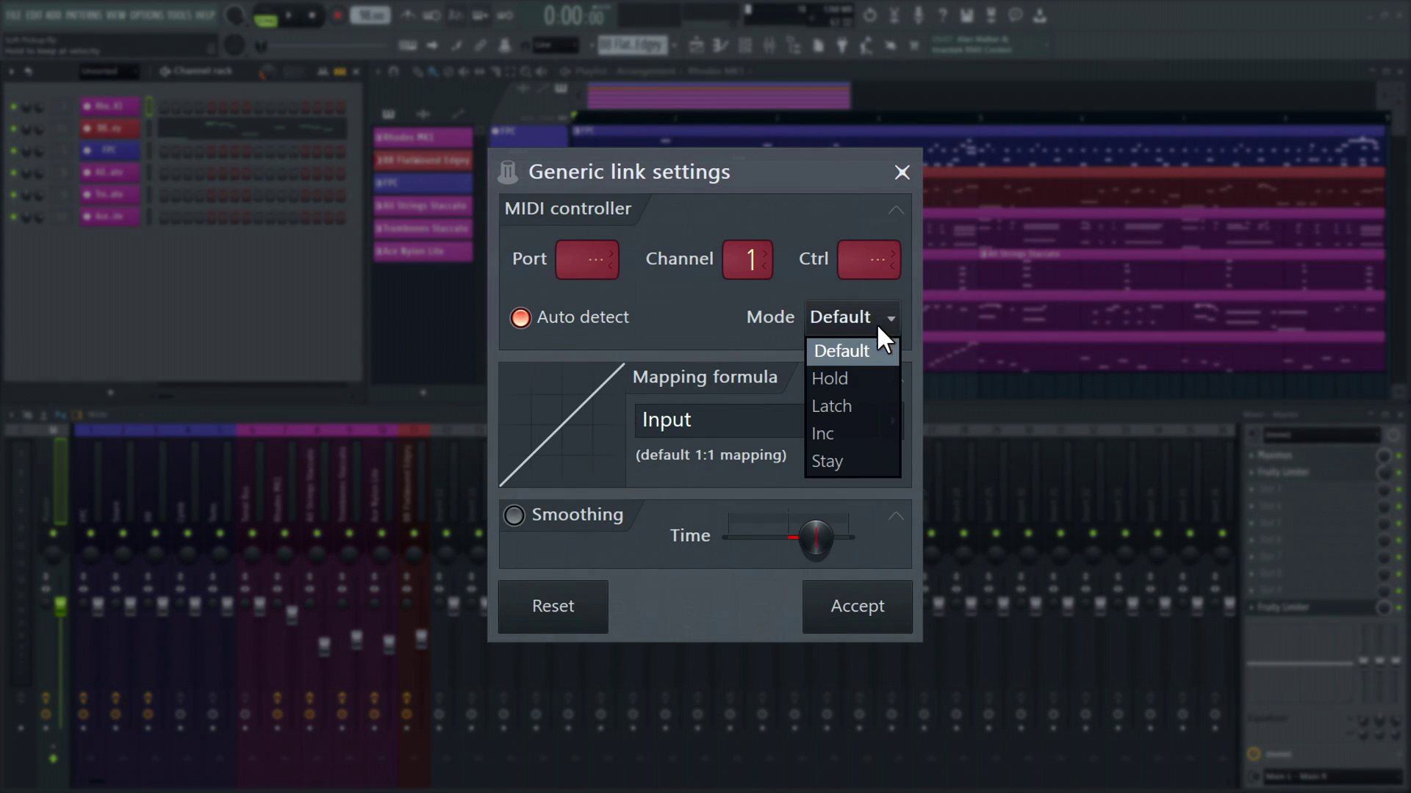
left_click(864, 397)
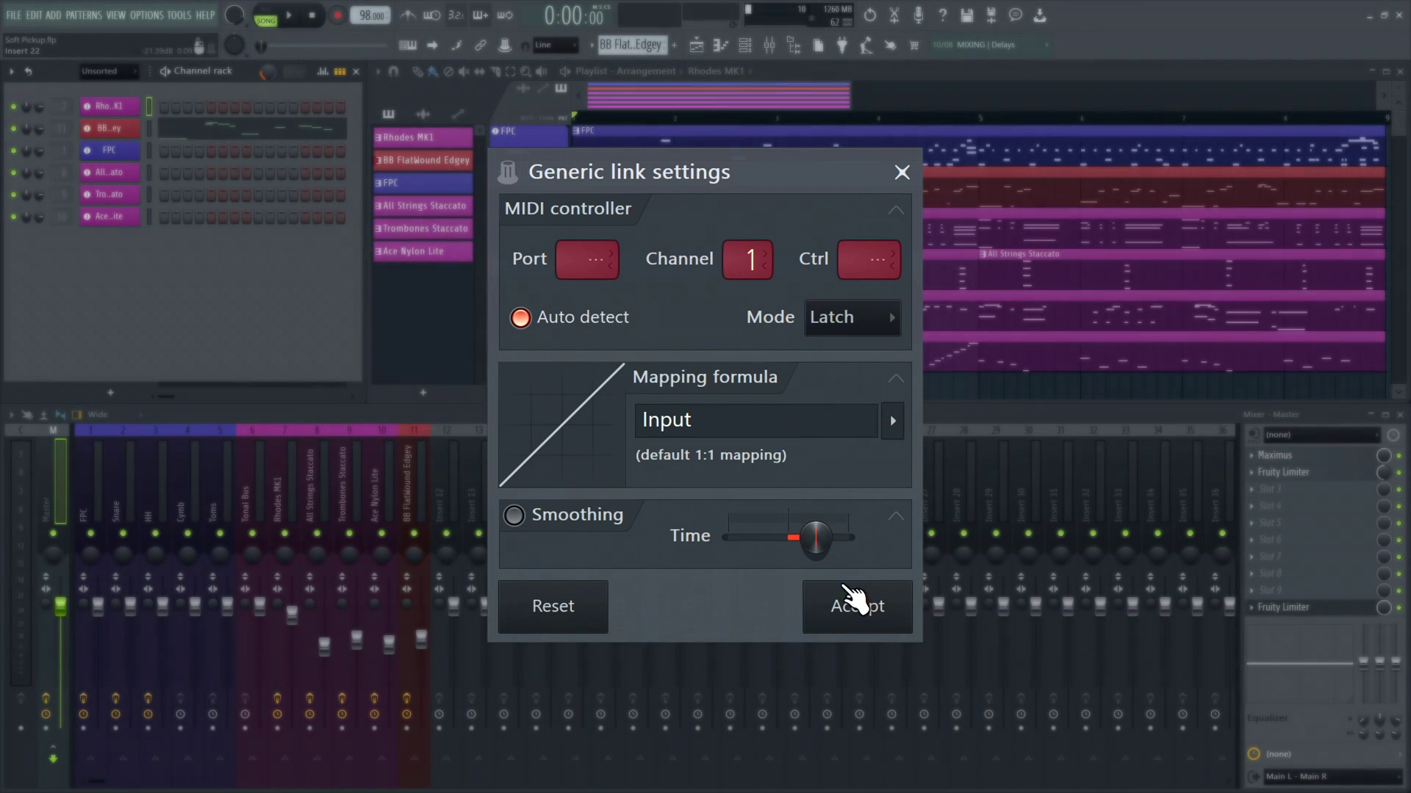
left_click(876, 625)
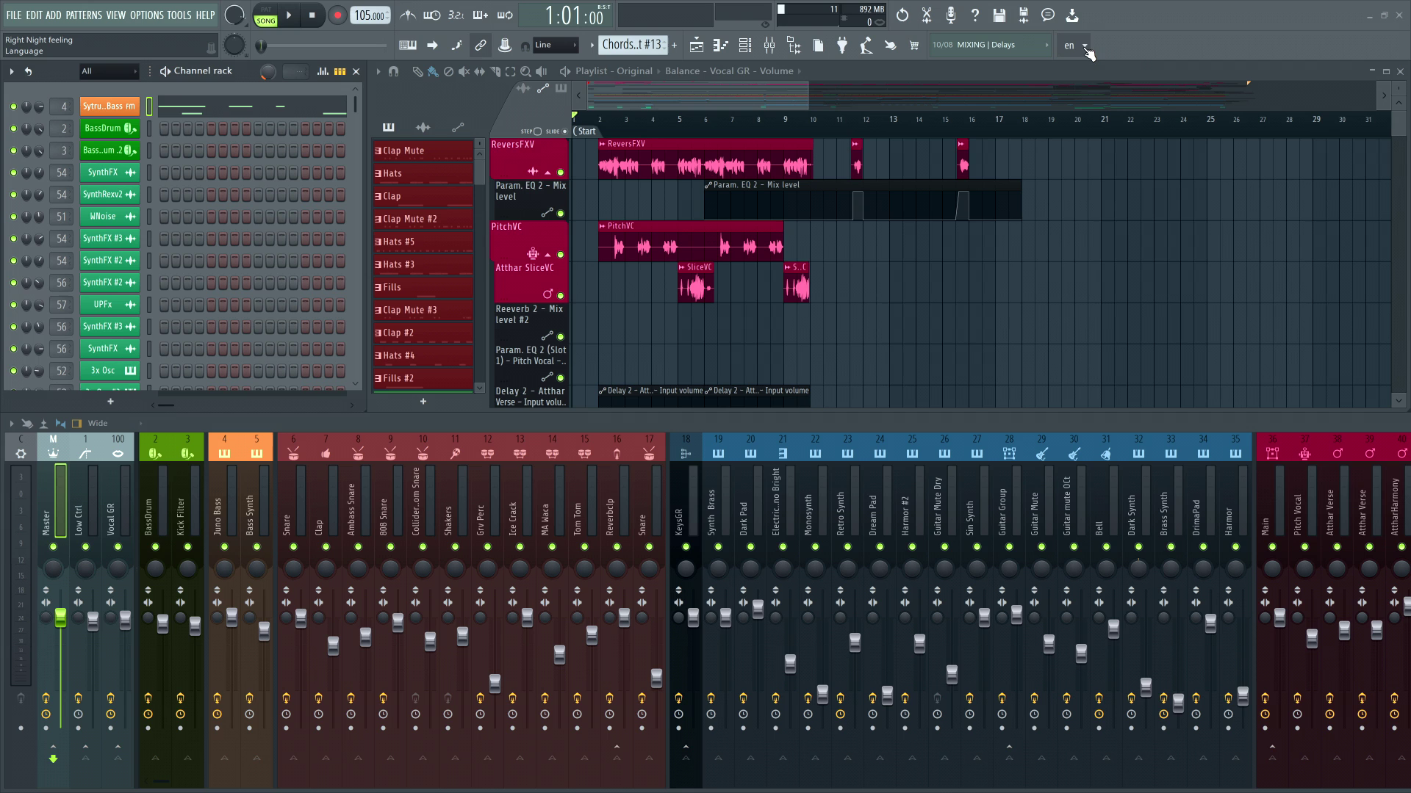
Step: Switch the interface language to zh with a restart, then back to en, restarting without saving
left_click(1087, 76)
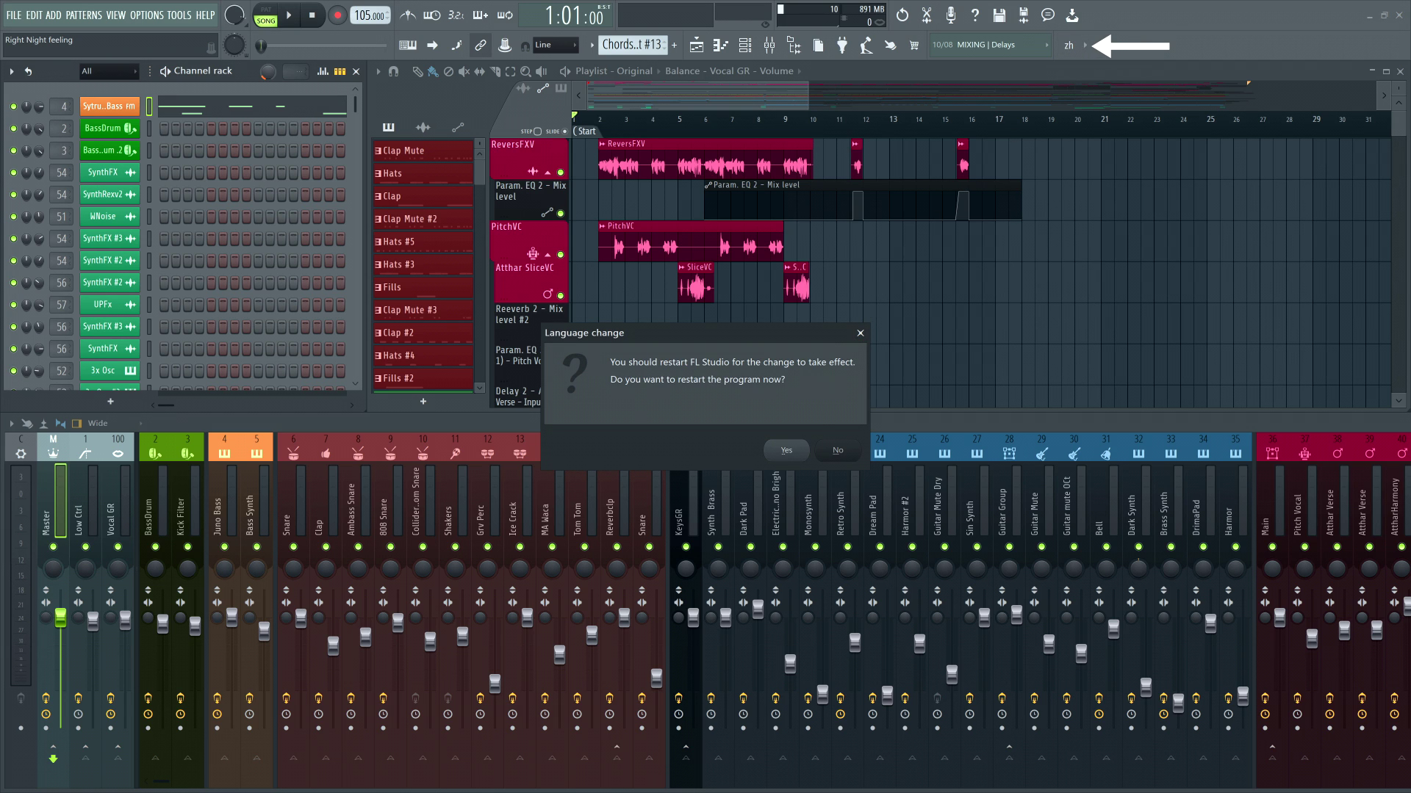
left_click(801, 449)
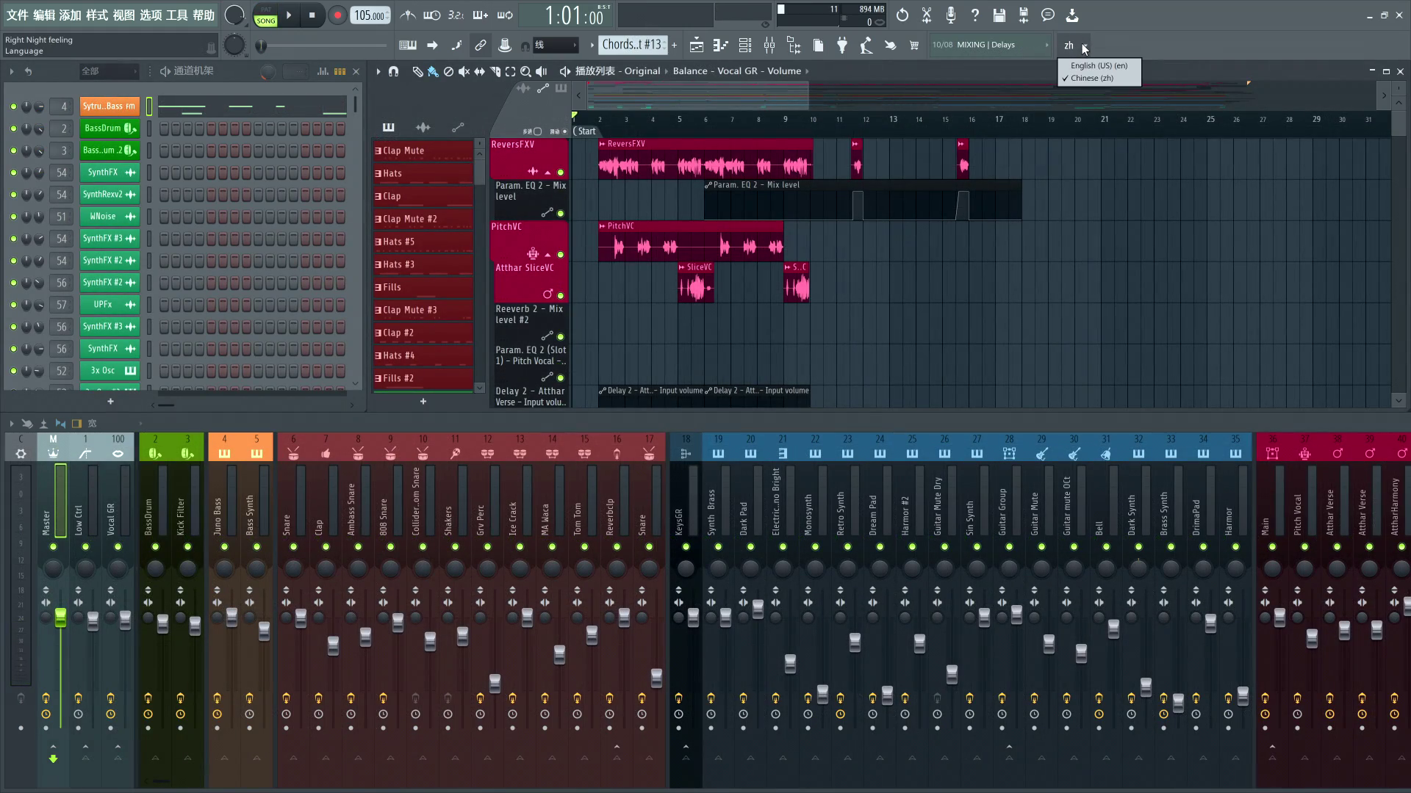
left_click(1131, 66)
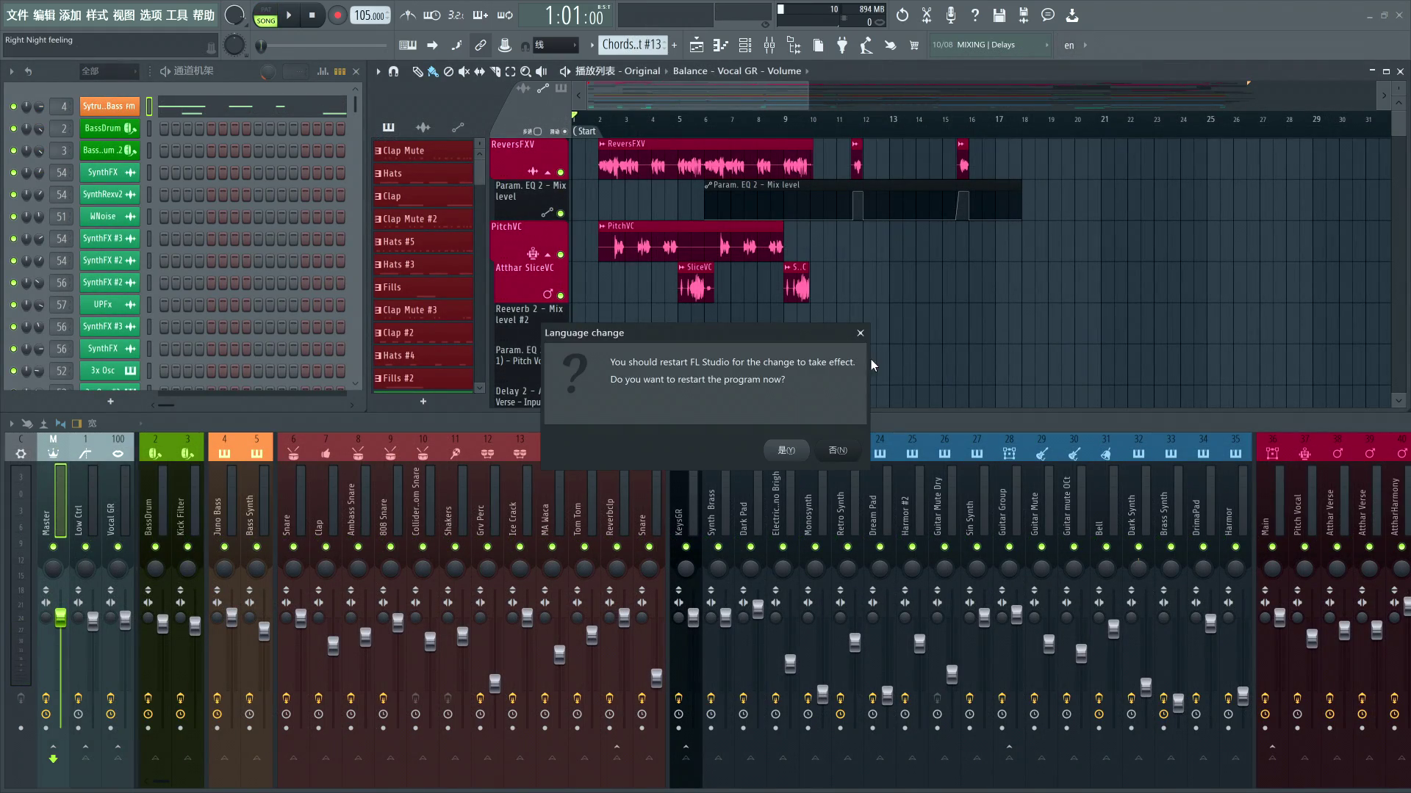
left_click(801, 448)
left_click(799, 445)
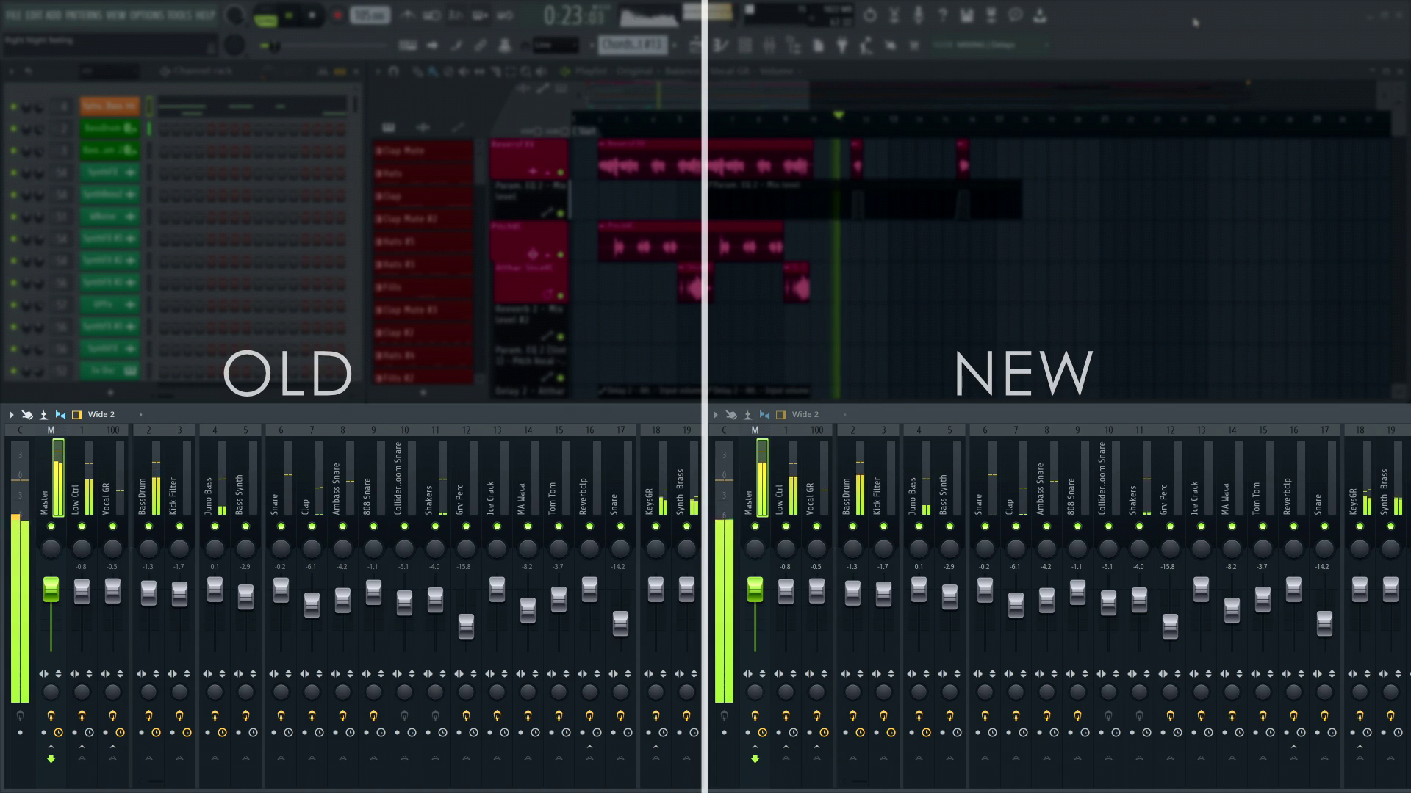
Step: Stop the playing song with the Space key
key("space")
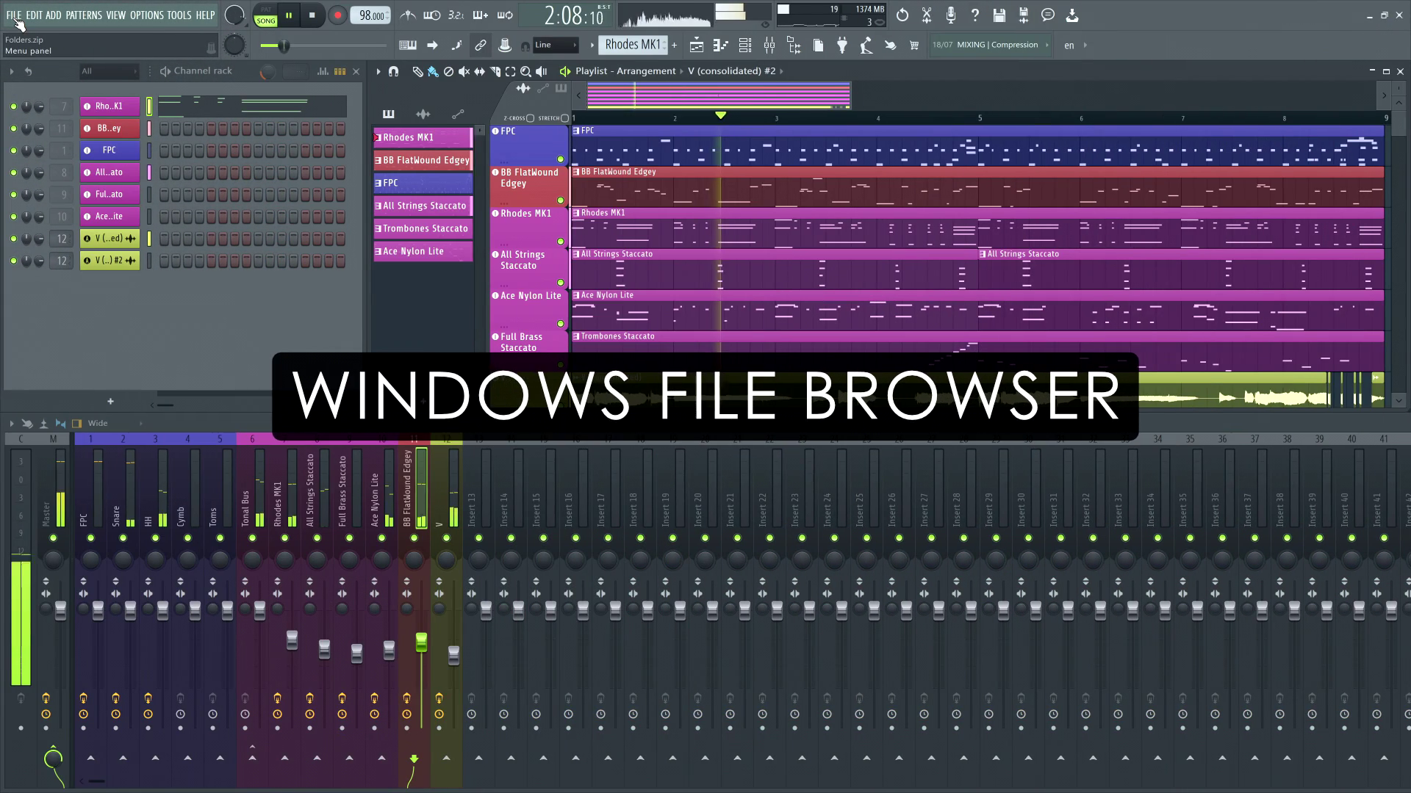
Step: Save the project as Folders v2.zip in the What's New 20.8.4 folder
left_click(14, 16)
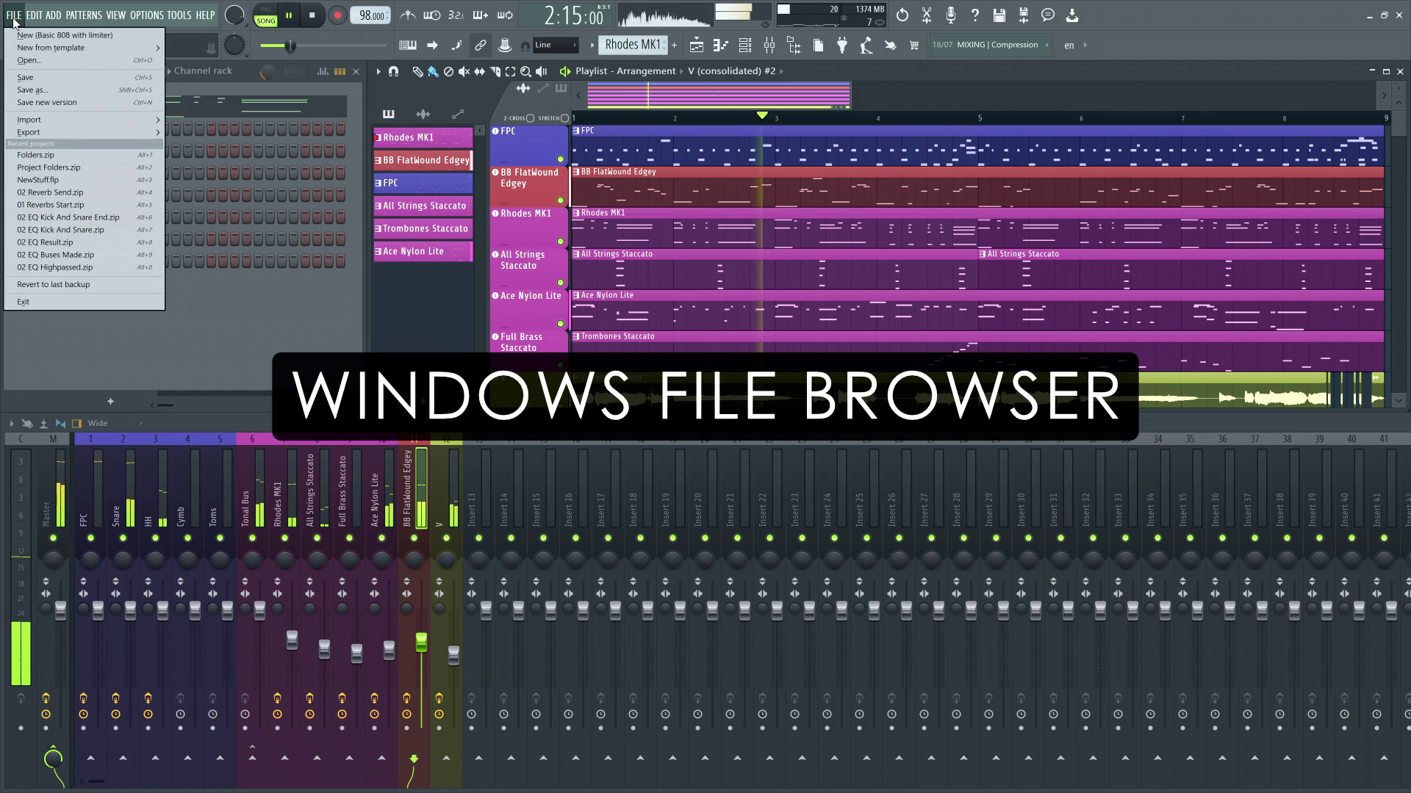
left_click(27, 91)
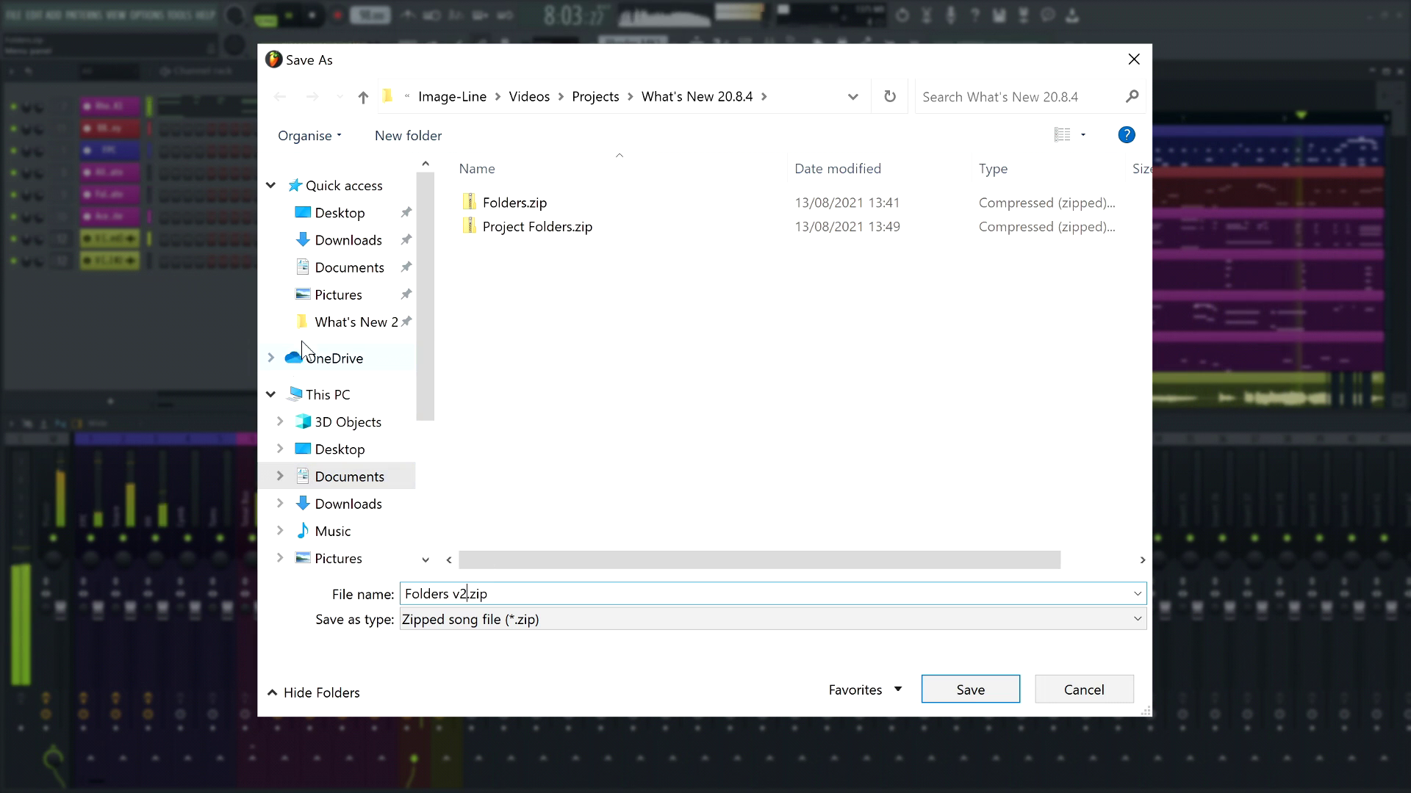
left_click(316, 323)
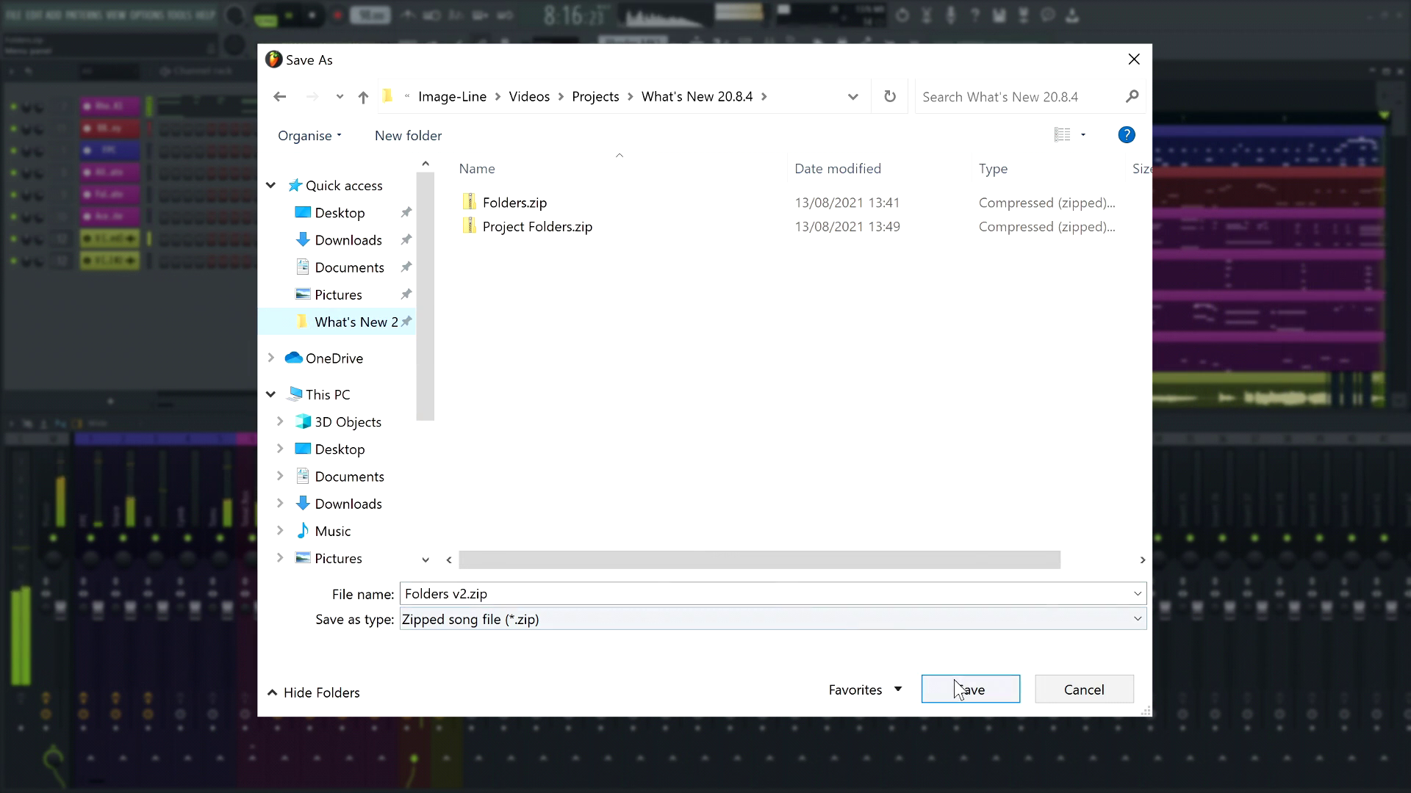